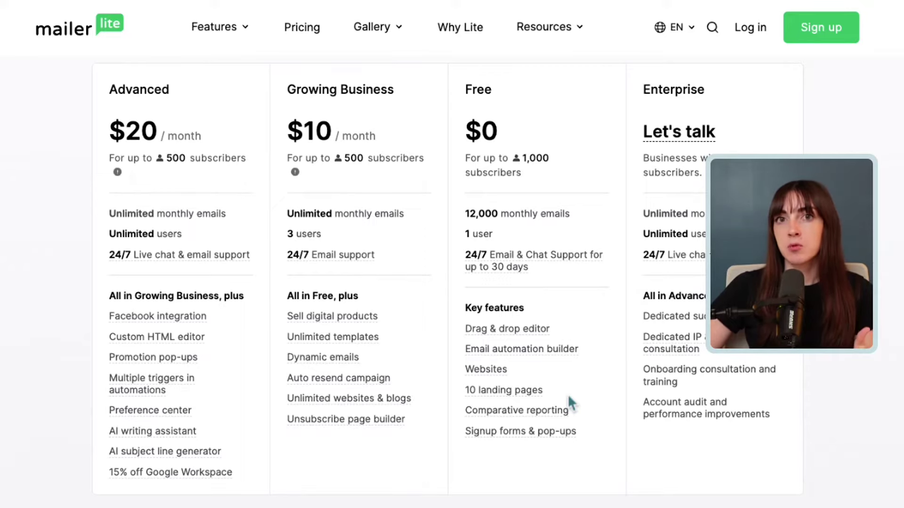
- Compare the plan prices for 30K subscribers with yearly billing
scroll(586, 306, "up", 5)
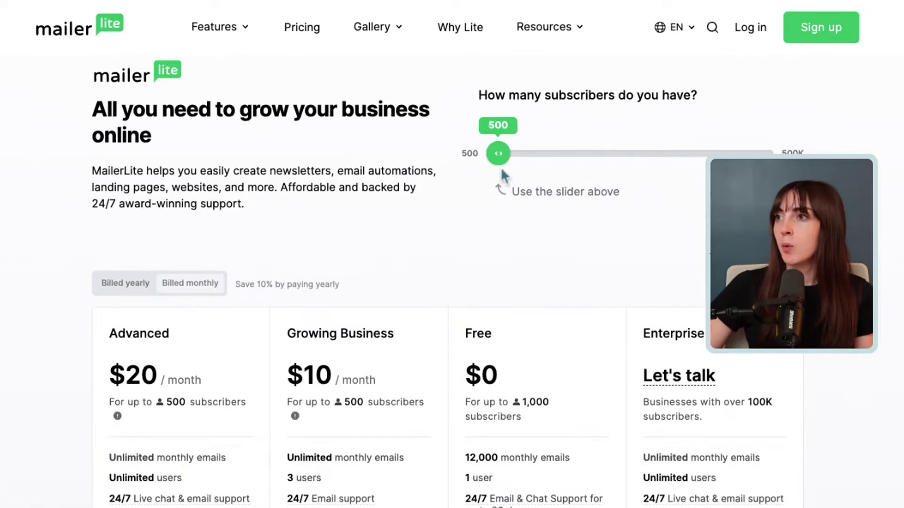
left_click_drag(500, 162, 552, 162)
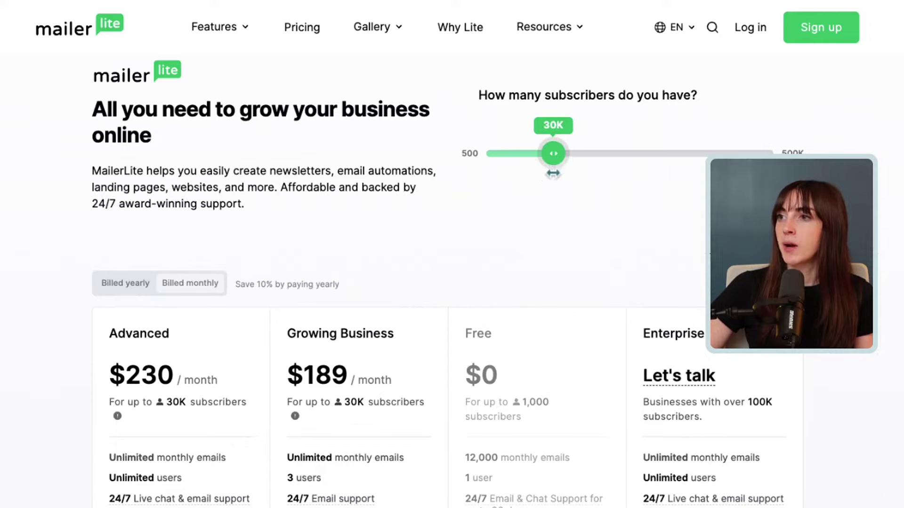
scroll(664, 224, "down", 5)
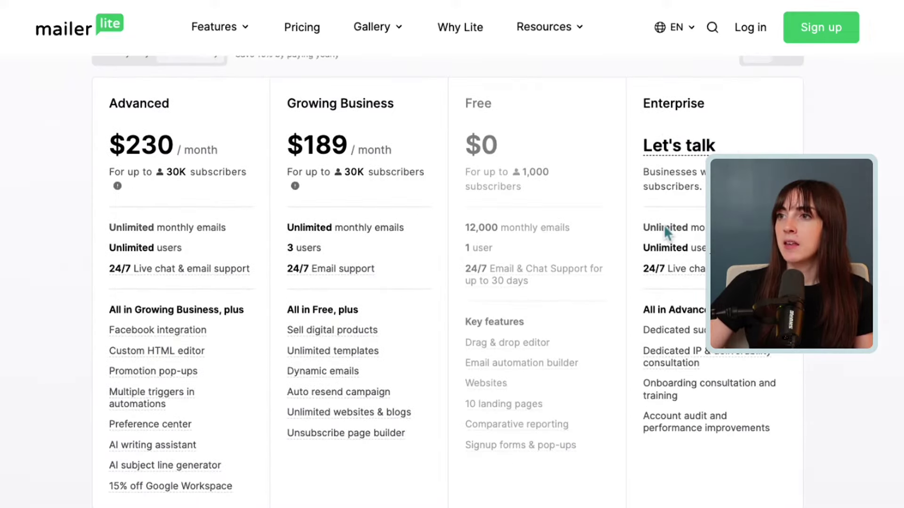
scroll(244, 118, "up", 1)
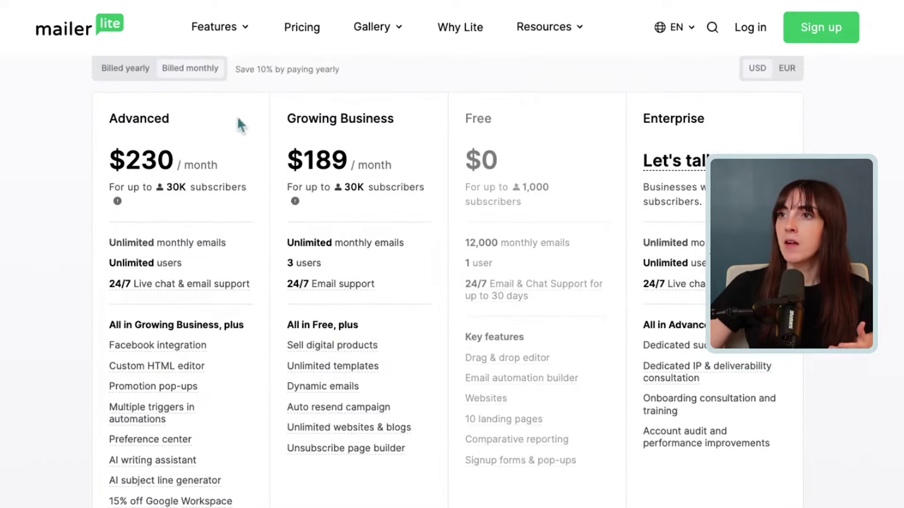
left_click(139, 76)
scroll(145, 86, "up", 1)
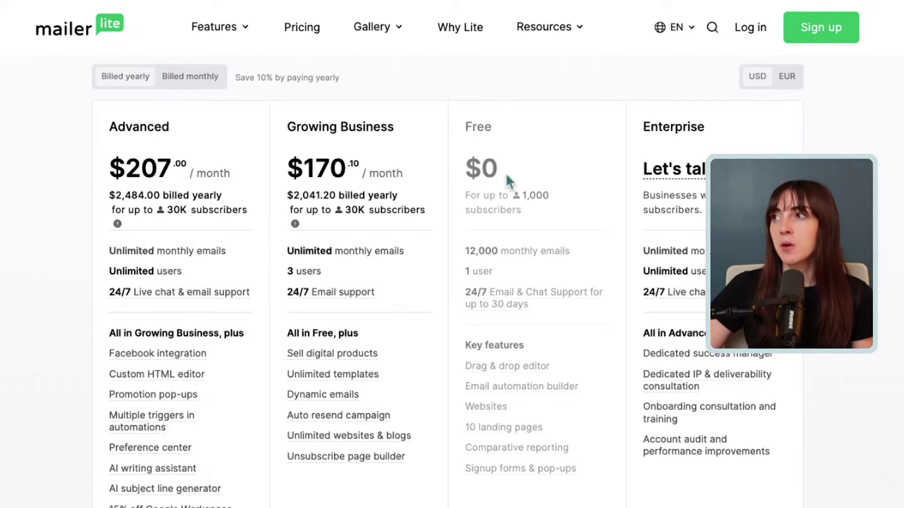
scroll(506, 176, "down", 6)
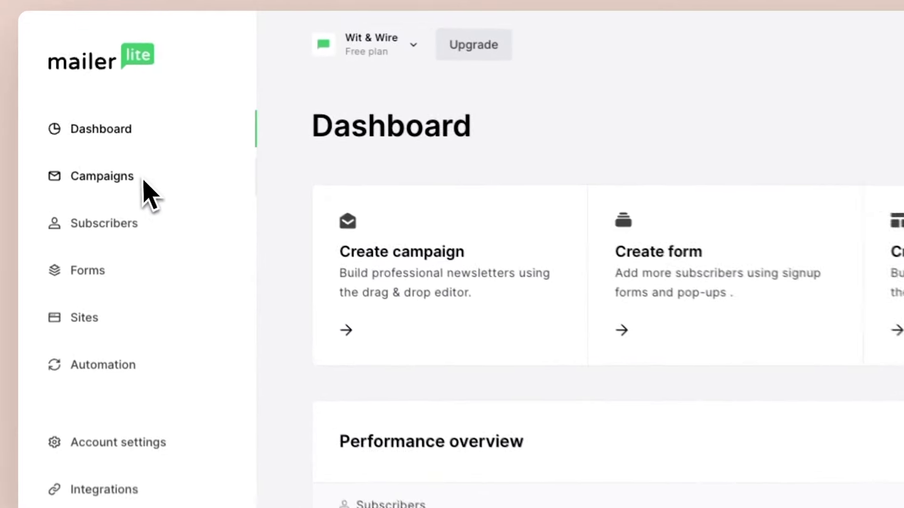
- Start a new regular campaign from the campaigns area
left_click(144, 182)
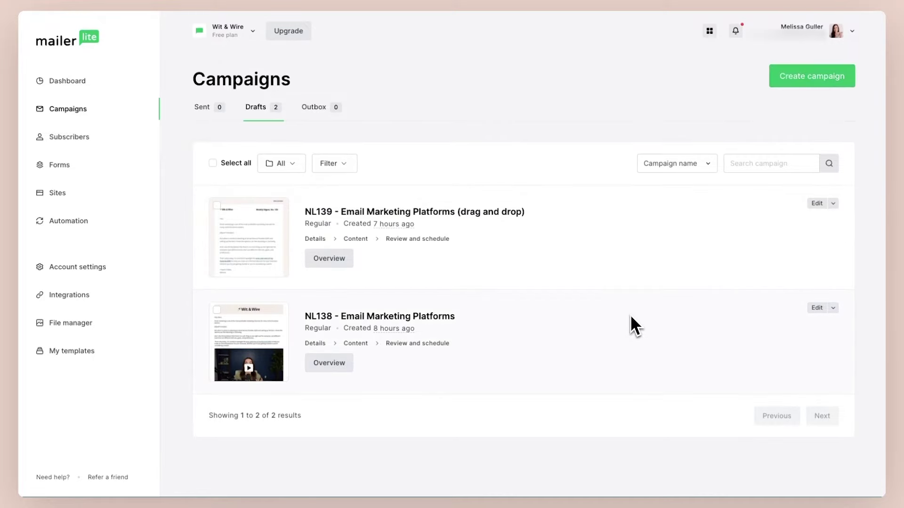
left_click(809, 80)
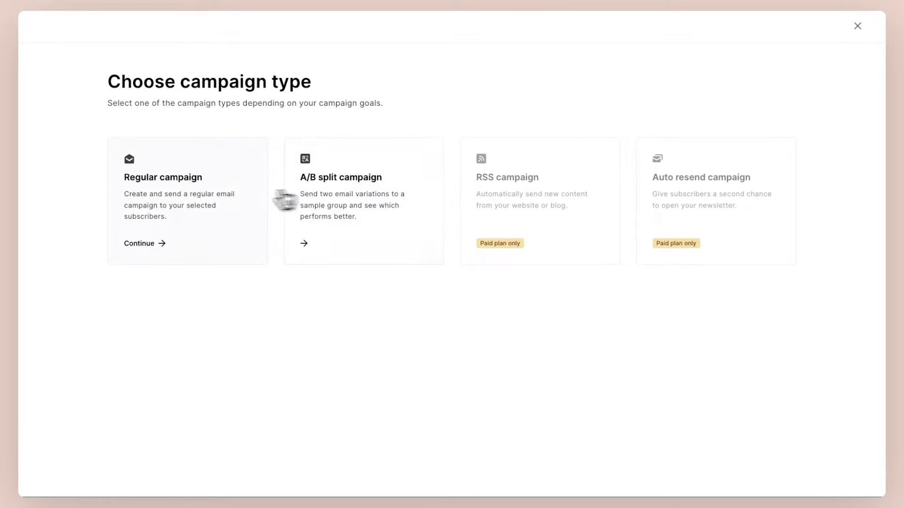
left_click(230, 195)
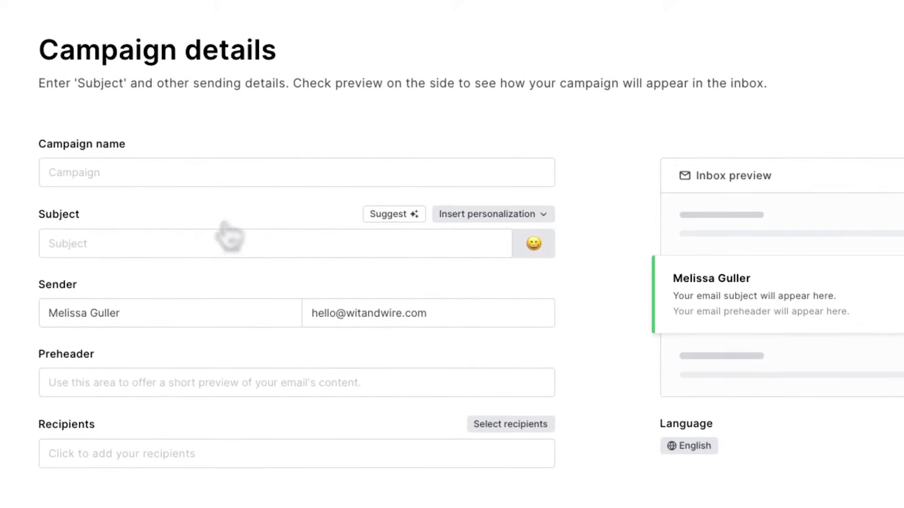
- Name the campaign "NL 139 - Email Marketing Platform" and set its subject to "Which email marketing platform is right for you? 🤔"
left_click(220, 175)
type("NL")
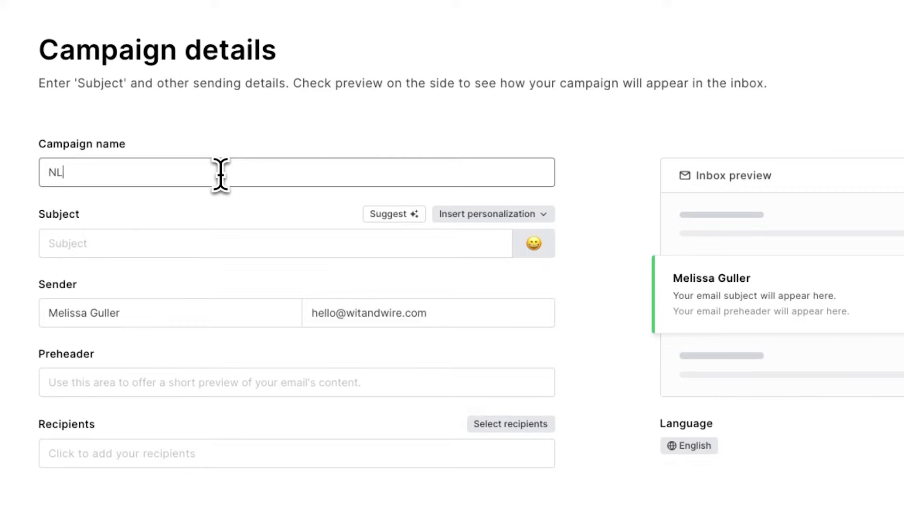
type(" 139 - Email Marketing Platform")
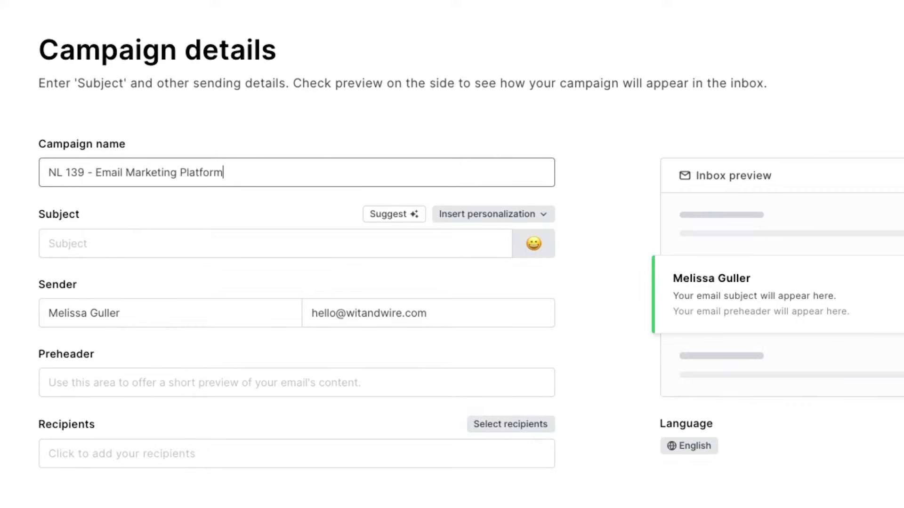
left_click(188, 241)
type("Which email marketing platform is right for you? 🤔")
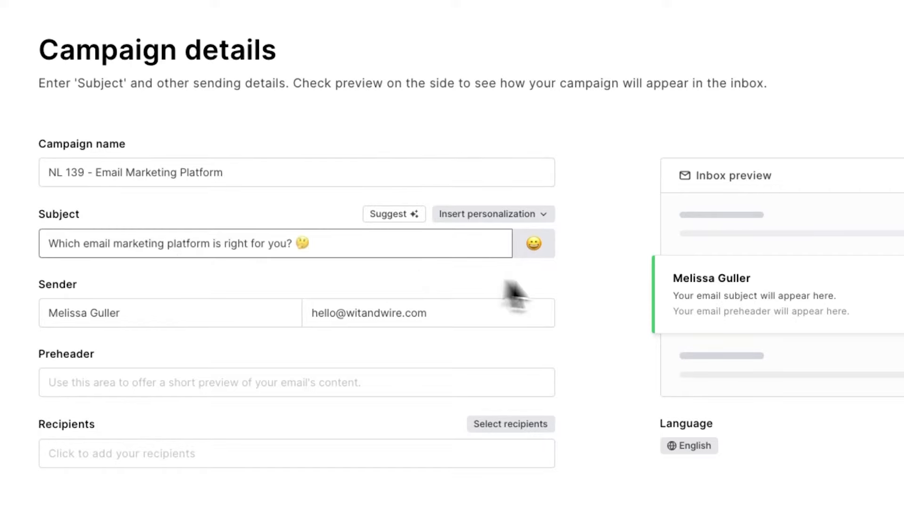
left_click(625, 303)
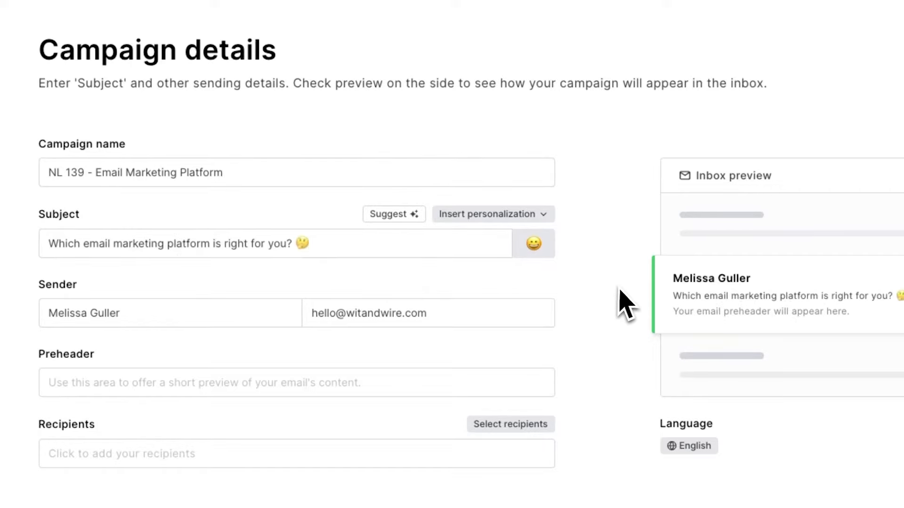
left_click(533, 245)
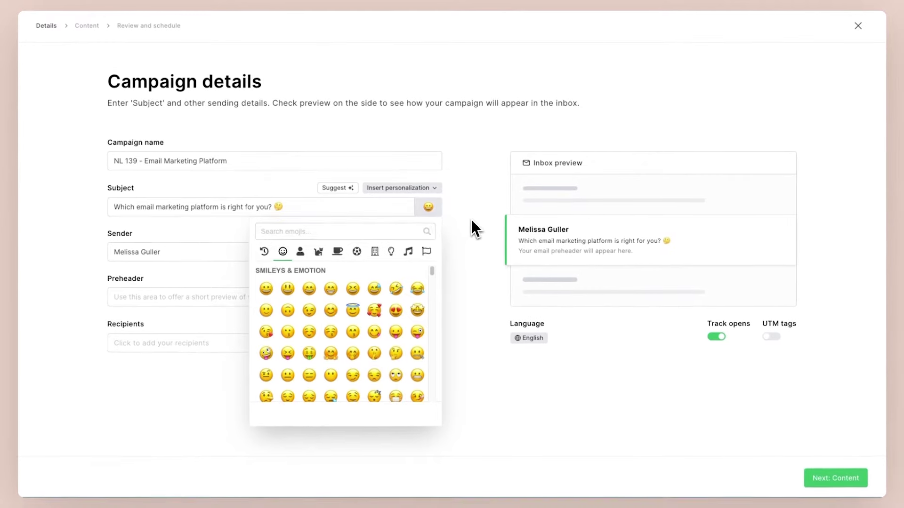
left_click(471, 220)
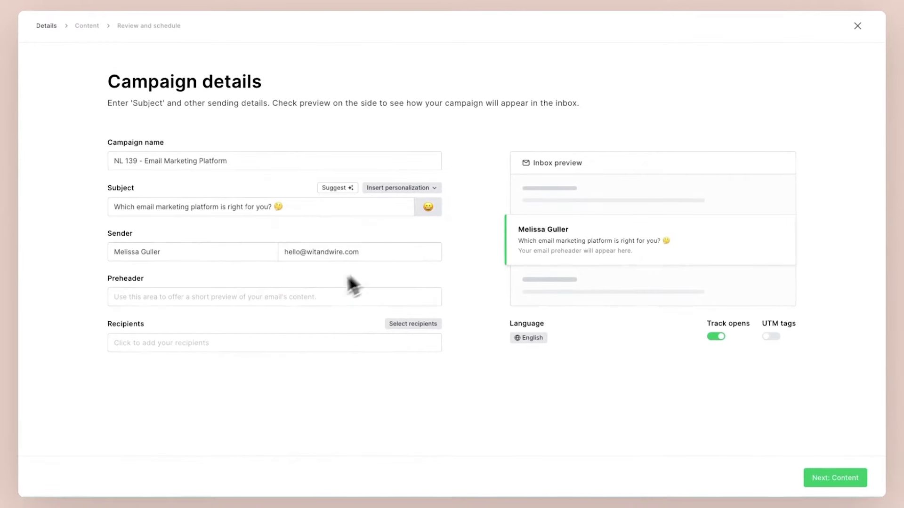
- Set the preheader to "Here are the the pros and cons of my favorite email marketing platforms to help you make an informed decision for your business"
left_click(315, 300)
type("Here are the the pros and cons of my favorite email marketing platforms to help you make an informed decision for your business")
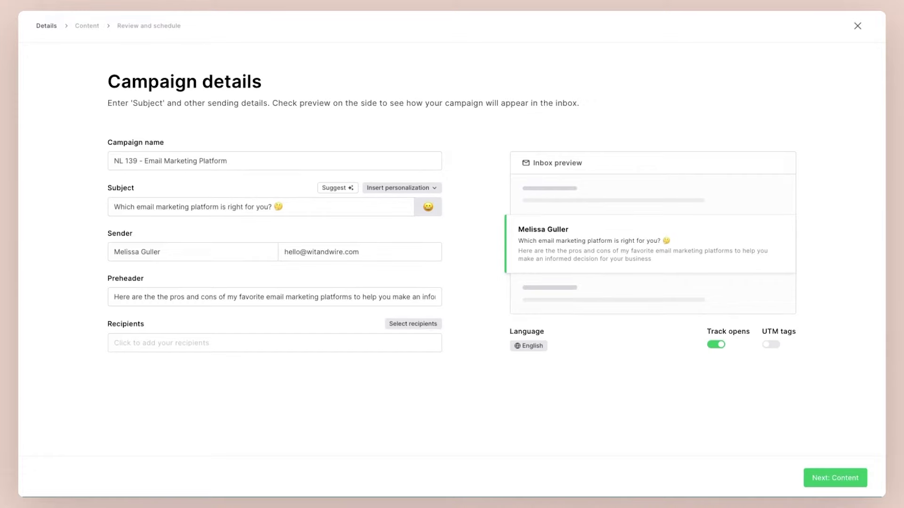
- Choose the Weekly Newsletter group as the campaign's recipients and proceed to the email content stage
left_click(429, 324)
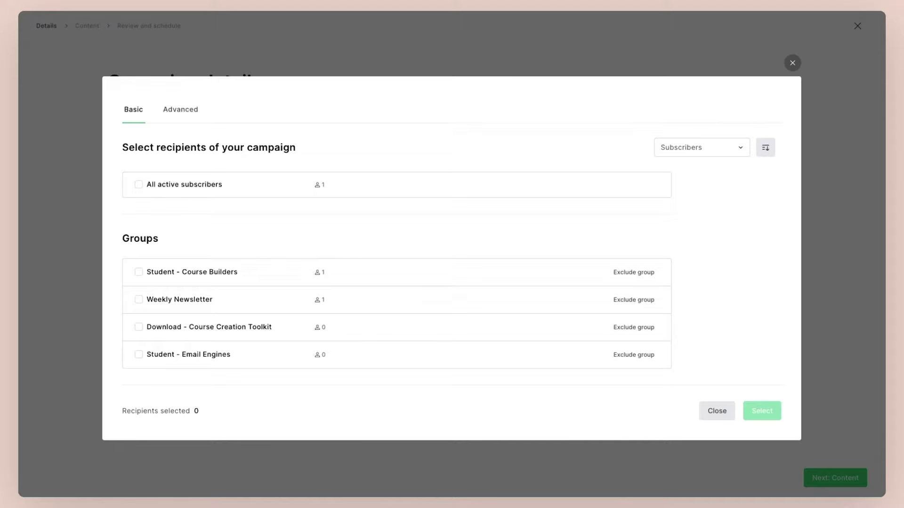
left_click(147, 301)
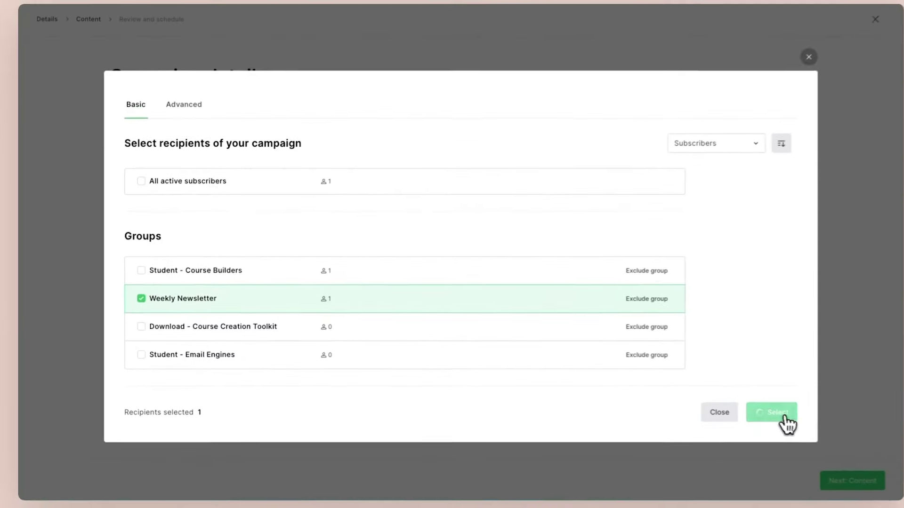
left_click(782, 419)
left_click(851, 483)
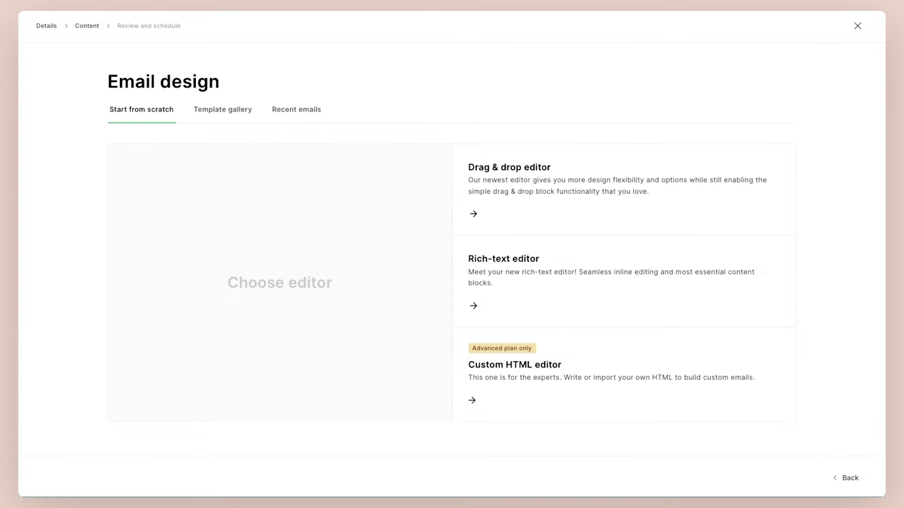
- Examine the predefined designs in the template gallery and the recent emails available for reuse
left_click(244, 115)
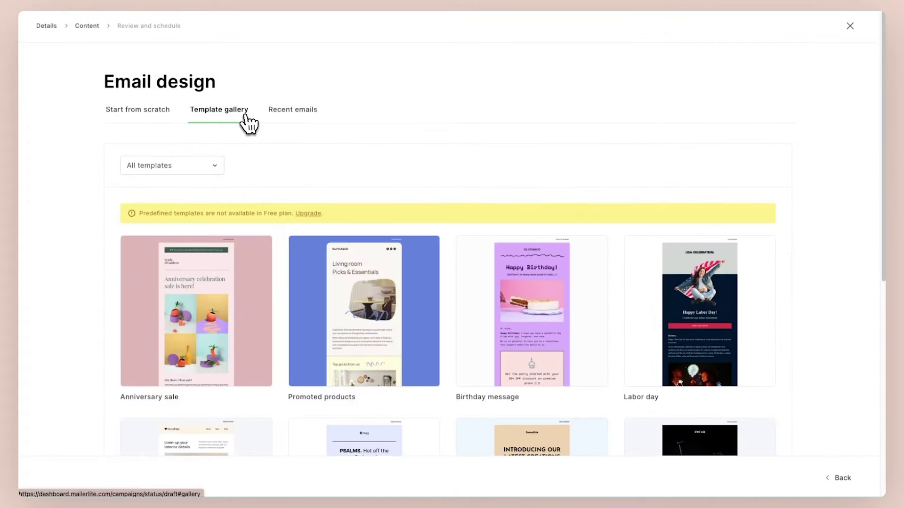
scroll(444, 259, "down", 8)
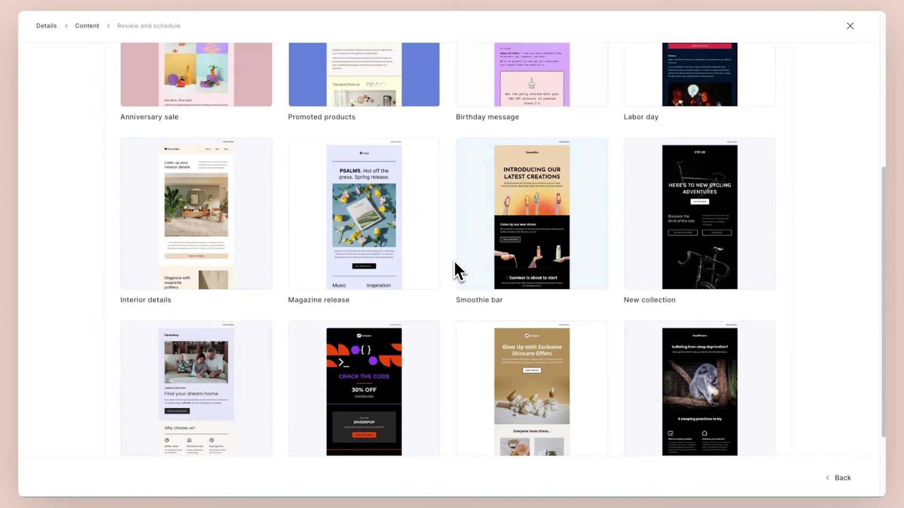
scroll(456, 268, "up", 8)
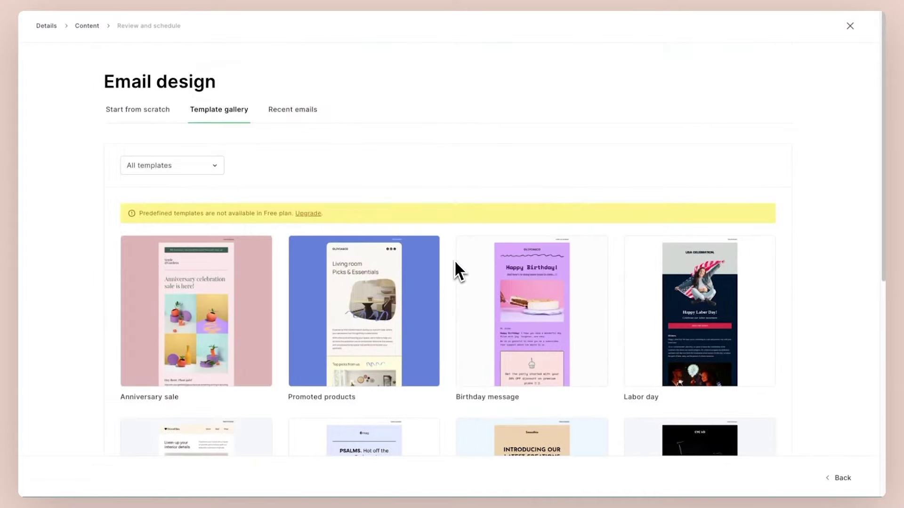
left_click(312, 119)
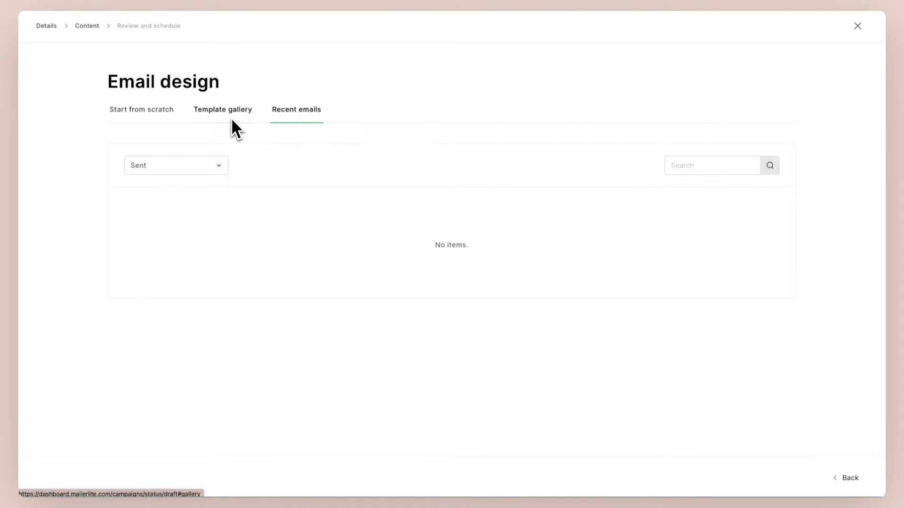
- Start the email design from scratch with the rich-text editor
left_click(168, 116)
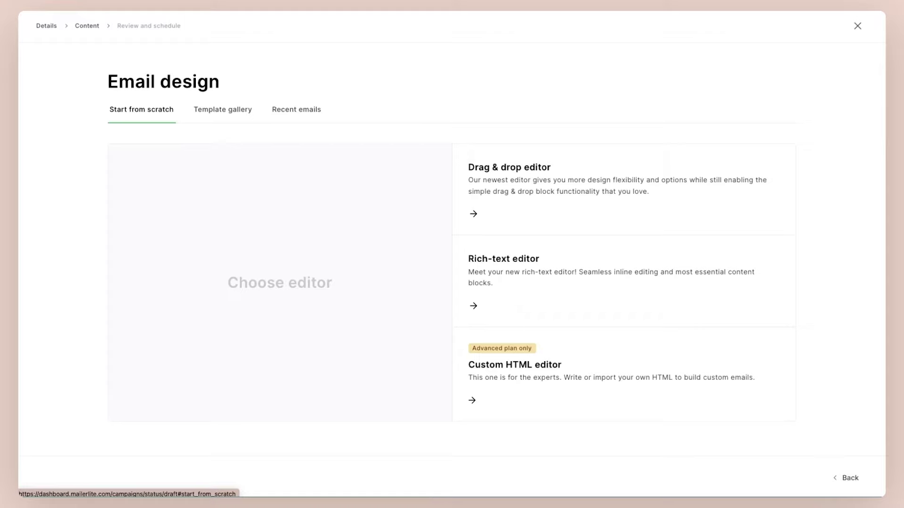
mouse_move(471, 214)
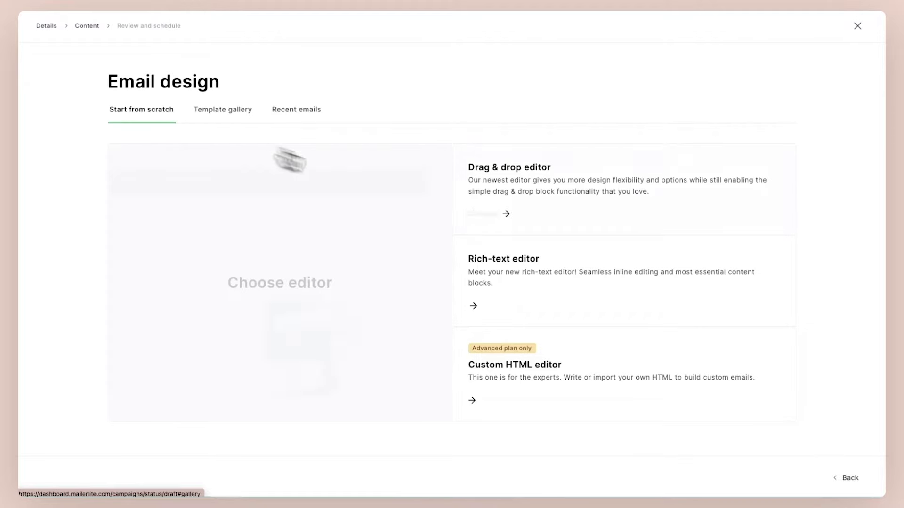
mouse_move(477, 283)
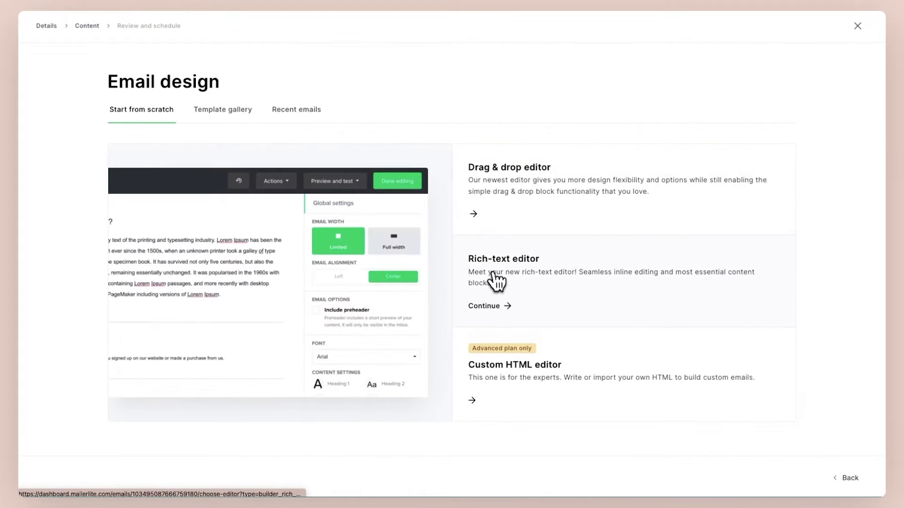
left_click(482, 306)
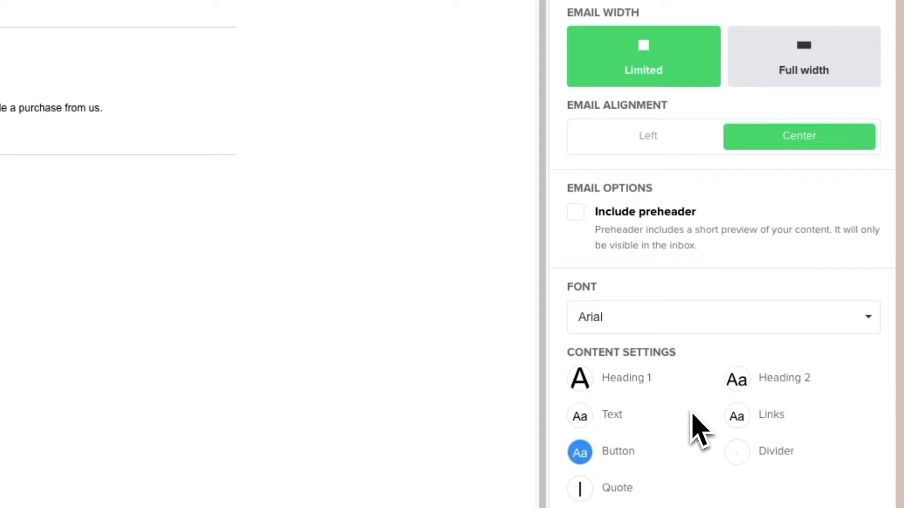
- Try the full-width email layout against the limited one, and view the content block types that can be added
left_click(738, 63)
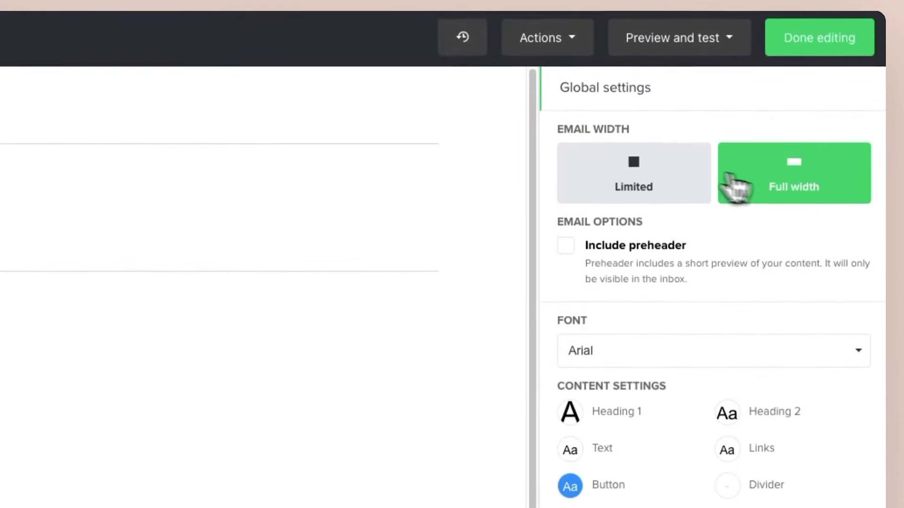
left_click(664, 173)
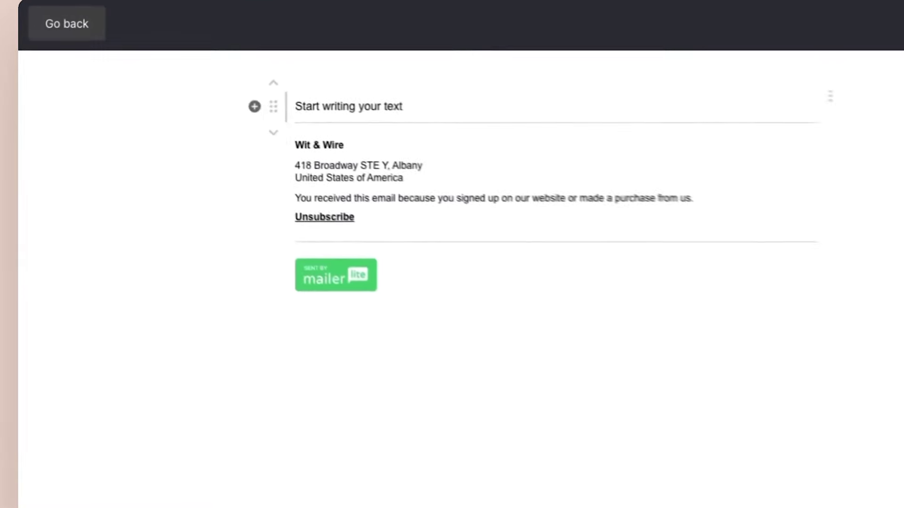
left_click(255, 106)
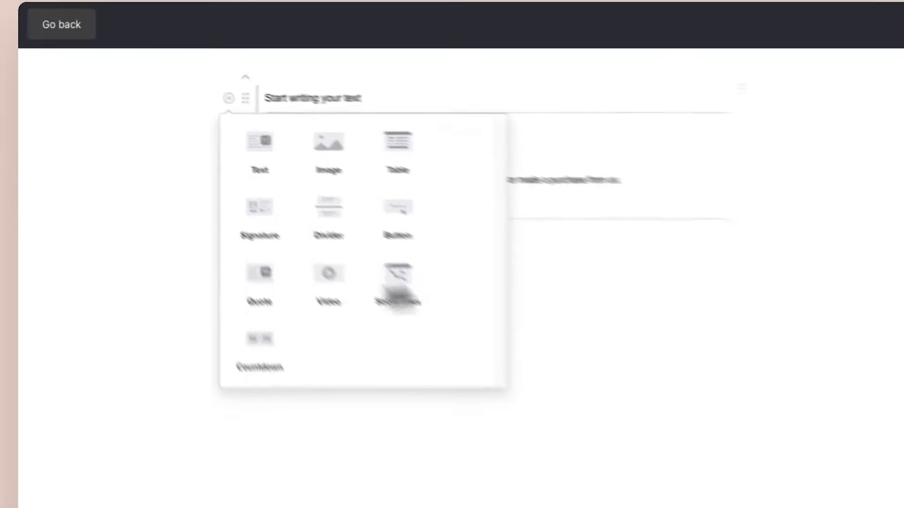
left_click(553, 198)
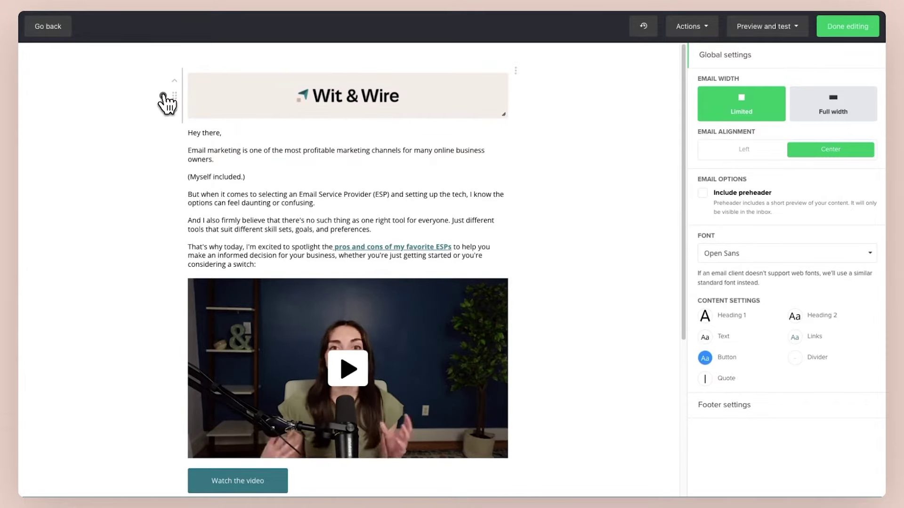
left_click(269, 97)
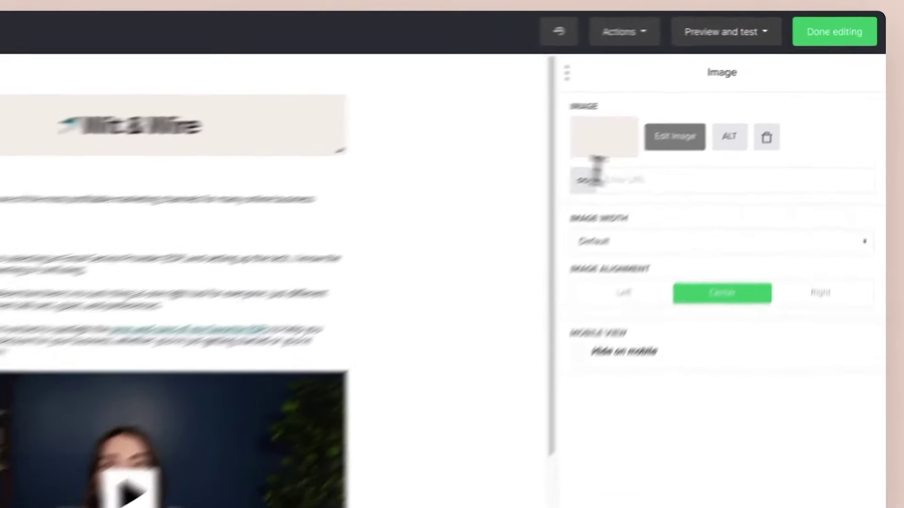
left_click(710, 137)
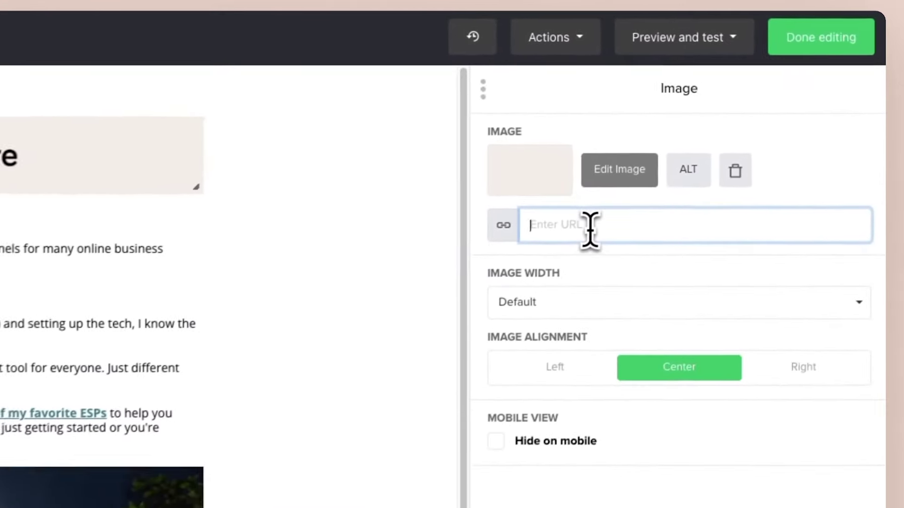
type("https://witandwire.com")
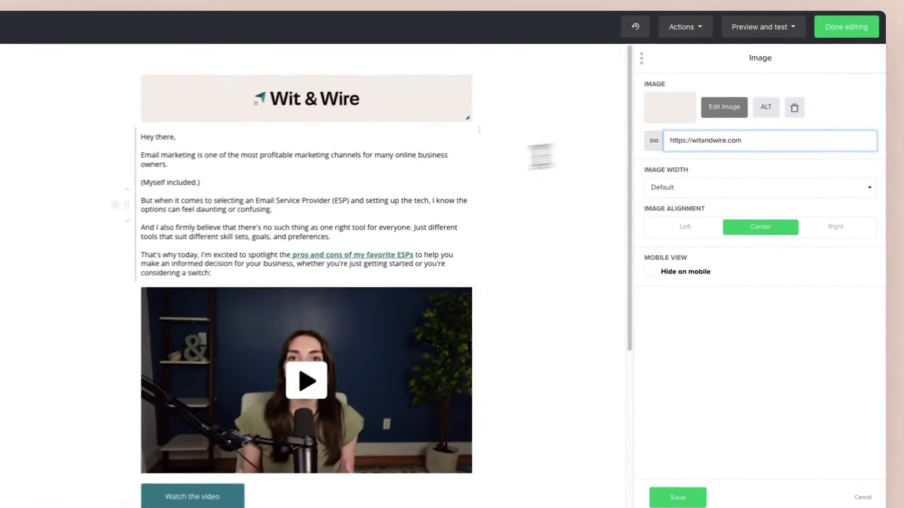
left_click(52, 280)
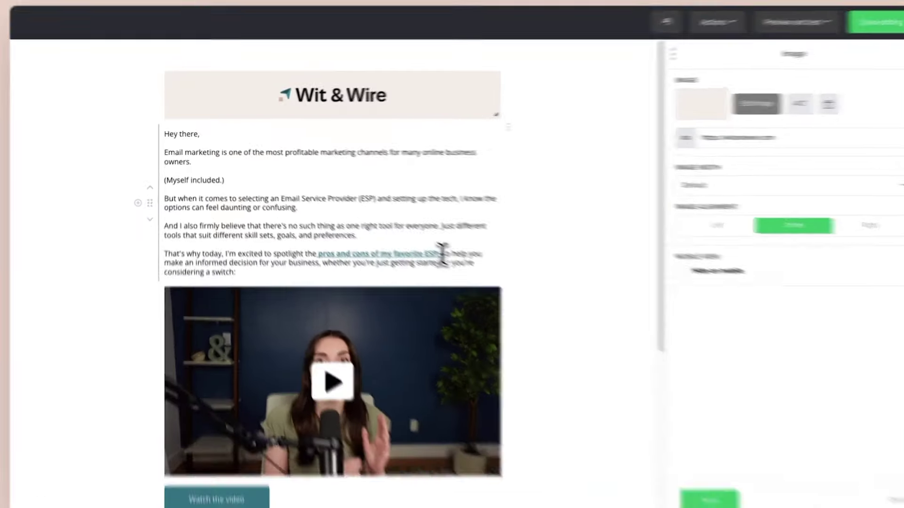
- Select the linked text "pros and cons of my favorite ESPs" and view the text formatting options
left_click_drag(442, 254, 324, 254)
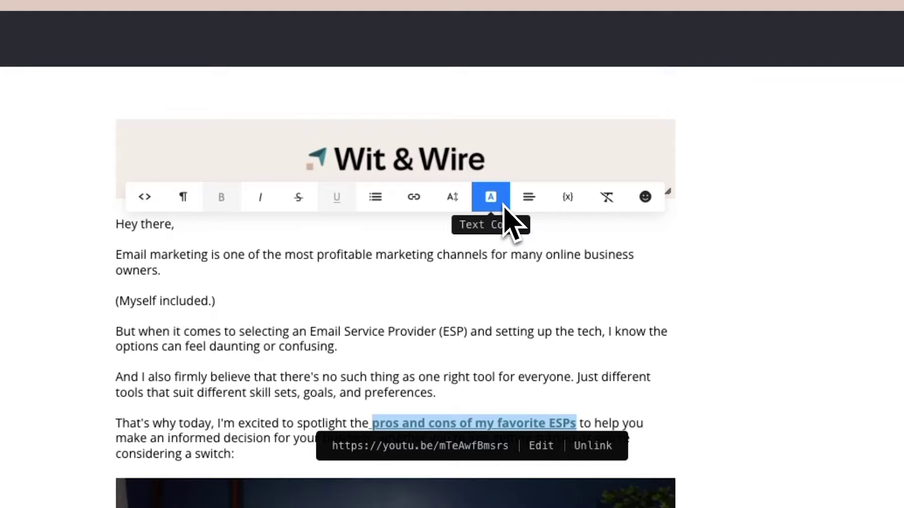
left_click(184, 198)
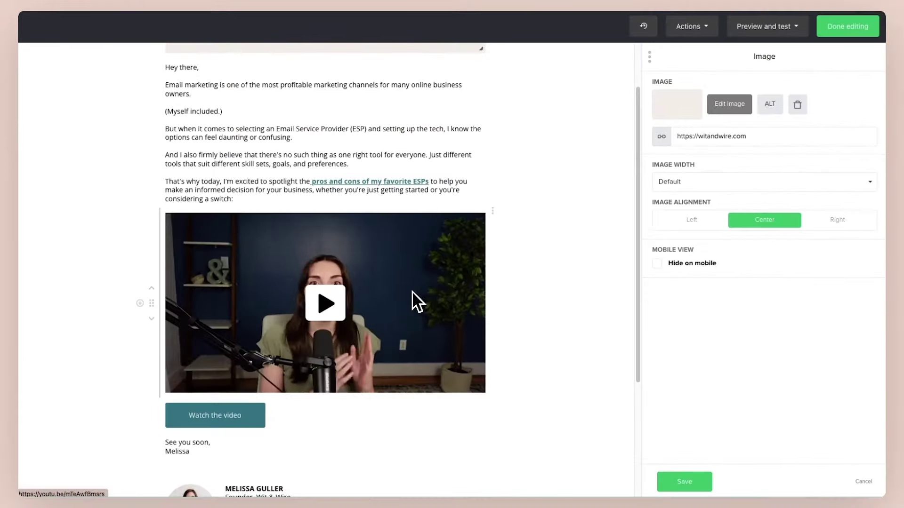
- Insert an empty video block between the video and the "Watch the video" button, and open its settings
left_click(140, 303)
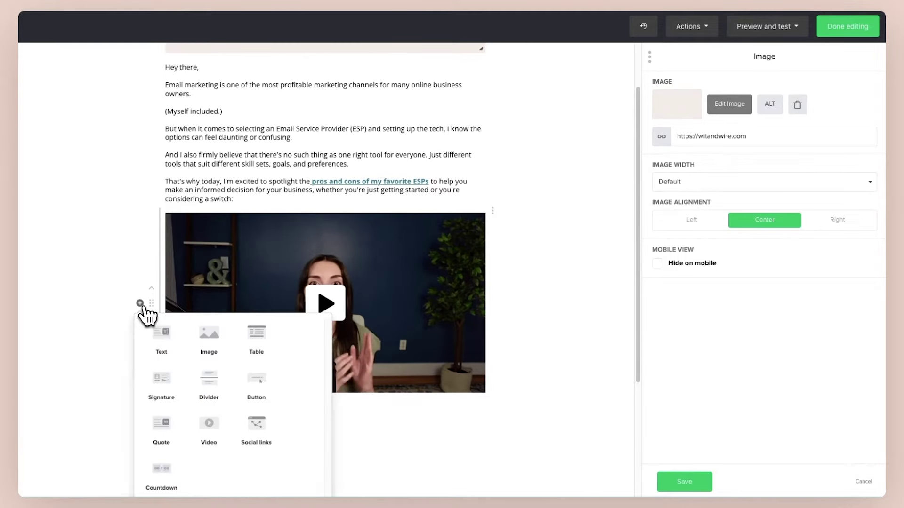
left_click(216, 425)
scroll(270, 408, "down", 3)
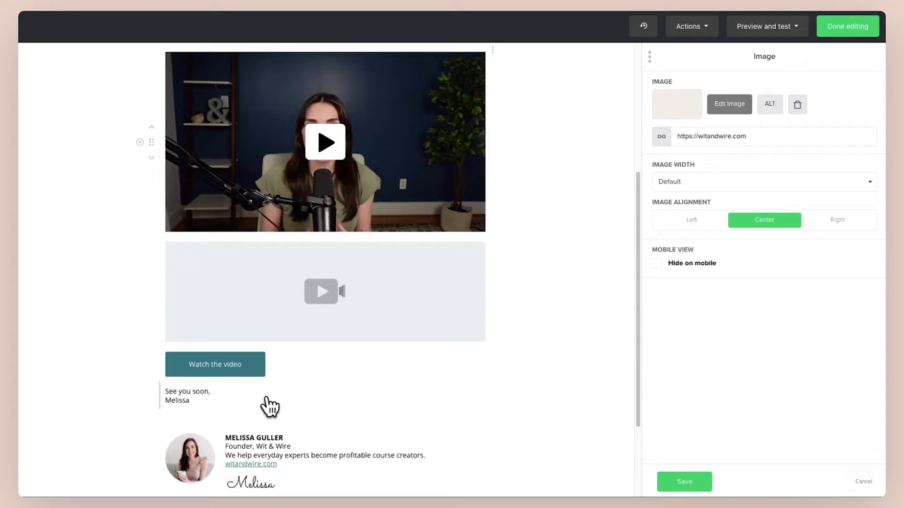
left_click(372, 301)
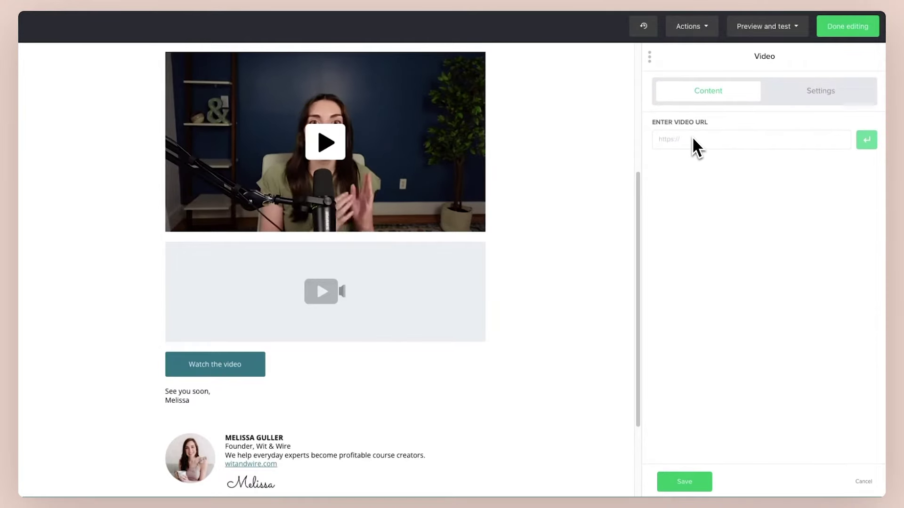
- Set the existing video's preview to Static image with the black play button
left_click(457, 107)
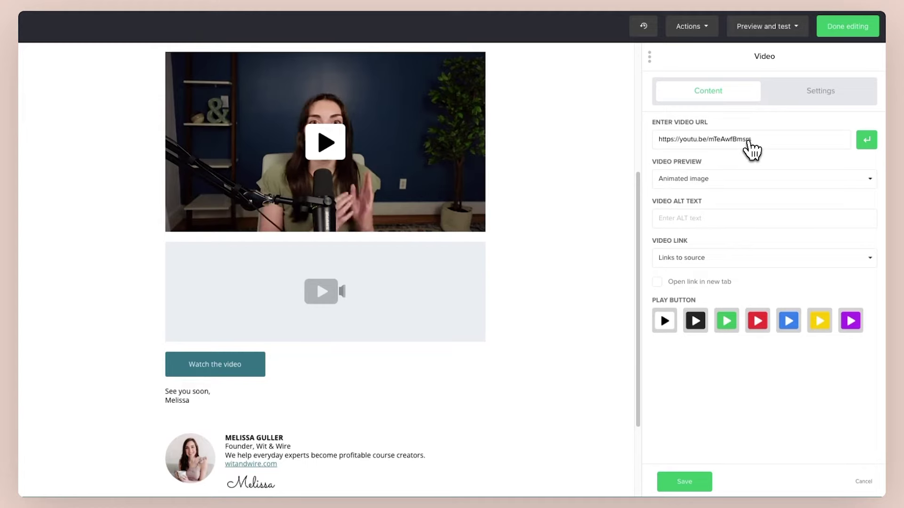
left_click(720, 183)
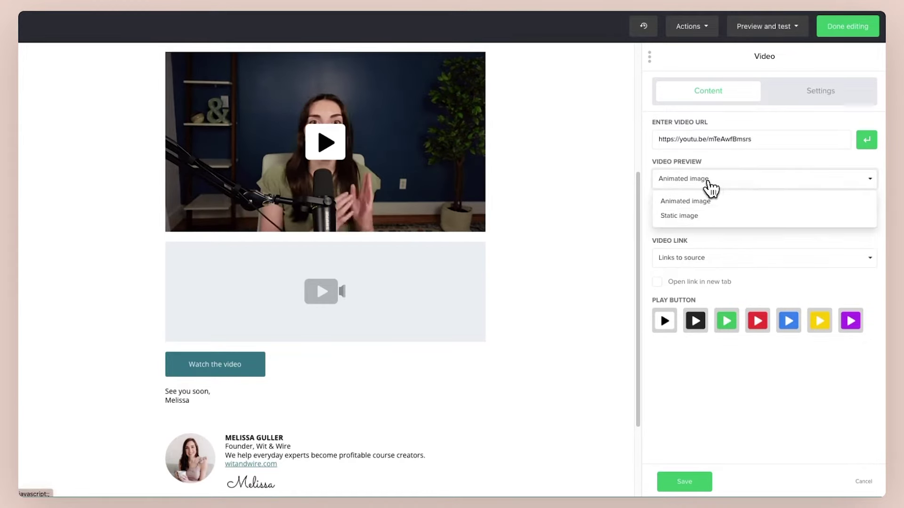
left_click(710, 216)
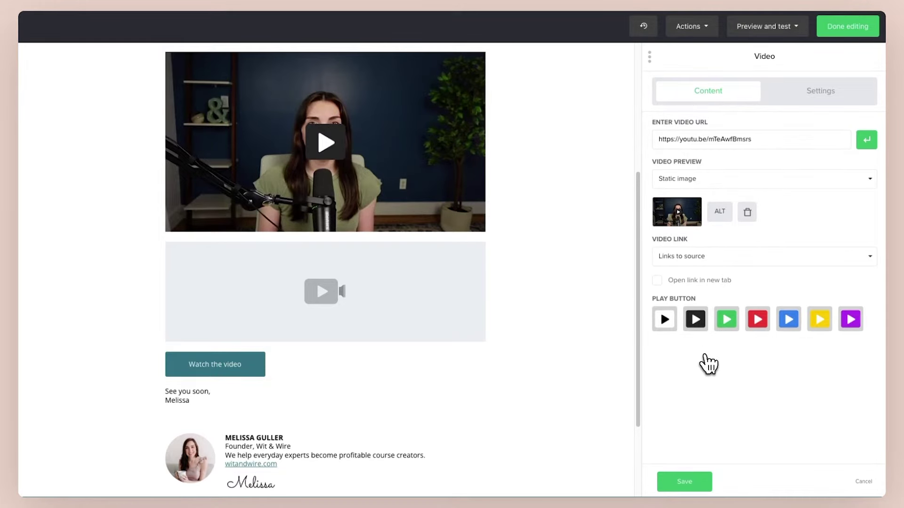
scroll(548, 312, "up", 1)
scroll(518, 282, "up", 3)
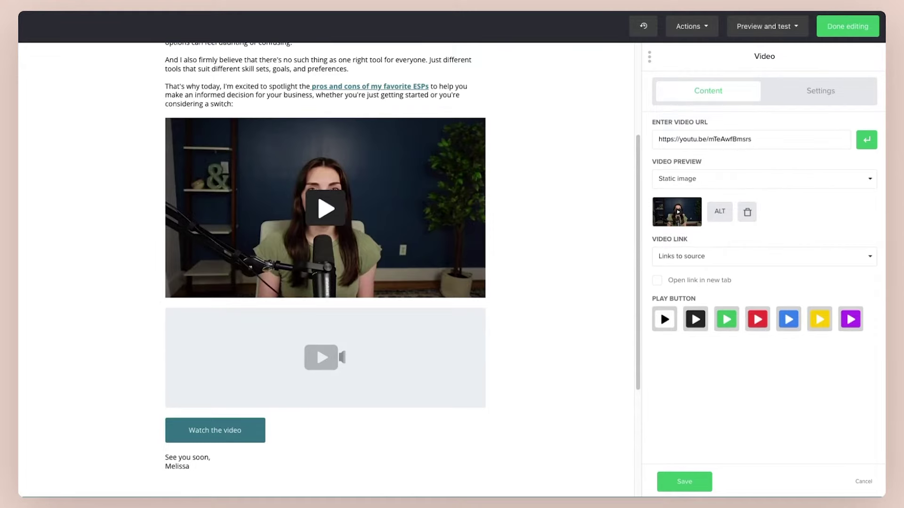
- Review the "Watch the video" button's settings, including its label and link
scroll(440, 272, "down", 3)
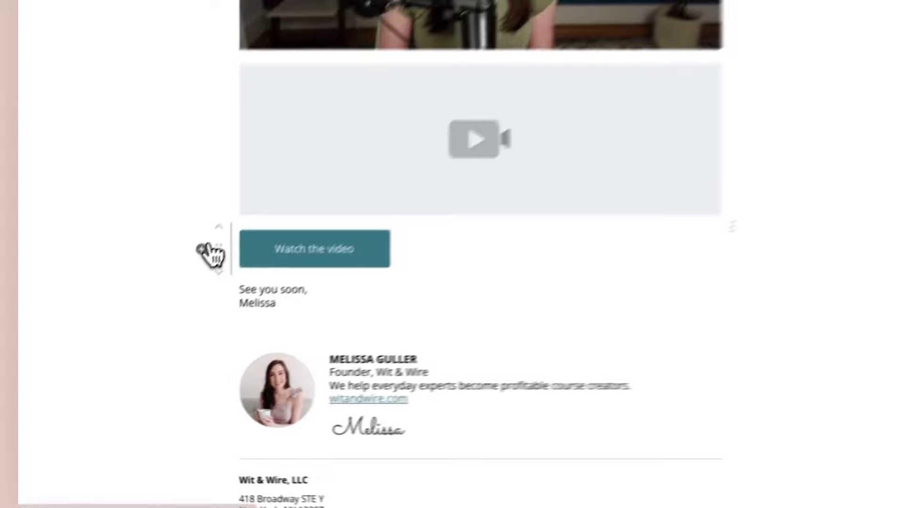
left_click(139, 319)
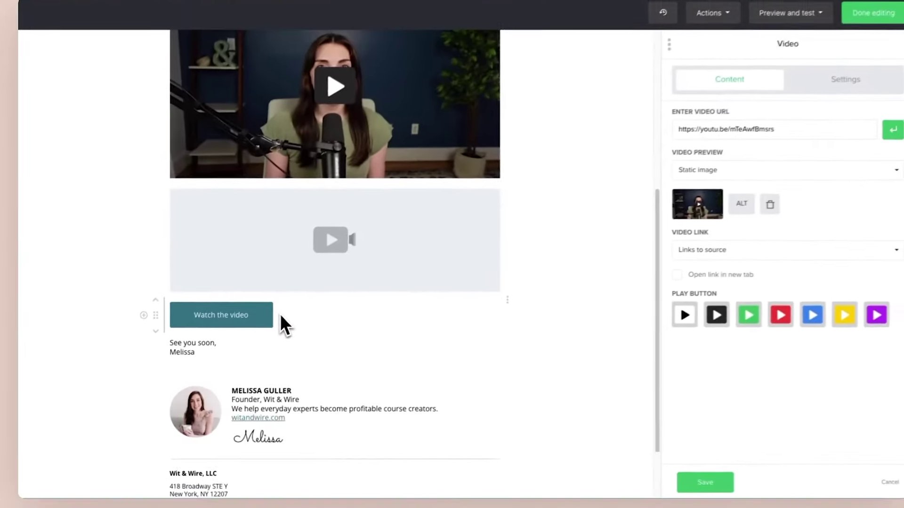
left_click(414, 218)
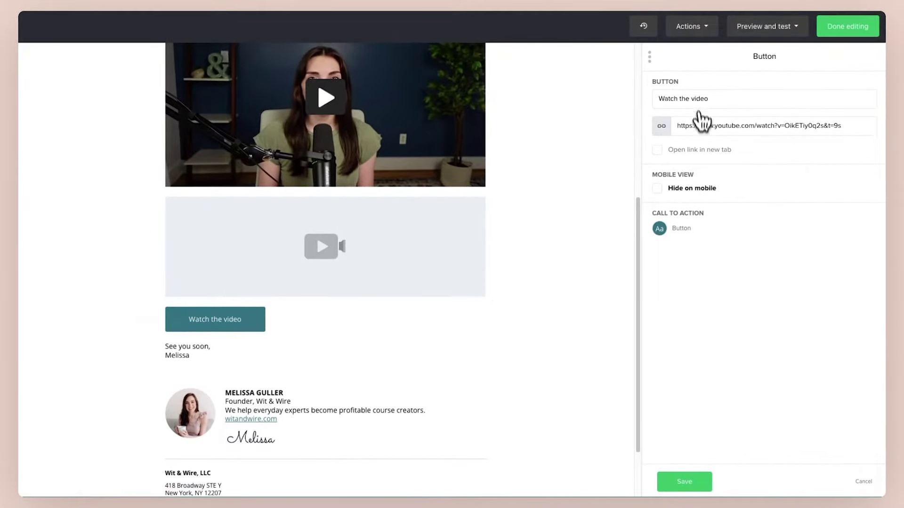
left_click_drag(660, 99, 714, 108)
scroll(490, 287, "down", 3)
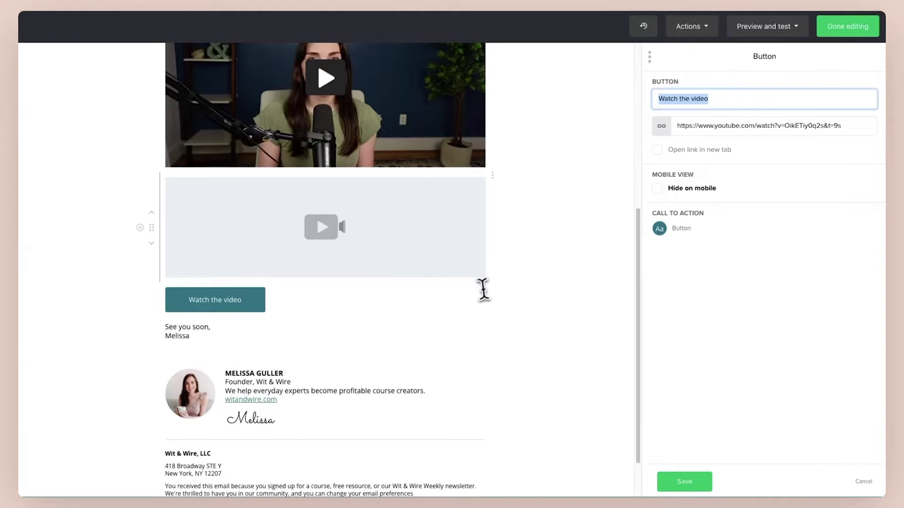
- Find the Signature block among the available block types and examine the footer's note about why subscribers receive the email
scroll(467, 286, "down", 1)
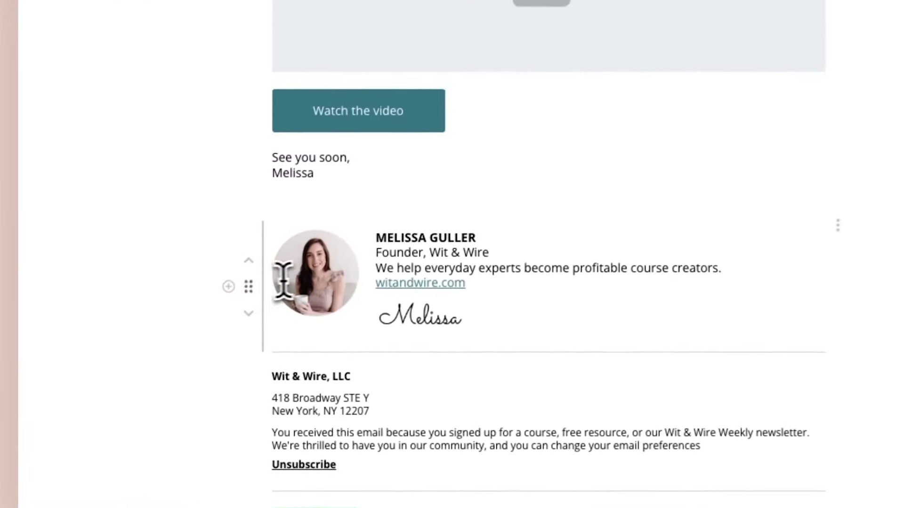
left_click(139, 341)
scroll(283, 302, "down", 2)
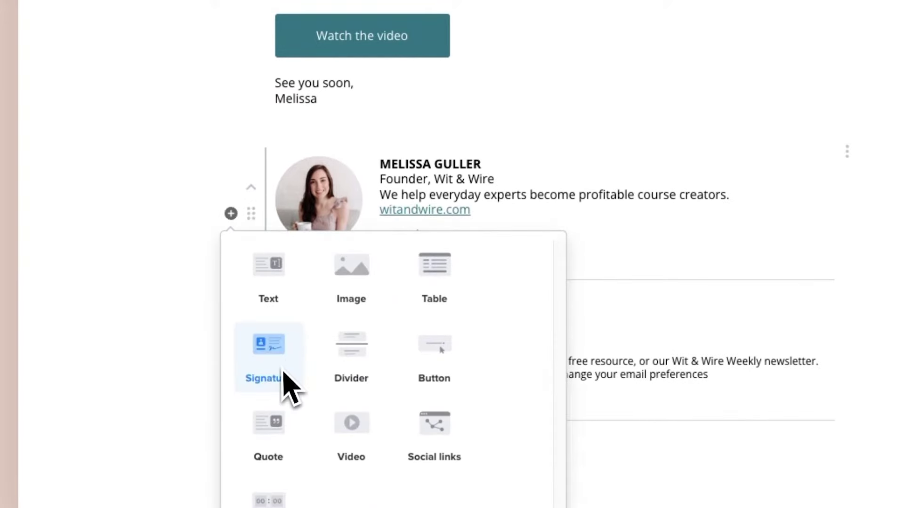
left_click(435, 195)
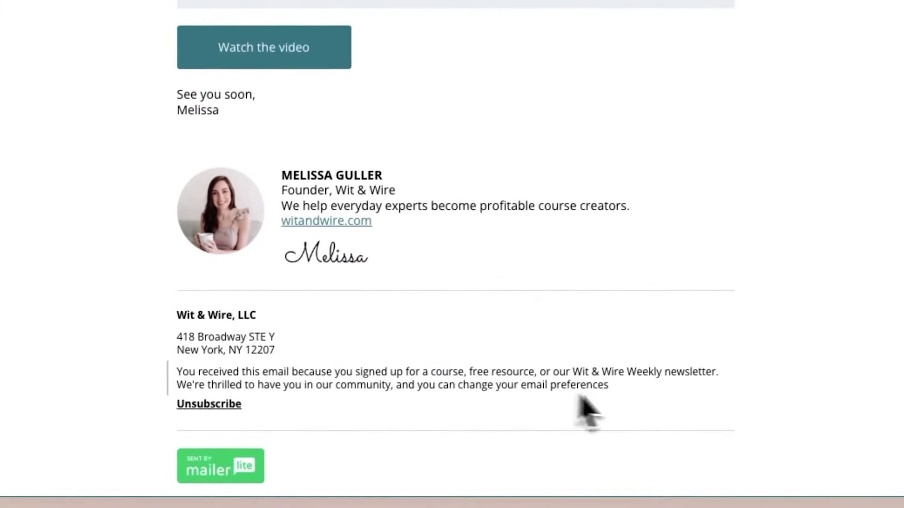
left_click_drag(413, 433, 231, 433)
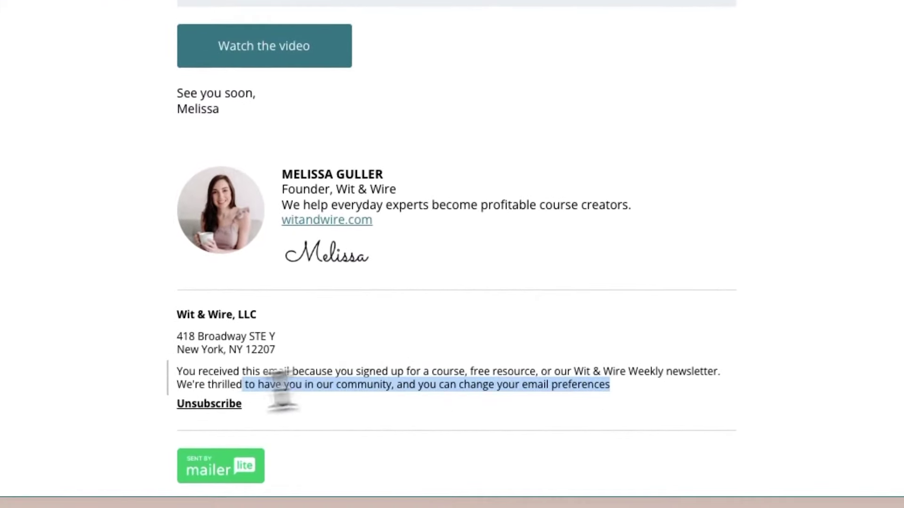
left_click_drag(316, 390, 153, 384)
left_click(822, 246)
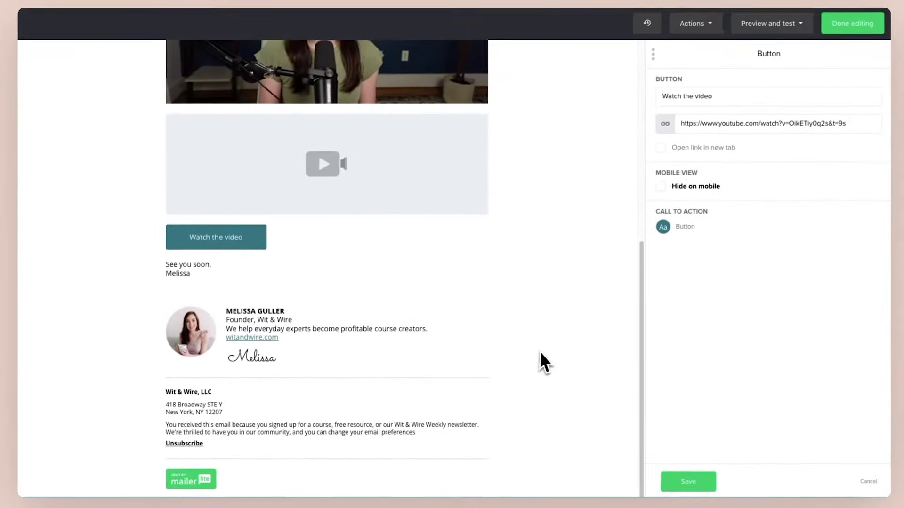
- Delete the empty video block above the "Watch the video" button
scroll(539, 351, "up", 3)
left_click(399, 279)
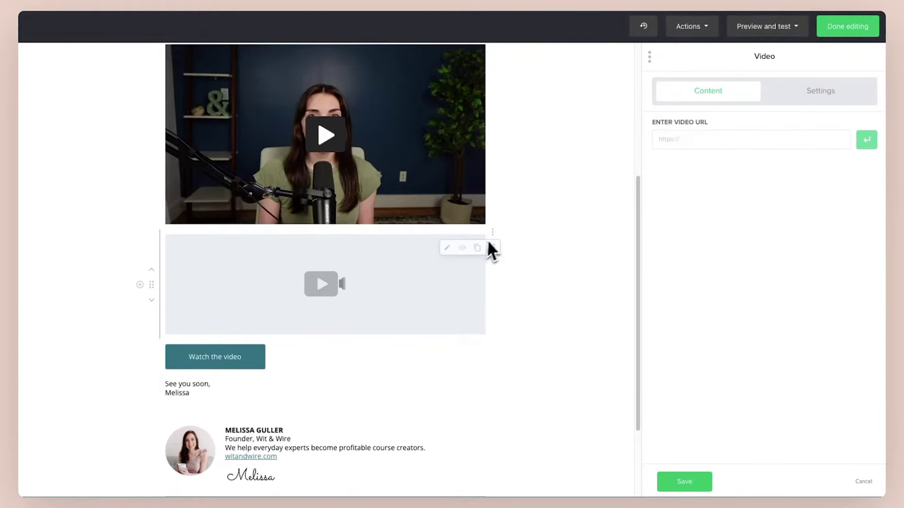
left_click(492, 248)
scroll(605, 269, "up", 5)
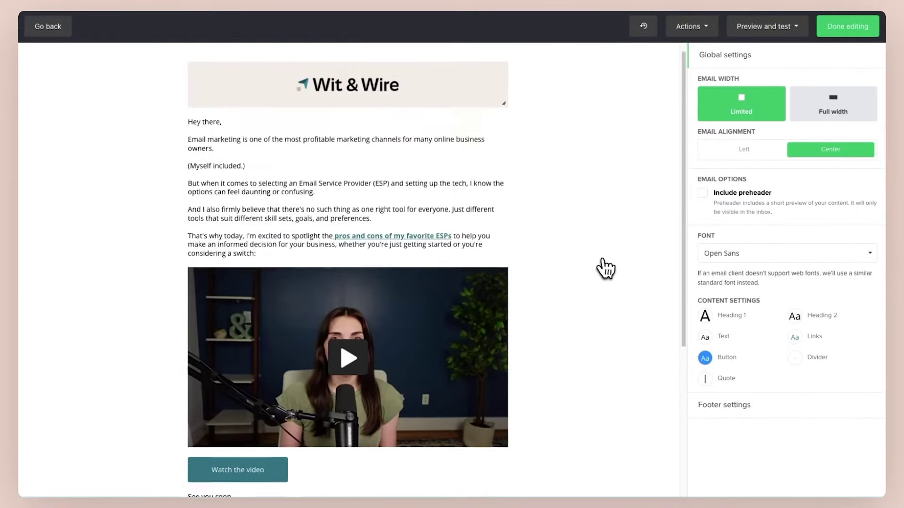
- Preview the email in its desktop and mobile versions, and close the preview
left_click(783, 41)
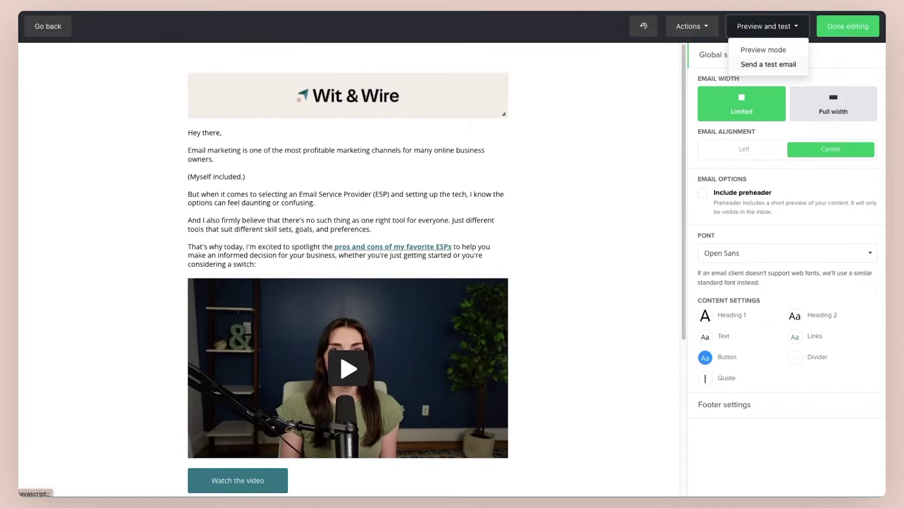
left_click(779, 53)
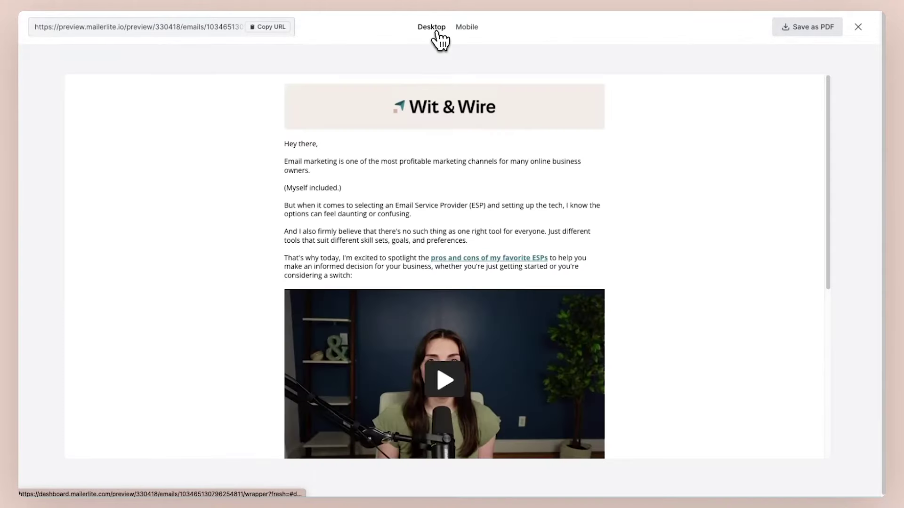
left_click(465, 34)
scroll(501, 176, "down", 10)
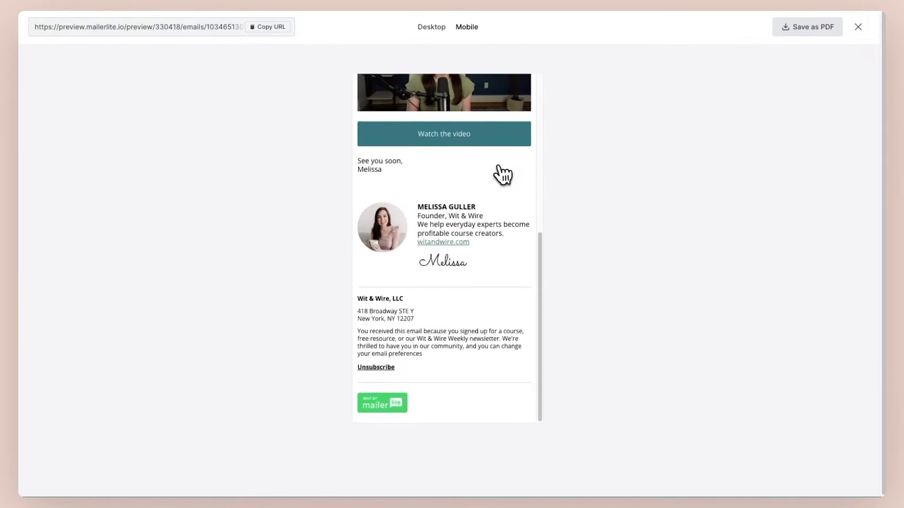
scroll(494, 175, "up", 10)
left_click(858, 27)
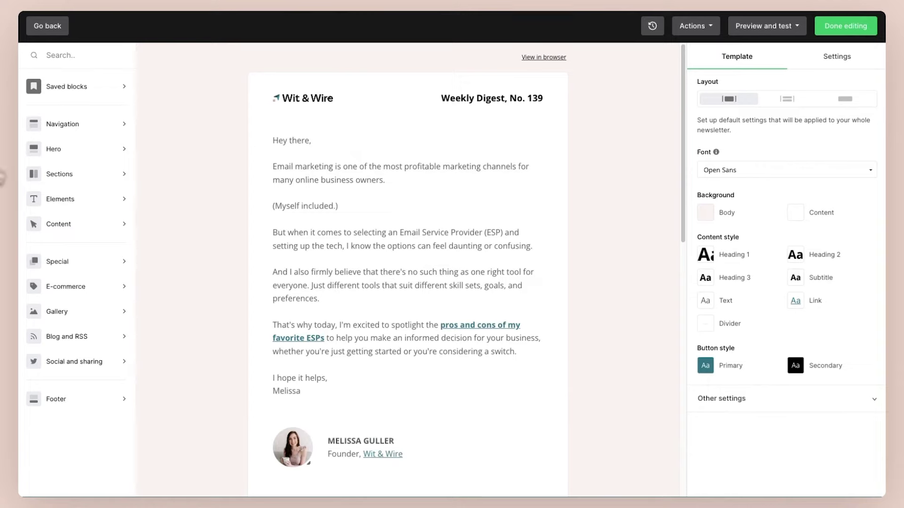
- Add a Box CTA content block to the Weekly Digest newsletter and move it between the letter text and the signature
left_click(33, 201)
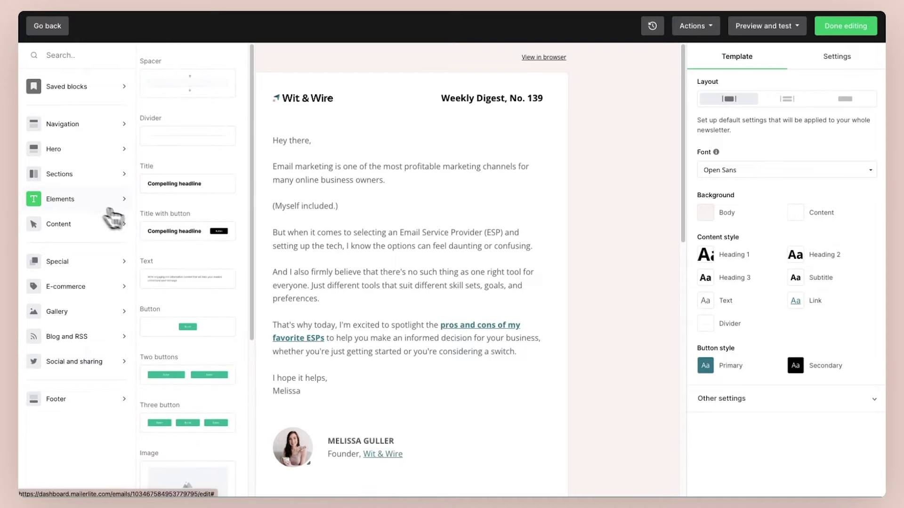
scroll(185, 313, "down", 2)
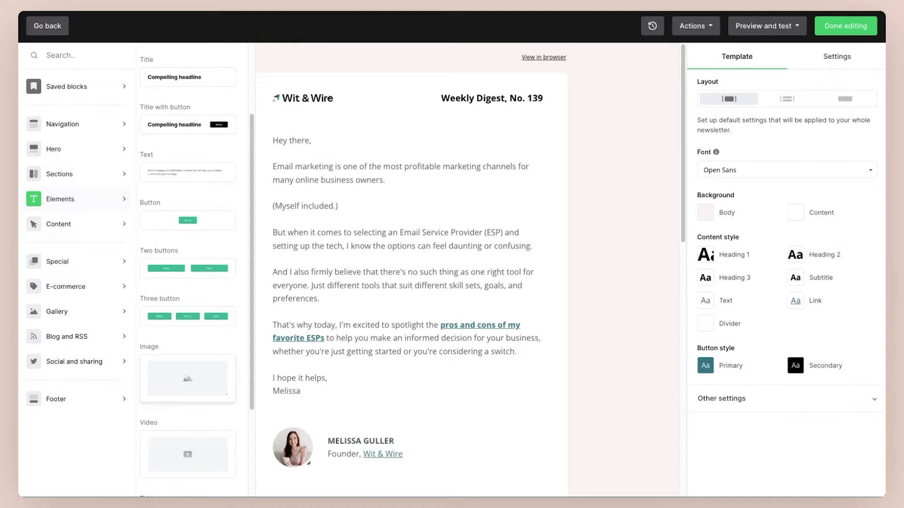
left_click(108, 199)
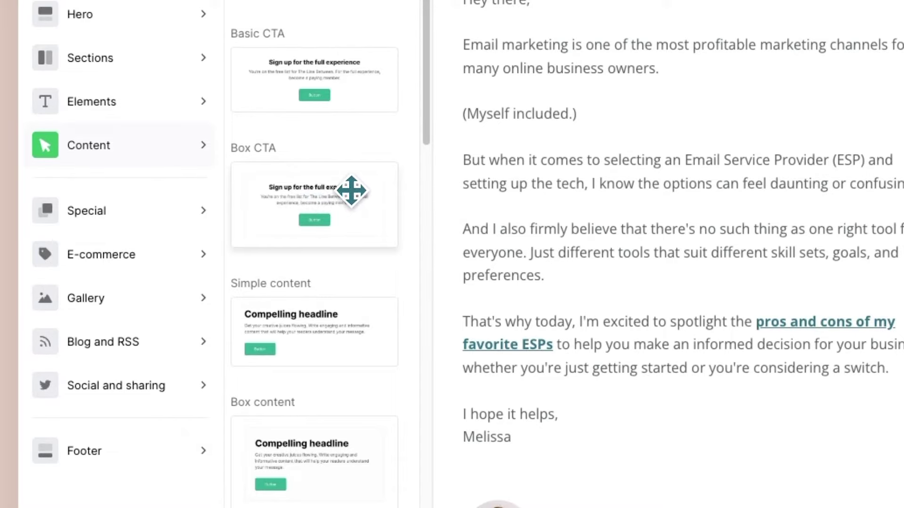
left_click_drag(349, 212, 557, 256)
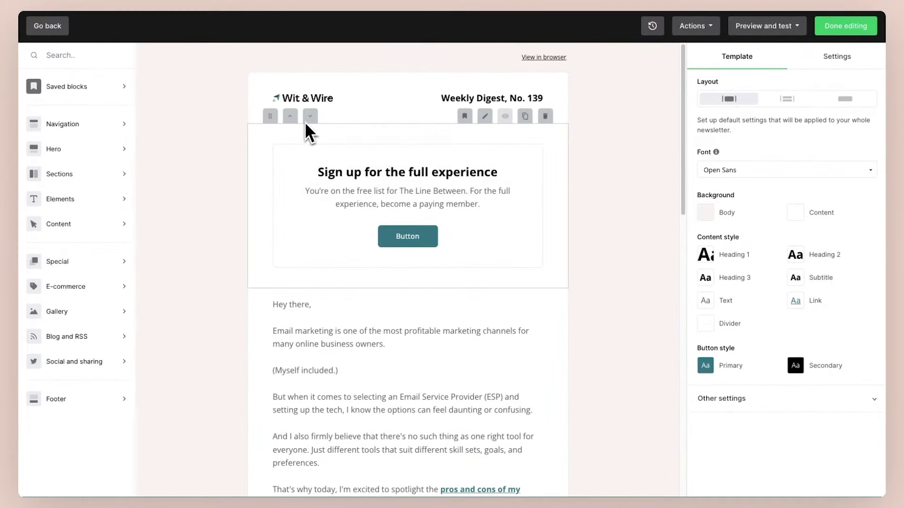
mouse_move(271, 115)
left_mouse_down()
mouse_move(282, 249)
mouse_move(280, 206)
left_mouse_up()
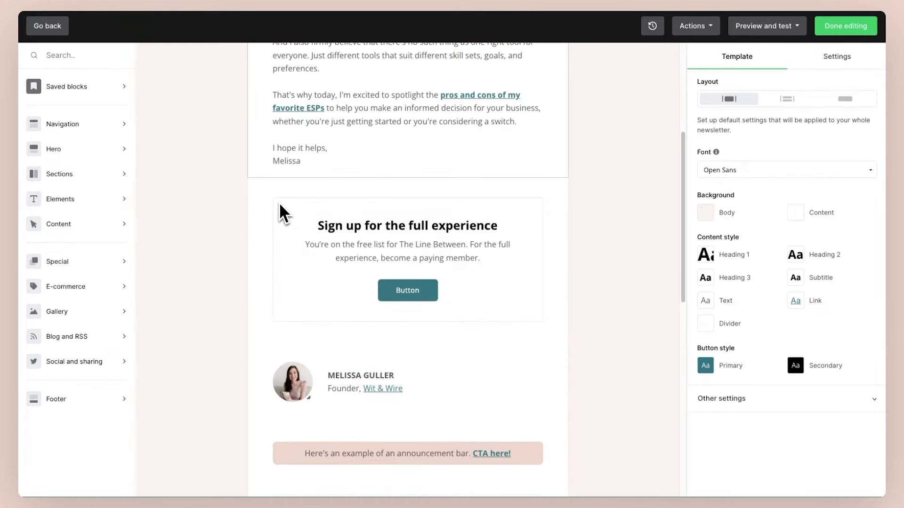
- Try the Image option of the Box CTA block on and off
left_click(410, 213)
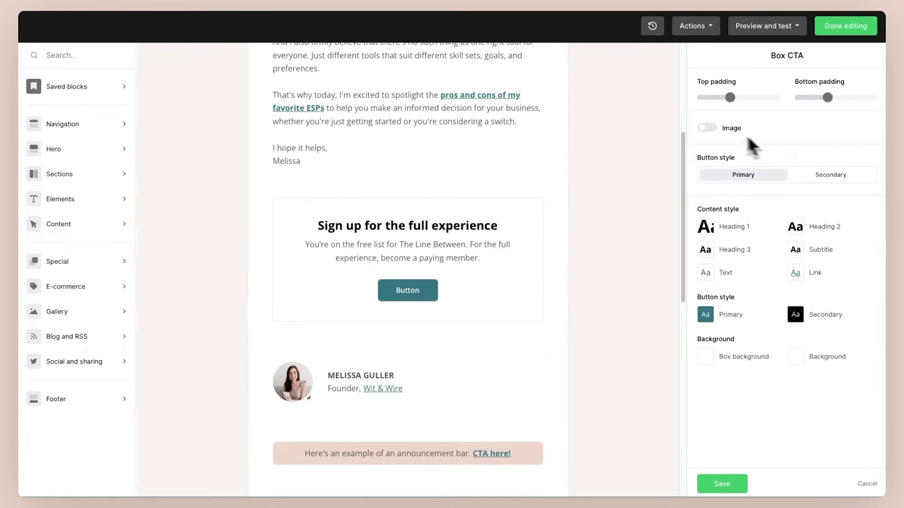
left_click(707, 128)
left_click(713, 128)
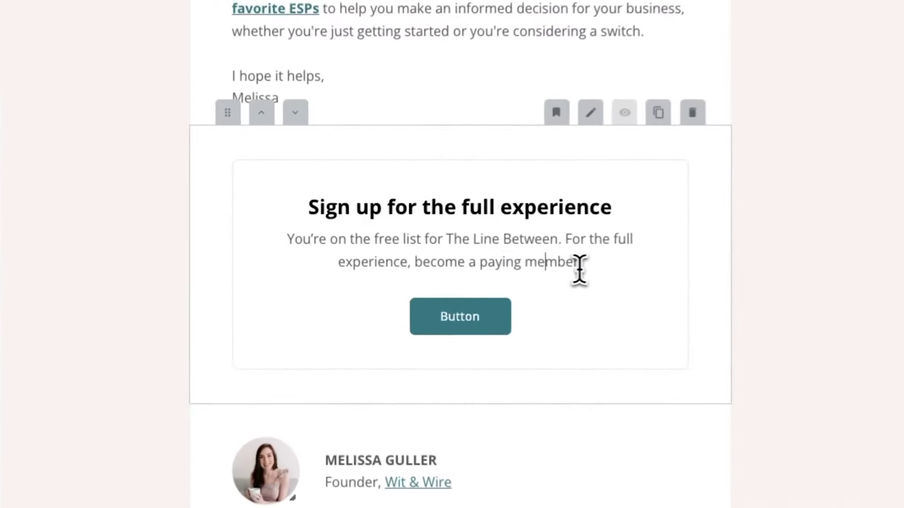
- Replace the Box CTA's description below the headline with "Edit it here!"
left_click_drag(582, 263, 289, 239)
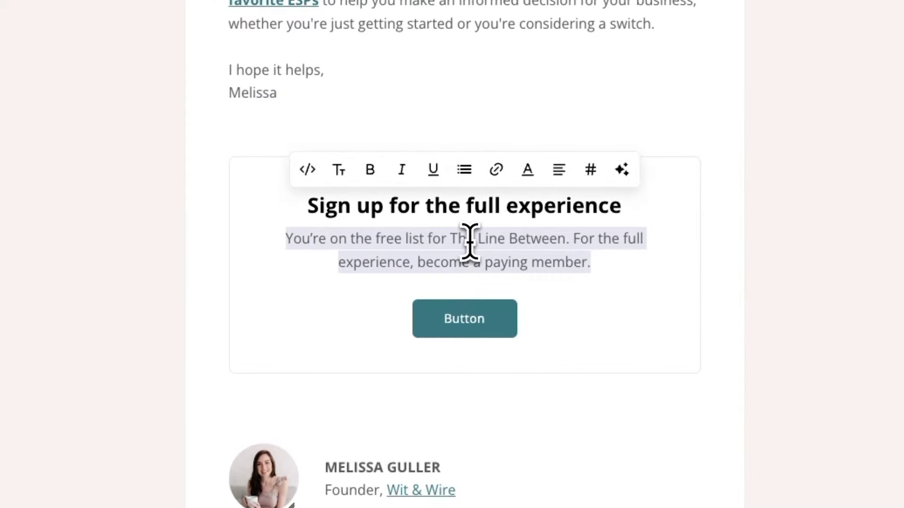
type("Edit it here!")
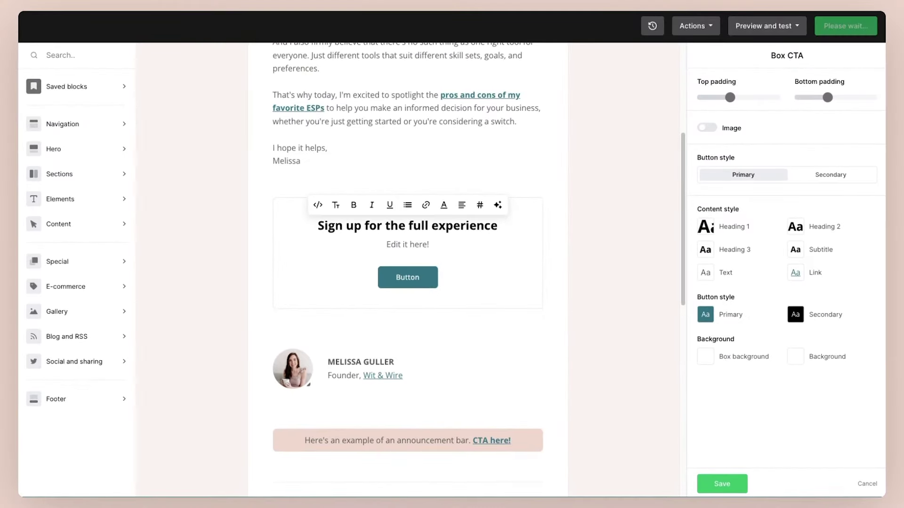
left_click(581, 245)
- Delete the Box CTA block between the letter text and the signature
scroll(580, 243, "up", 3)
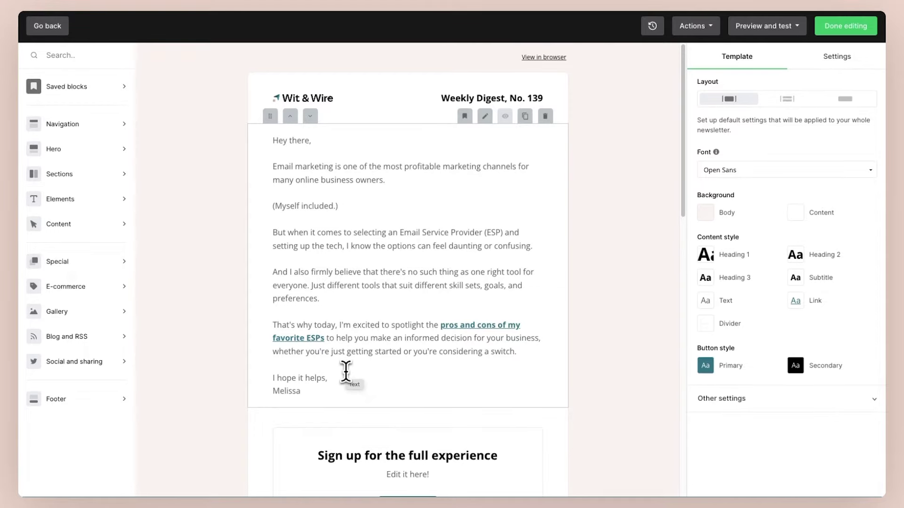
scroll(347, 370, "down", 2)
left_click(468, 353)
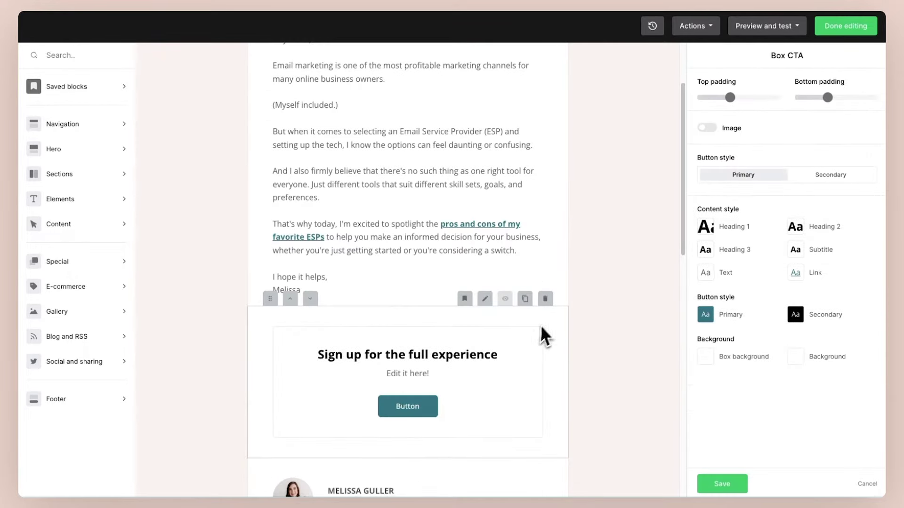
left_click(546, 301)
scroll(586, 313, "up", 2)
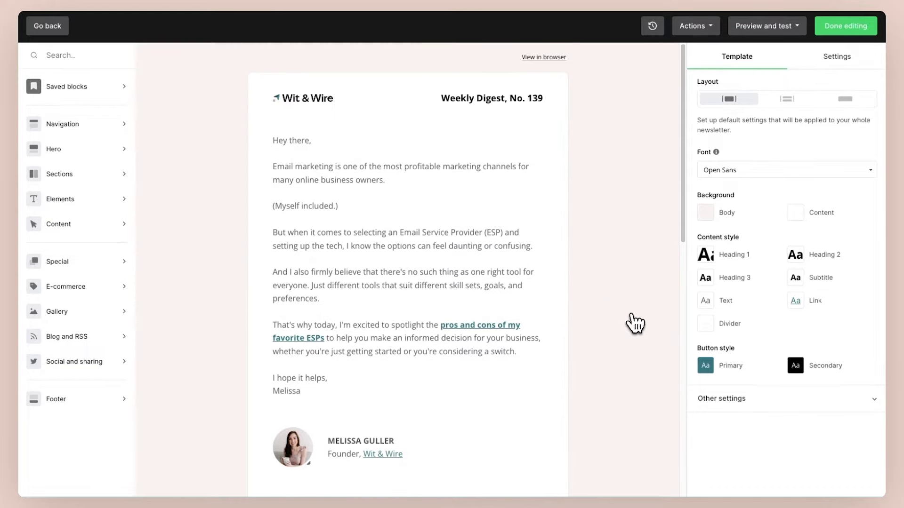
- Try a Logo + Text navigation block between the newsletter's header and the letter text, and delete it
mouse_move(96, 132)
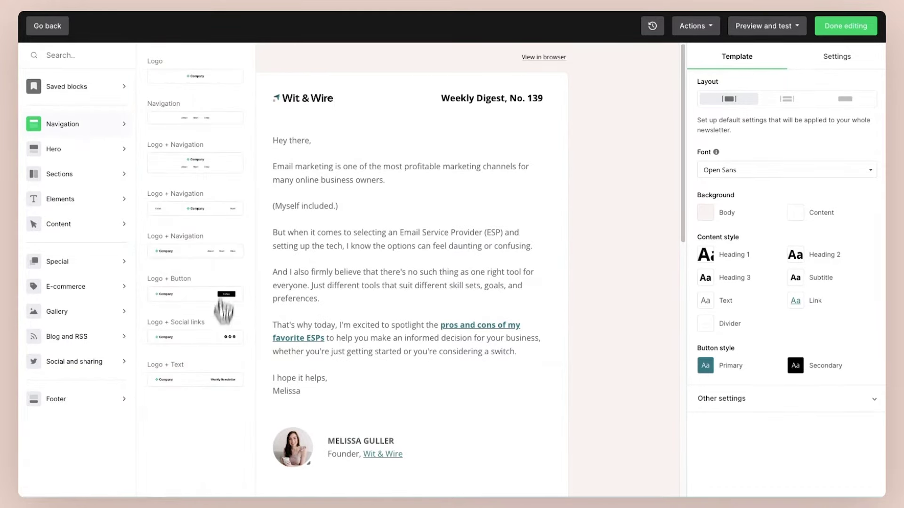
left_click_drag(185, 386, 336, 155)
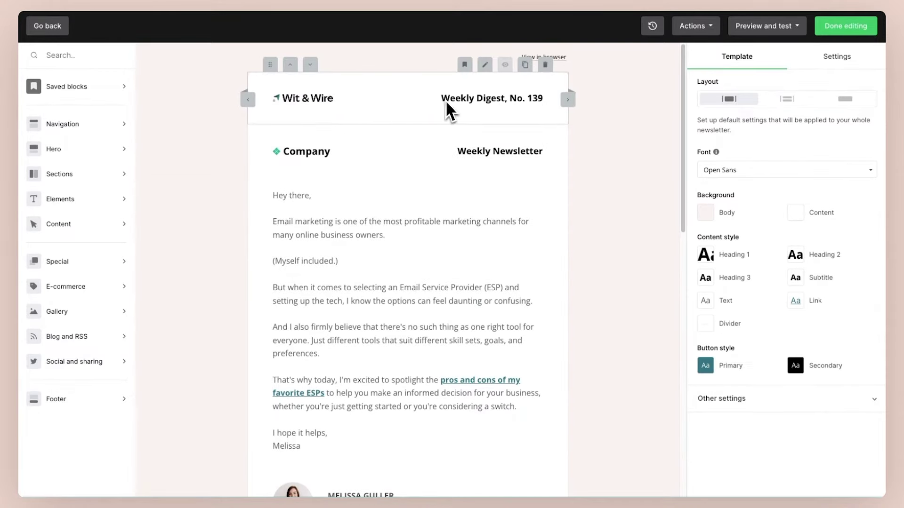
left_click(545, 116)
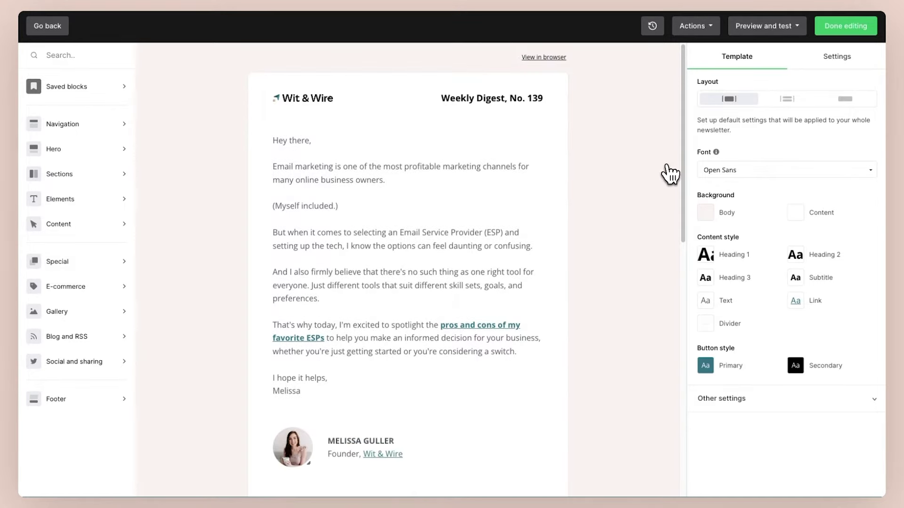
- Select the linked phrase "pros and cons of my favorite ESPs" to examine the text formatting tools, and leave the text block
left_click(501, 192)
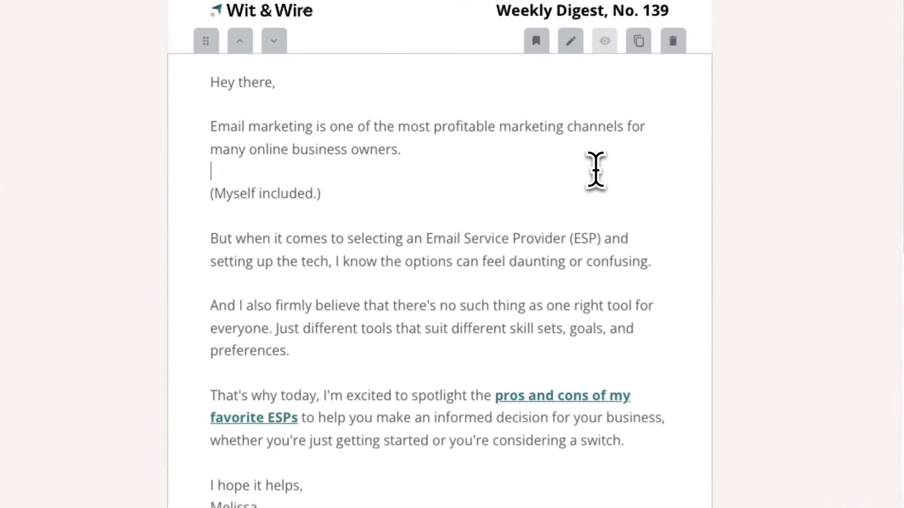
left_click_drag(490, 409, 295, 420)
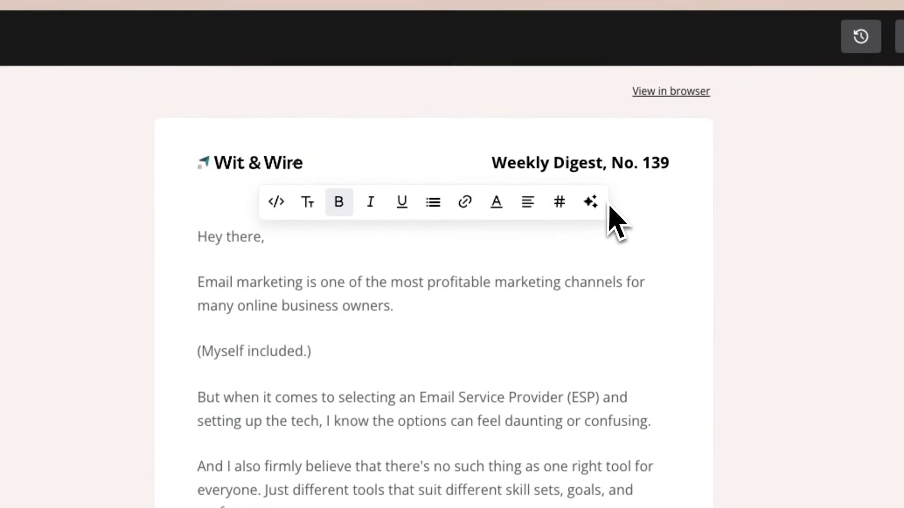
left_click(588, 398)
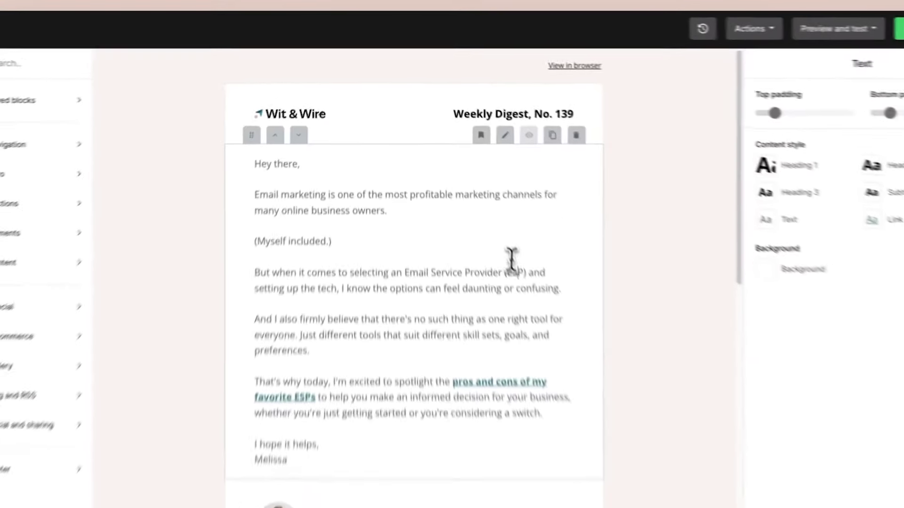
scroll(497, 233, "down", 5)
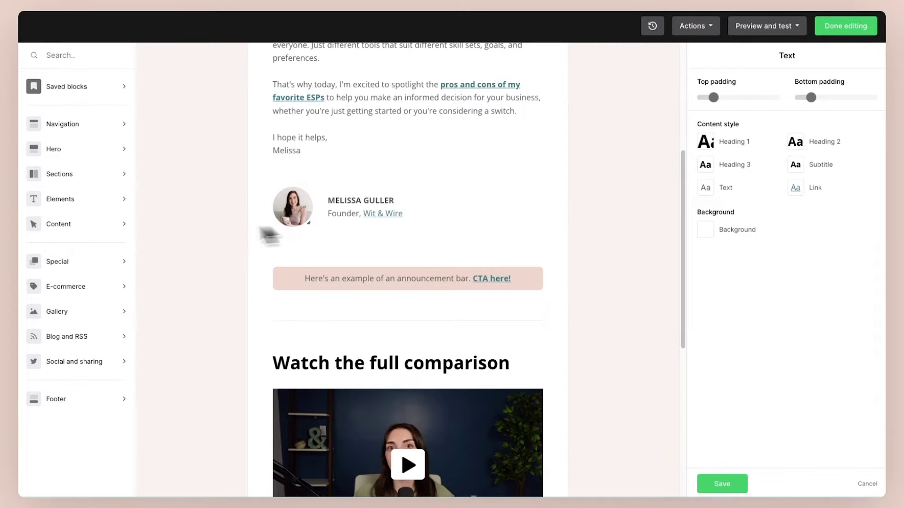
mouse_move(81, 270)
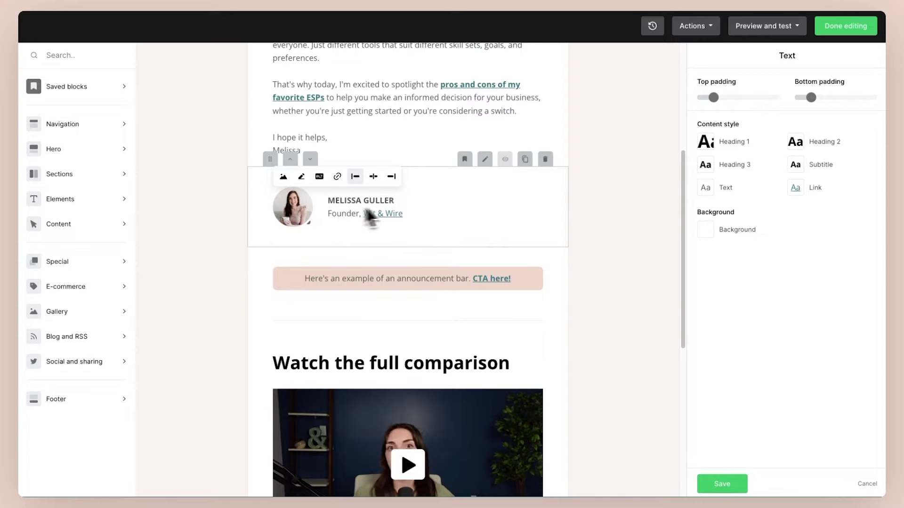
left_click(639, 246)
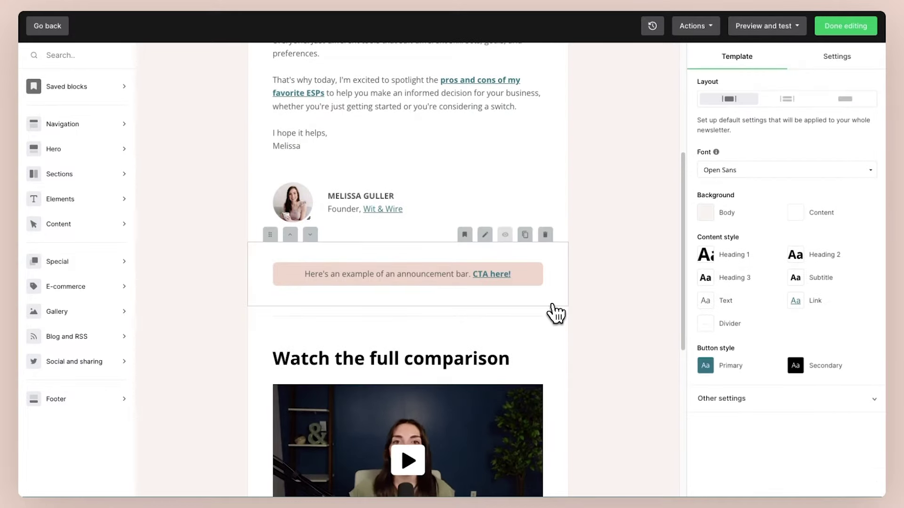
- Add a Title + image content block above the "Watch the full comparison" section
mouse_move(97, 227)
scroll(323, 327, "down", 5)
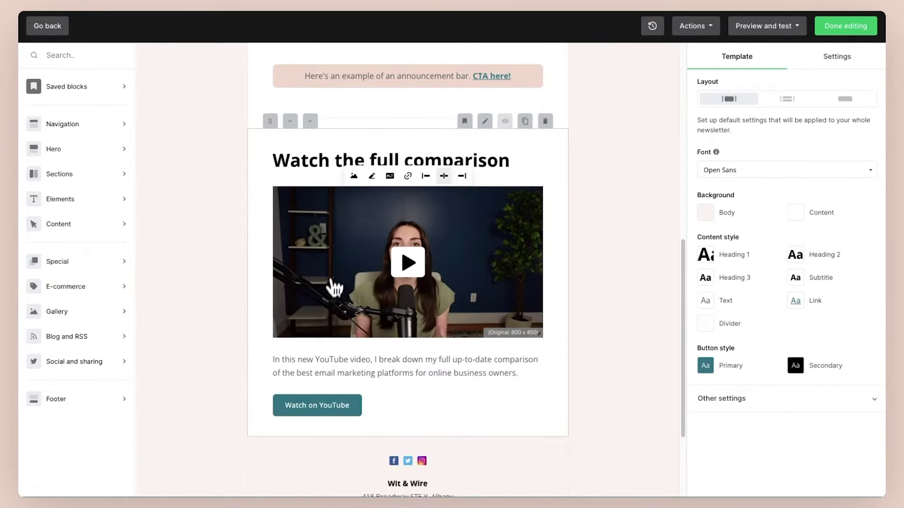
scroll(190, 254, "down", 5)
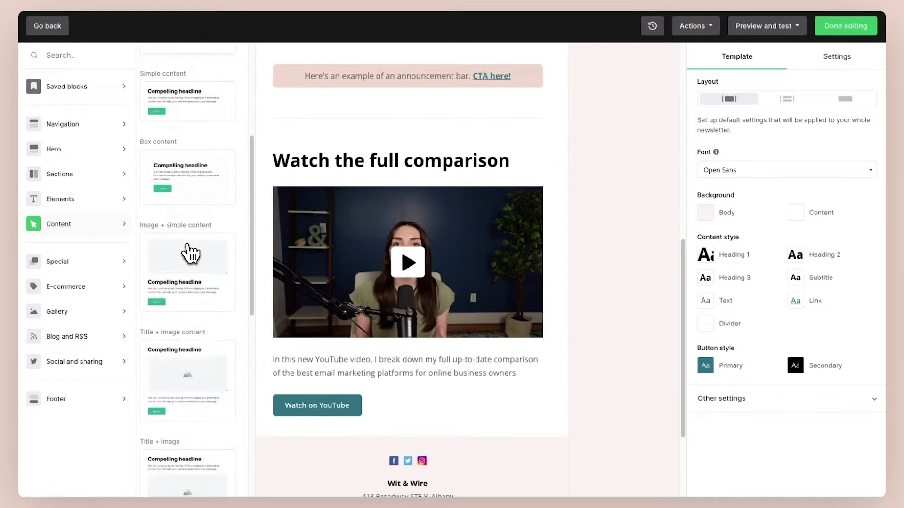
scroll(188, 282, "down", 2)
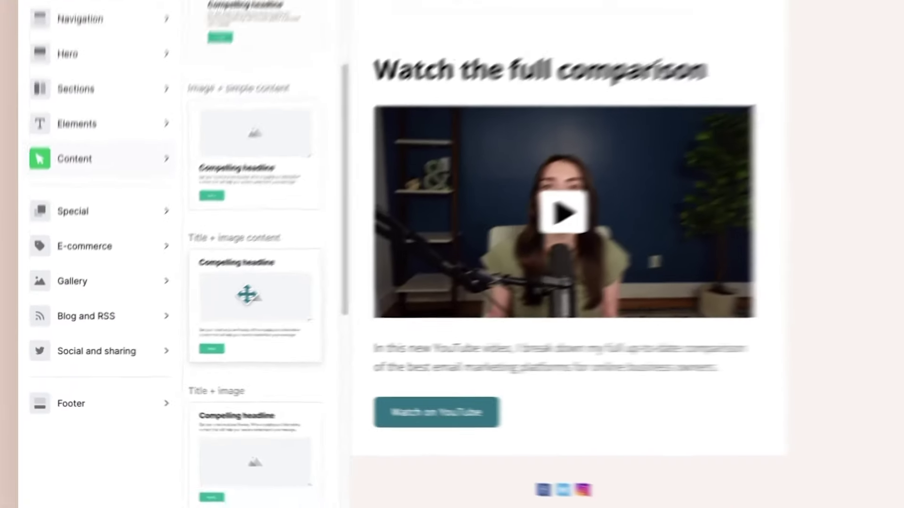
left_click_drag(247, 295, 451, 114)
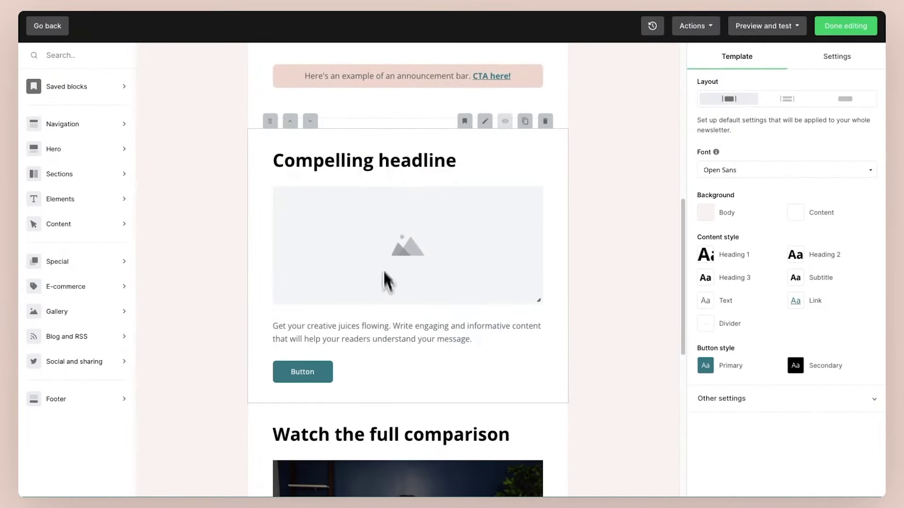
- Try out text editing in the new Title + image content block, and delete the block
left_click(385, 324)
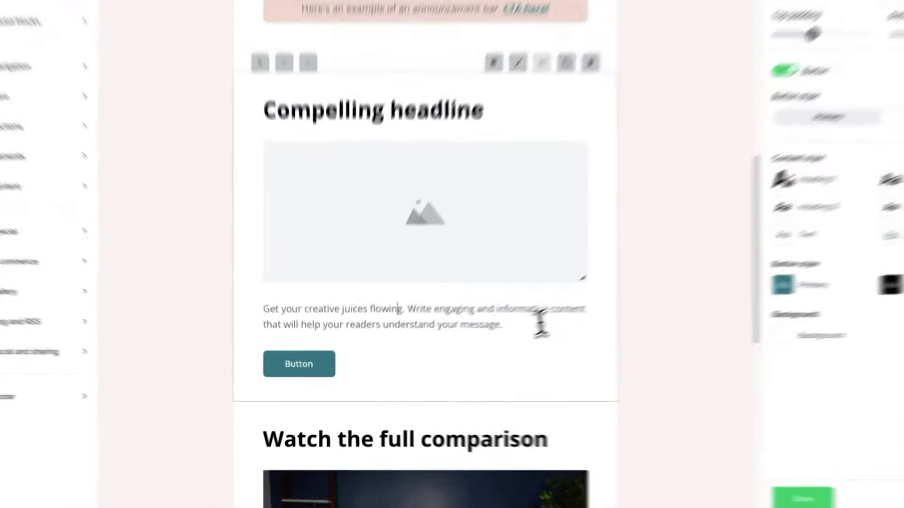
left_click_drag(476, 339, 278, 327)
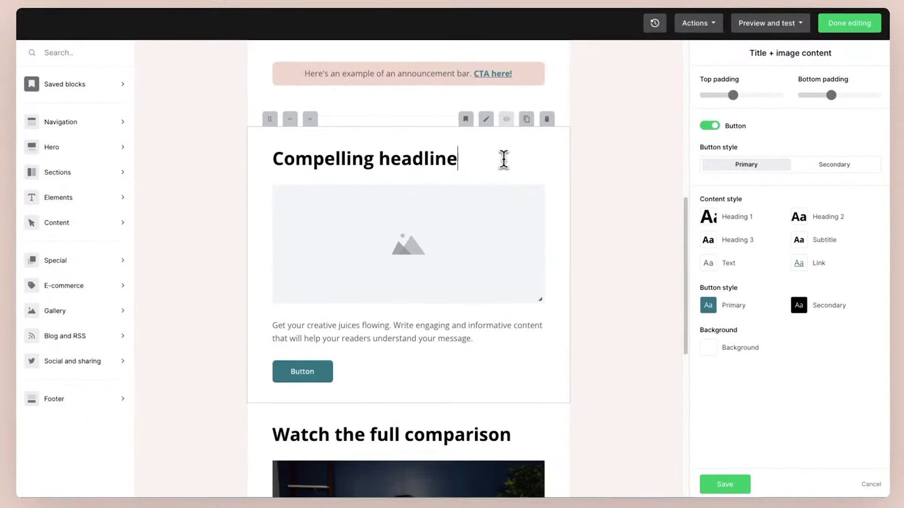
left_click(542, 121)
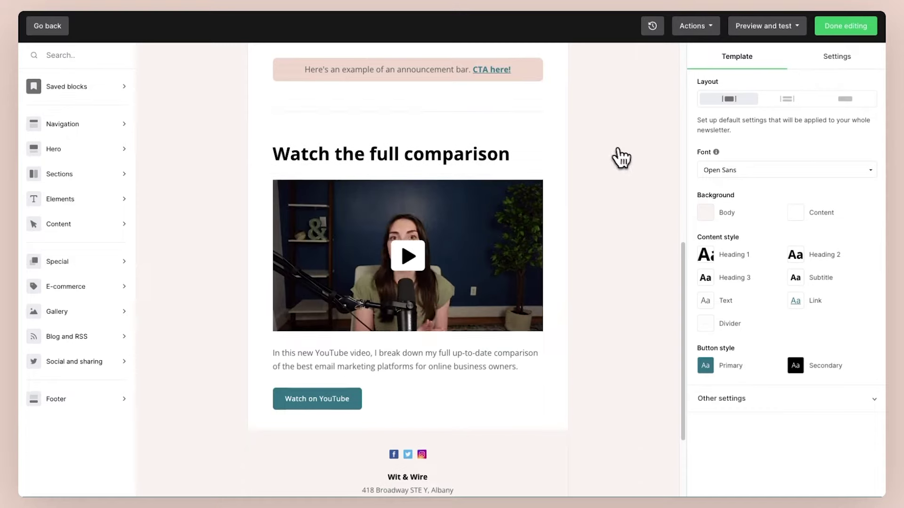
- Look at the available footer block designs and the settings of the newsletter's centered footer
scroll(621, 158, "down", 3)
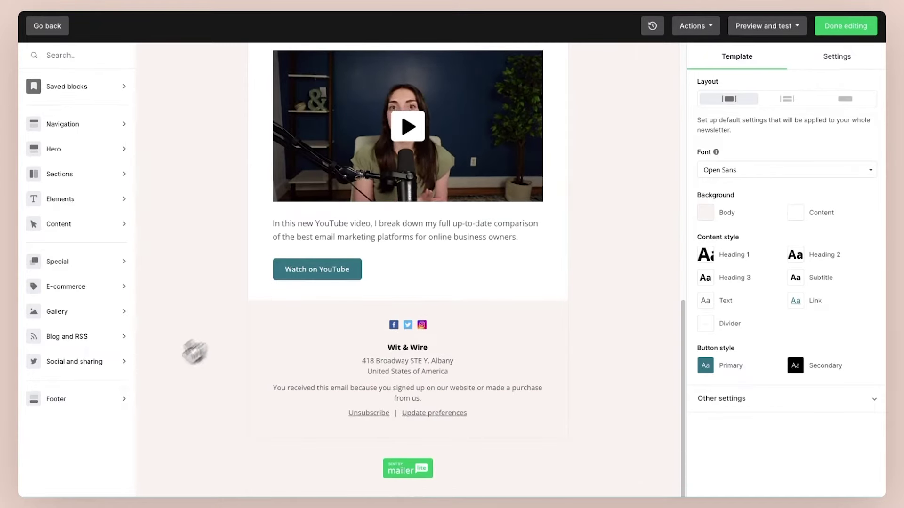
left_click(101, 400)
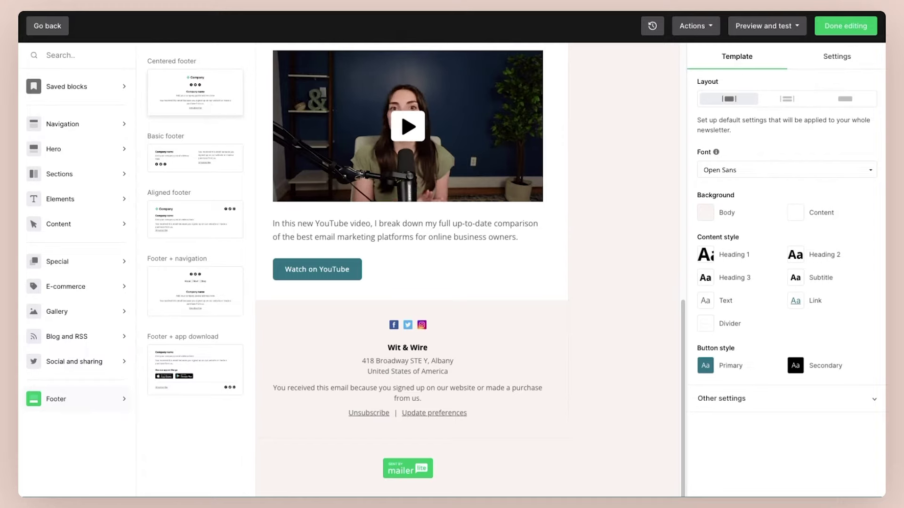
left_click(211, 111)
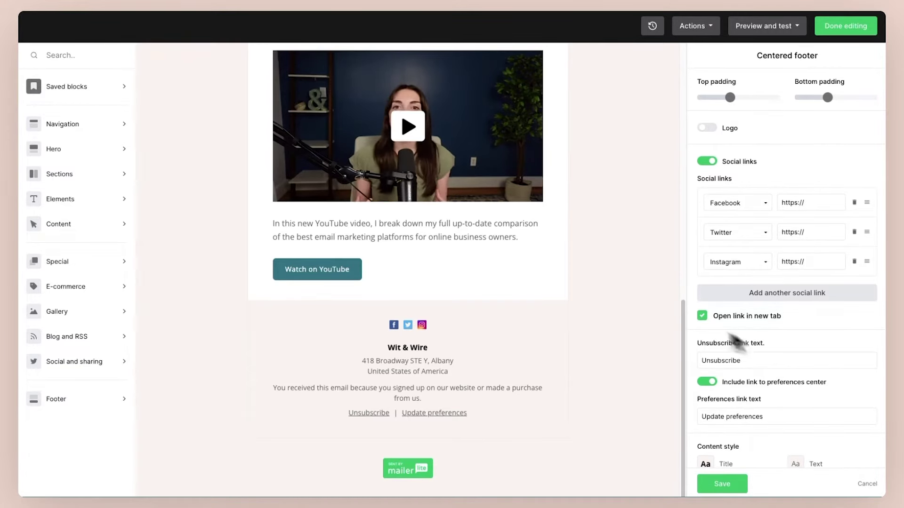
- Check the preview and test options, and finish editing the email to reach the campaign's review page
scroll(659, 310, "up", 15)
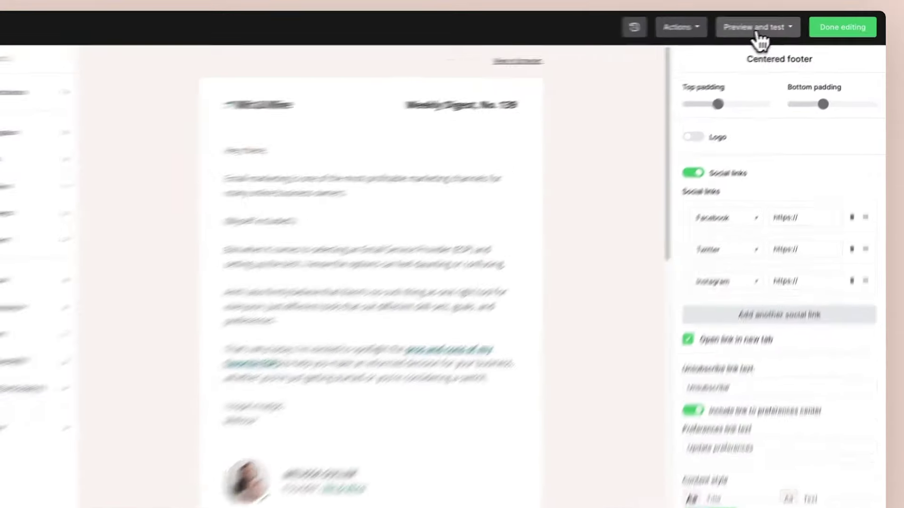
left_click(757, 34)
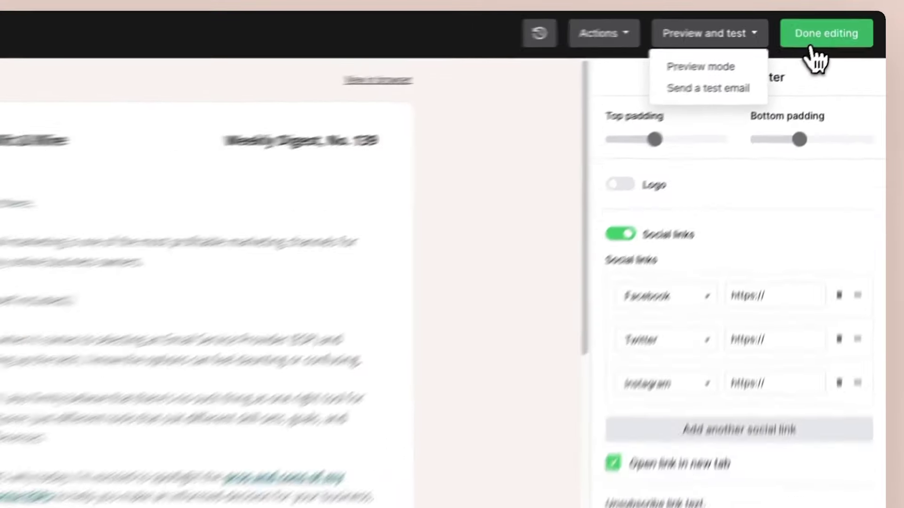
left_click(838, 38)
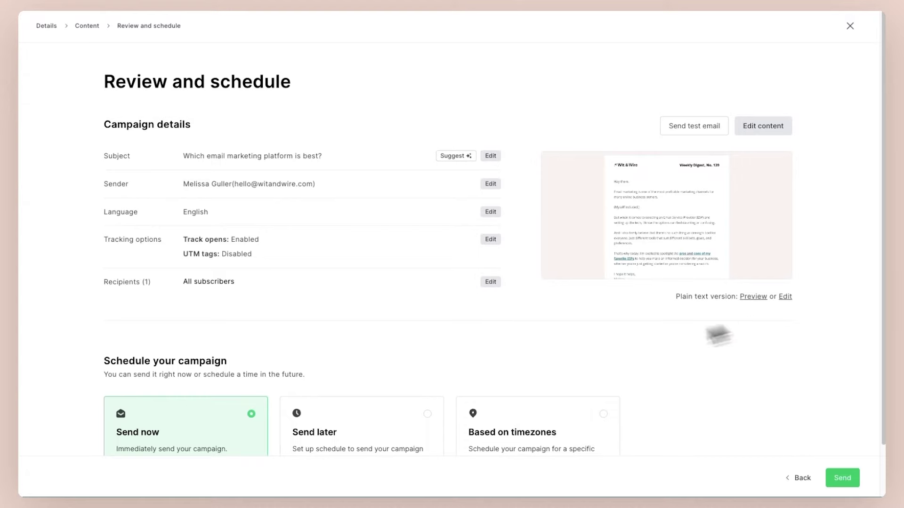
- Set the campaign to send later, with the date 2023-11-09
scroll(235, 419, "down", 2)
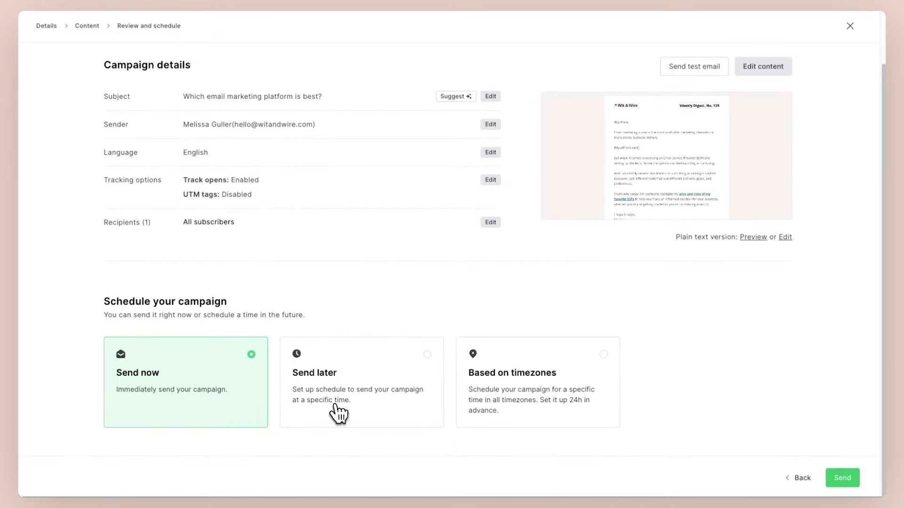
left_click(373, 406)
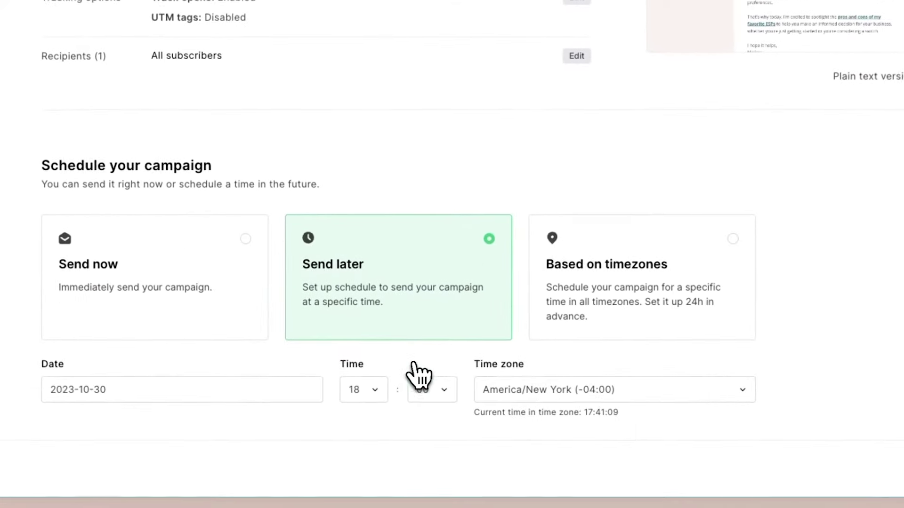
left_click(314, 380)
left_click(266, 241)
left_click(224, 309)
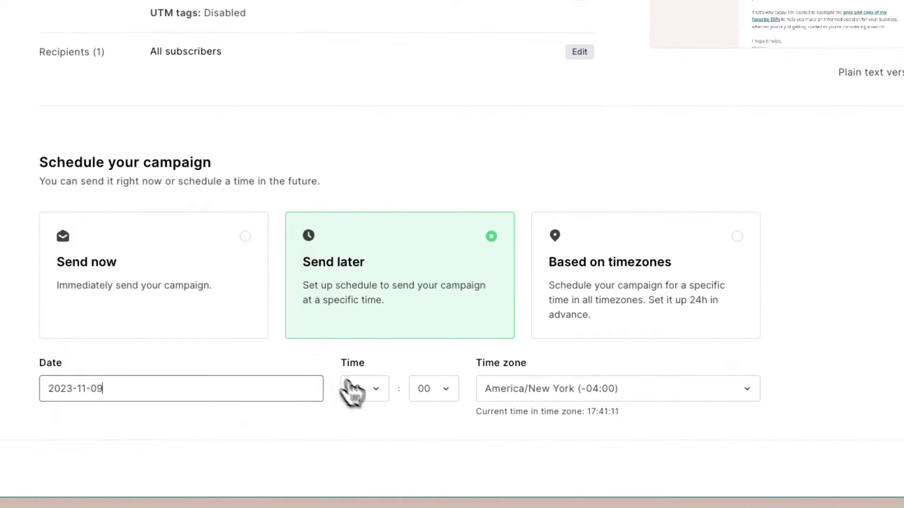
- Set the sending time to 11:00 and schedule the campaign
left_click(350, 391)
scroll(369, 283, "up", 8)
scroll(370, 329, "down", 1)
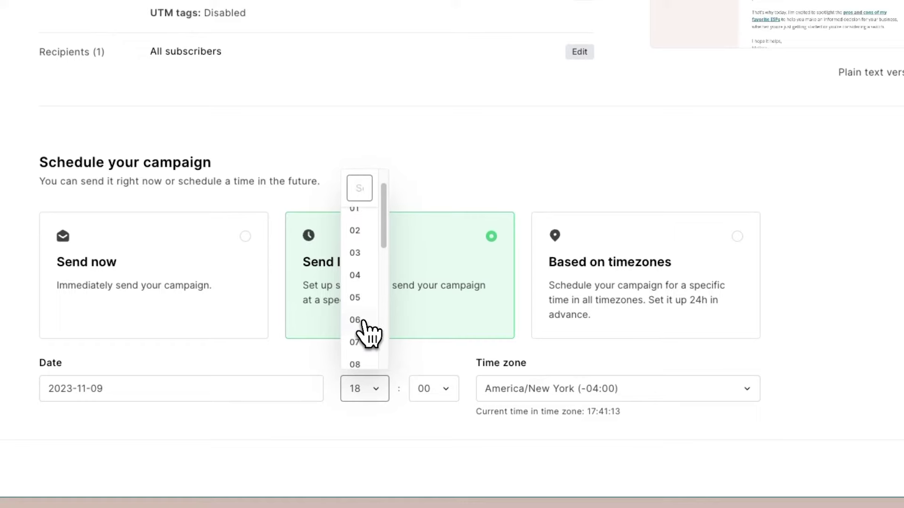
scroll(367, 325, "down", 3)
left_click(362, 304)
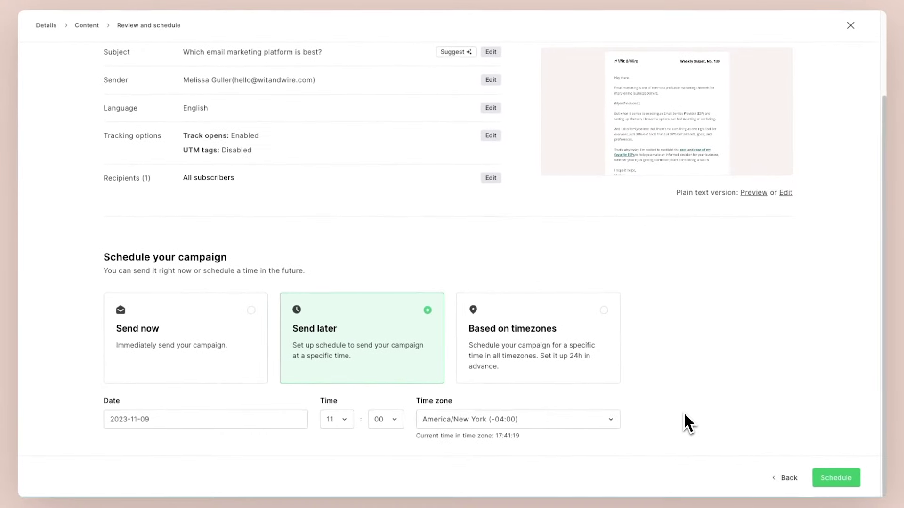
left_click(835, 477)
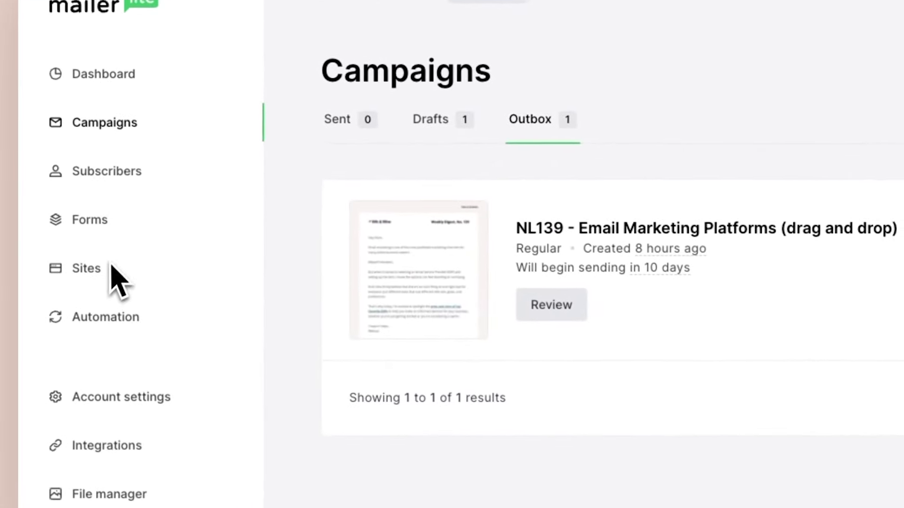
- Create a new site of type landing page named "Download - Email Marketing Toolkit" after a brief look at the forms section
left_click(150, 227)
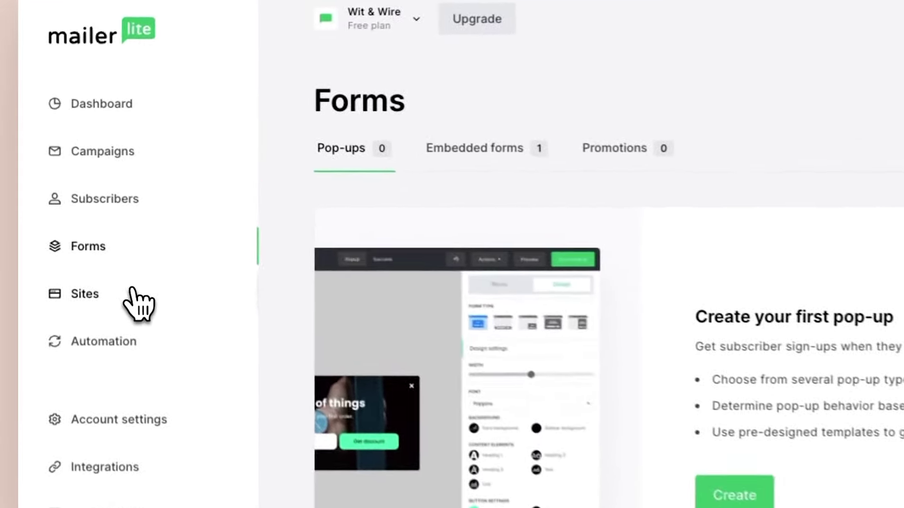
left_click(80, 193)
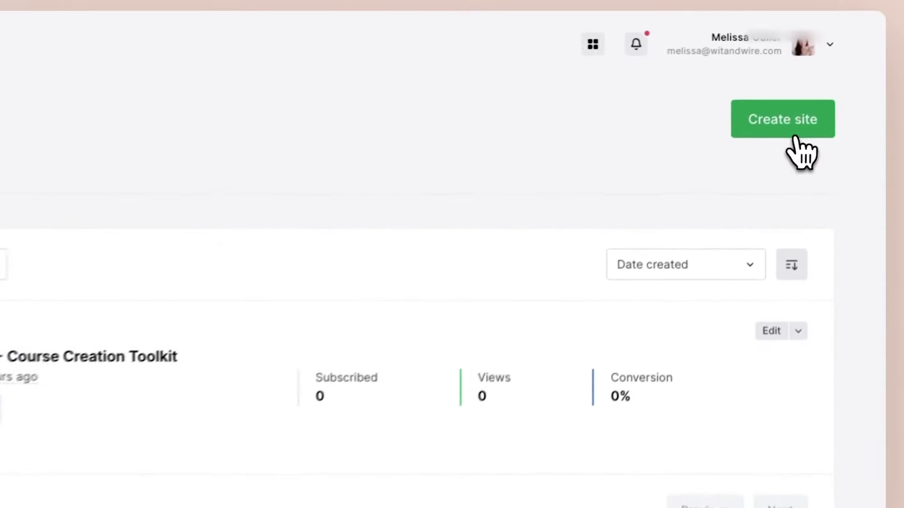
left_click(790, 129)
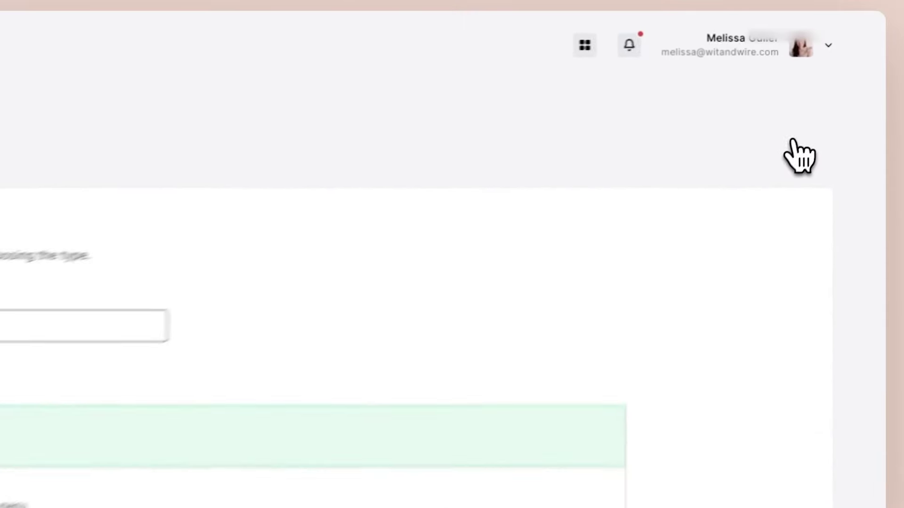
left_click(306, 213)
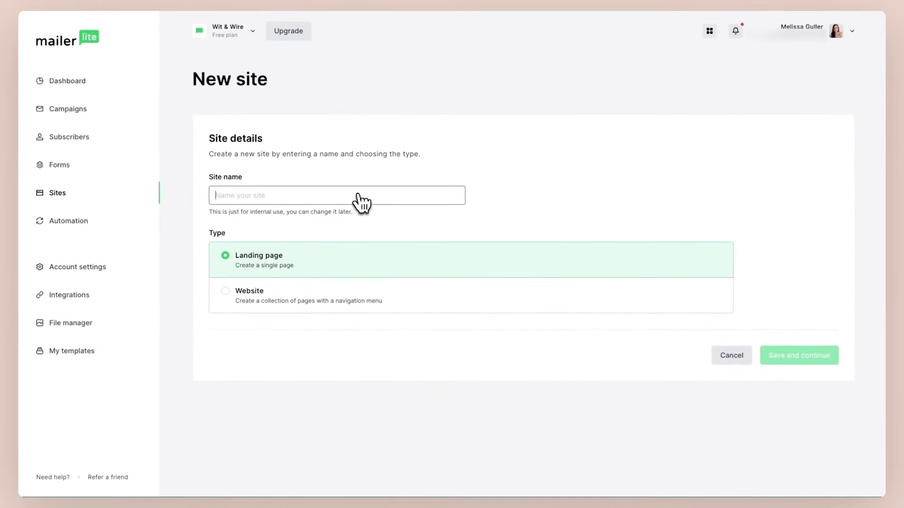
type("Download - E")
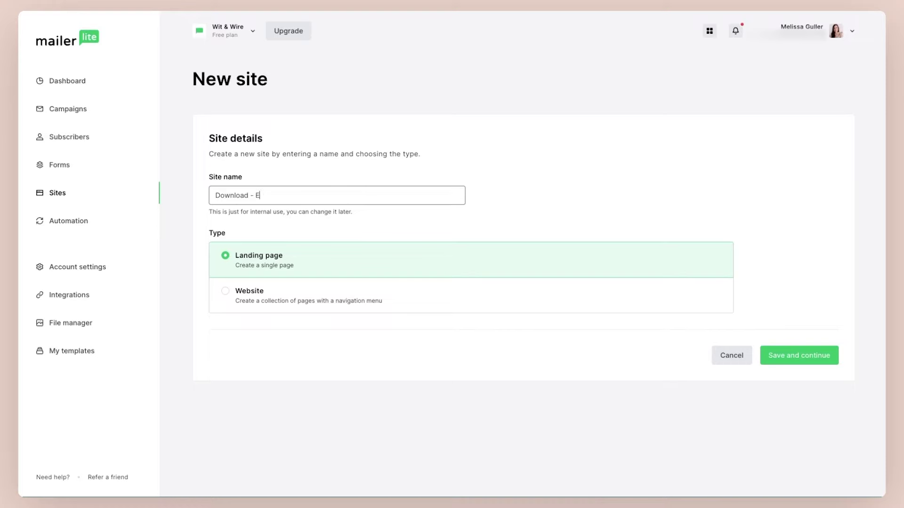
type("mail Marketing Toolkit")
left_click(833, 356)
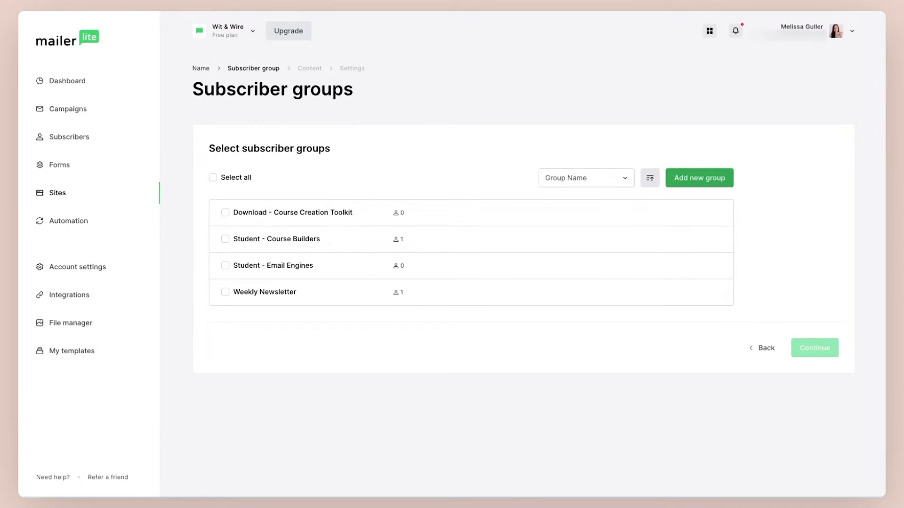
- Create a subscriber group named "Download - Email Marketing Toolkit" and assign it to the landing page
left_click(710, 181)
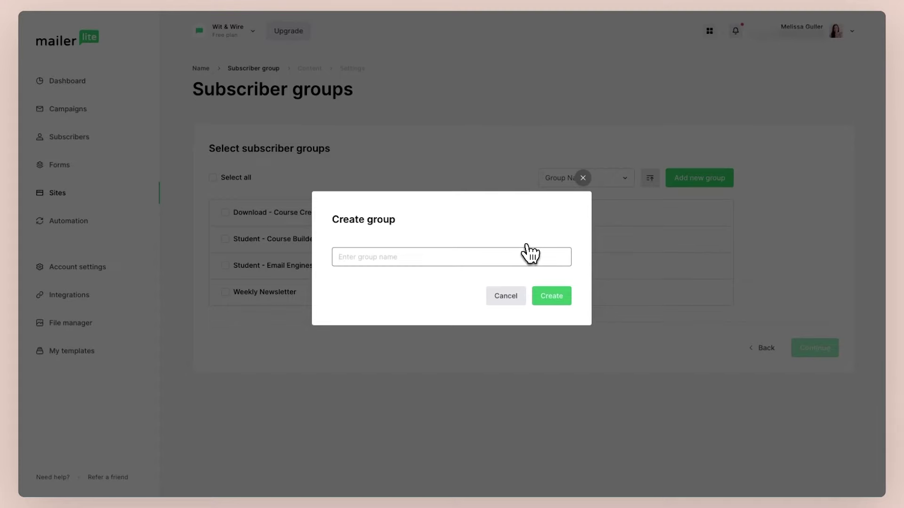
type("Download - ")
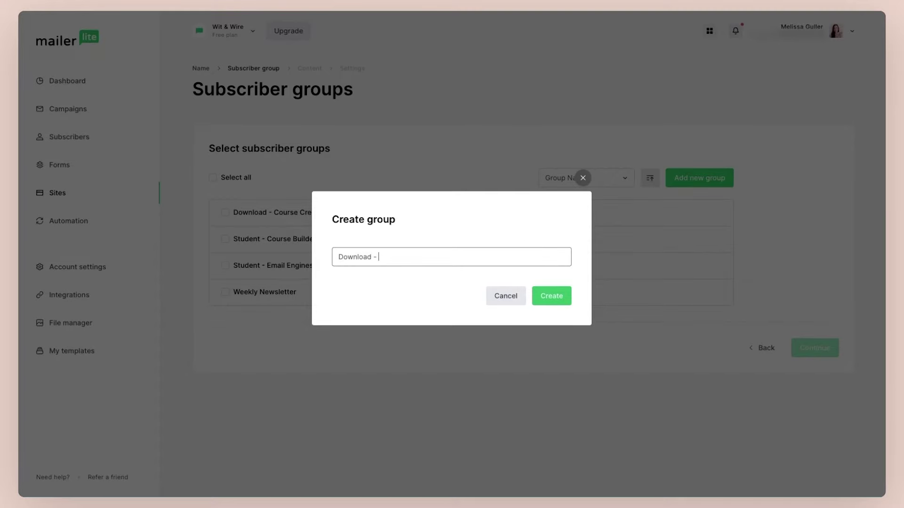
type("Email Marketing Toolkit")
left_click(548, 296)
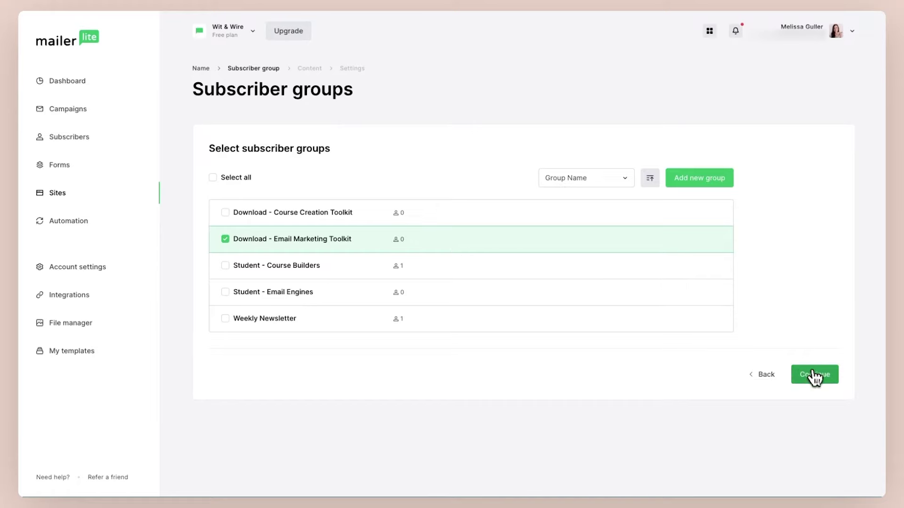
left_click(812, 376)
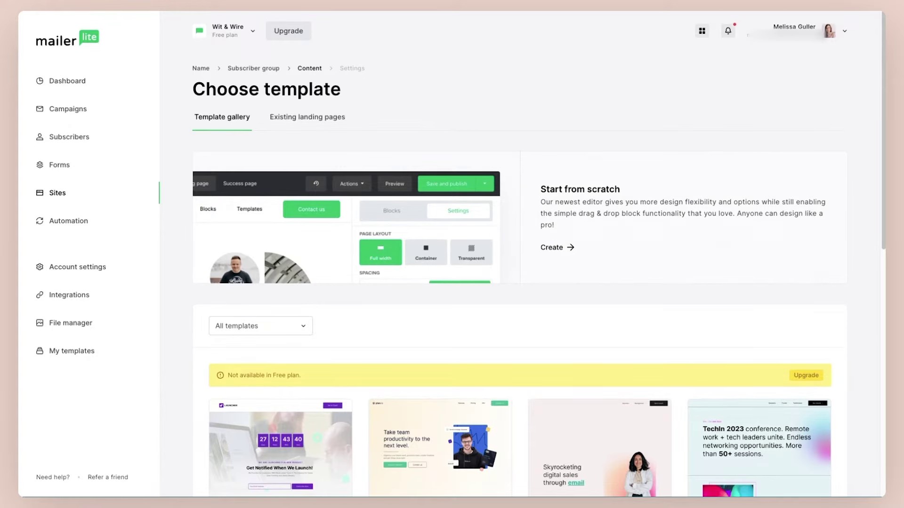
- Browse the template gallery and the existing landing pages, and start the landing page from scratch
scroll(716, 236, "down", 6)
scroll(719, 237, "down", 5)
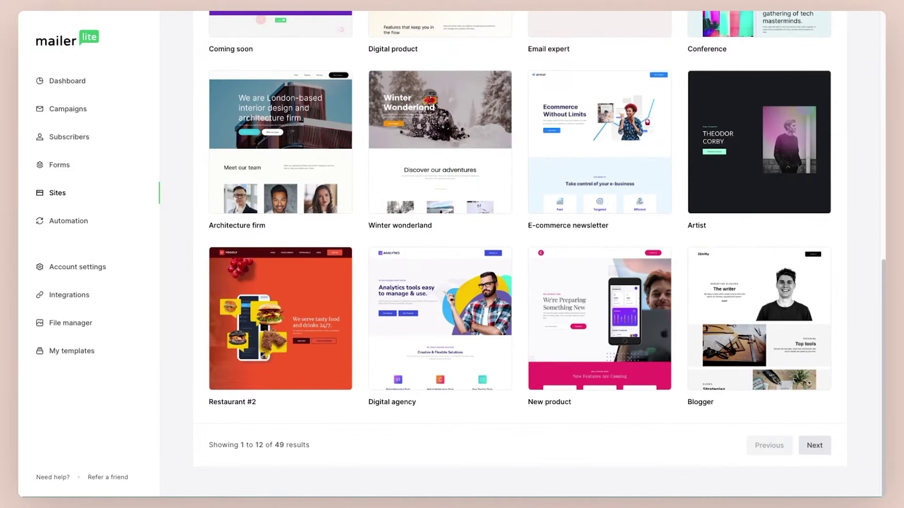
scroll(715, 238, "up", 11)
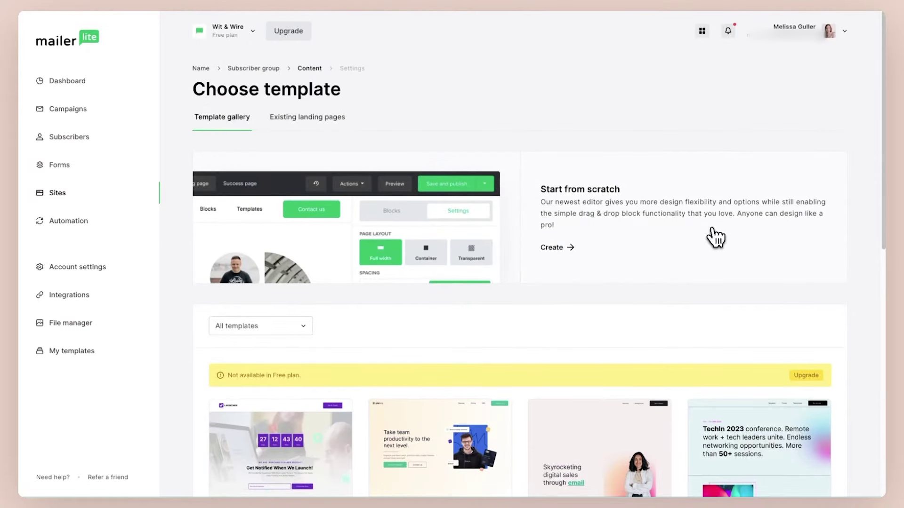
left_click(336, 122)
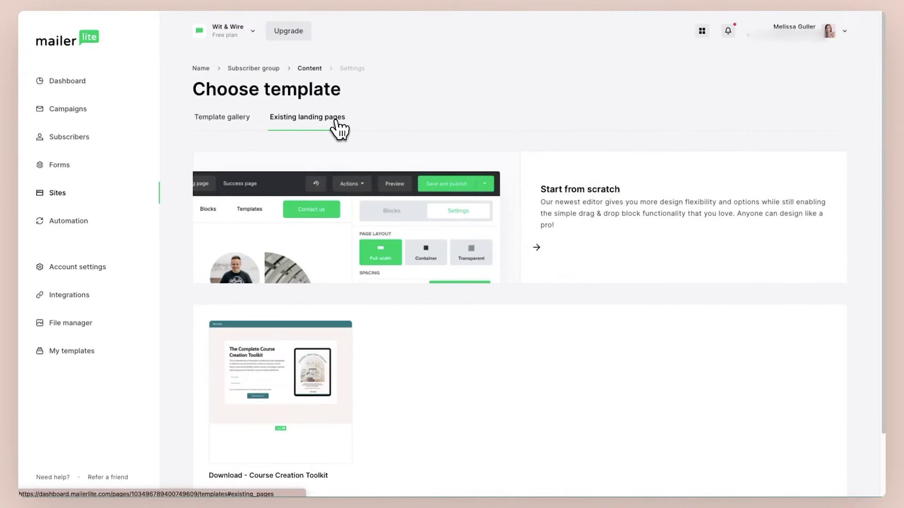
scroll(339, 141, "down", 2)
mouse_move(323, 300)
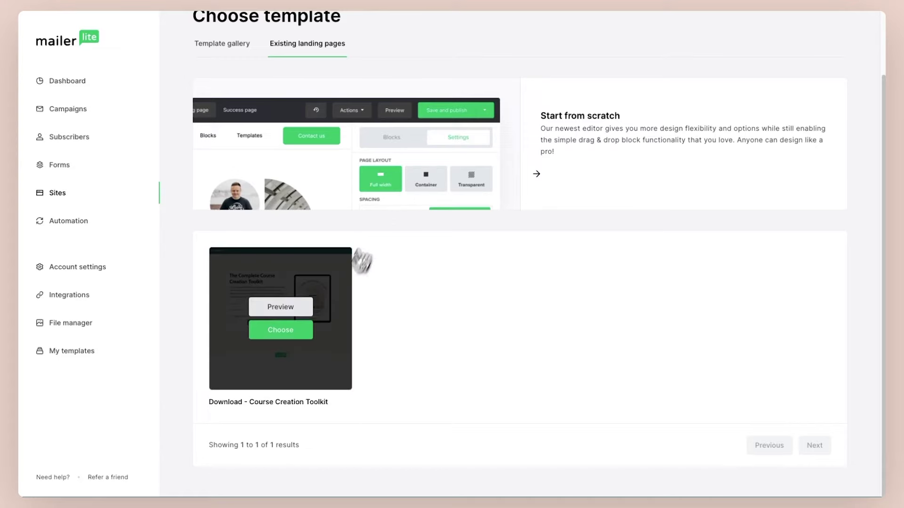
scroll(461, 302, "up", 2)
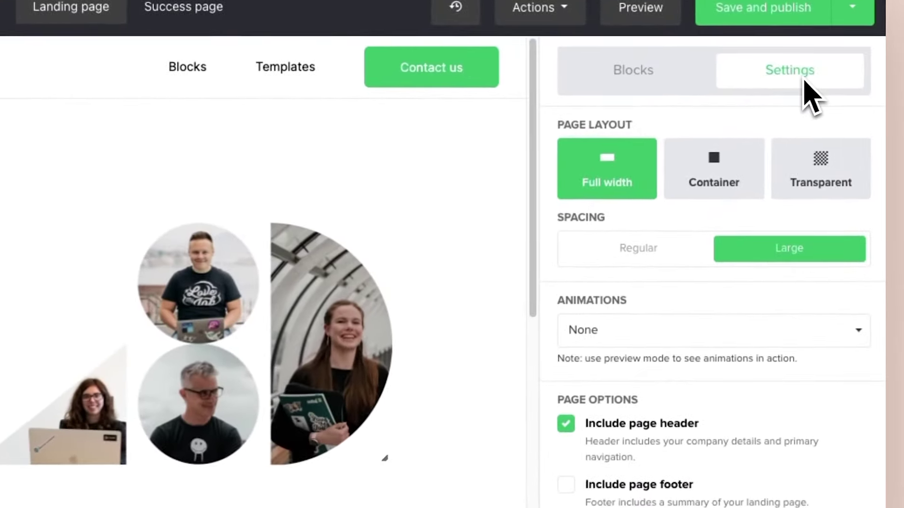
- Look through the page layout and design settings, and add a text block above the landing page's heading section
scroll(762, 185, "down", 5)
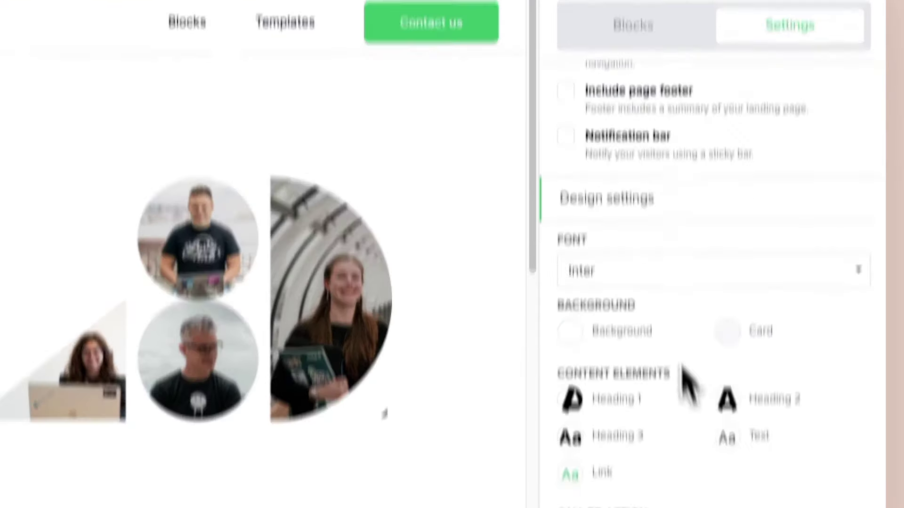
scroll(780, 311, "up", 5)
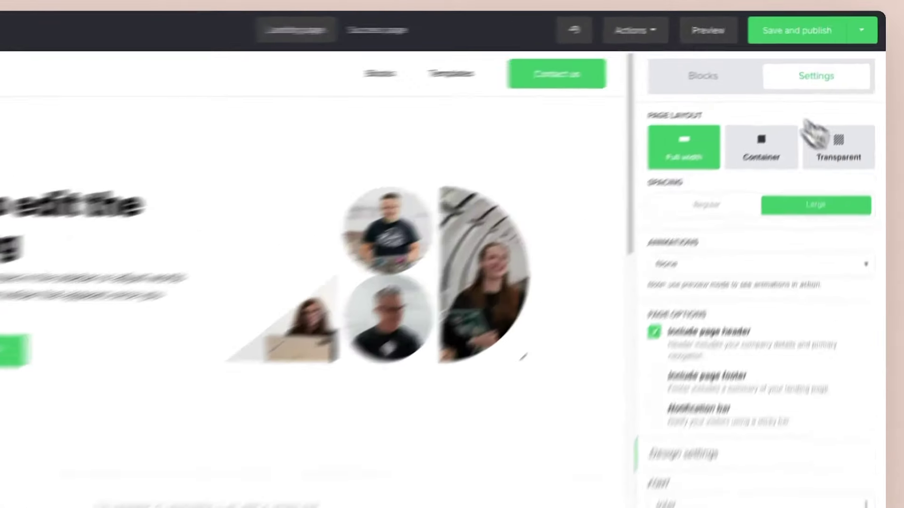
left_click(763, 63)
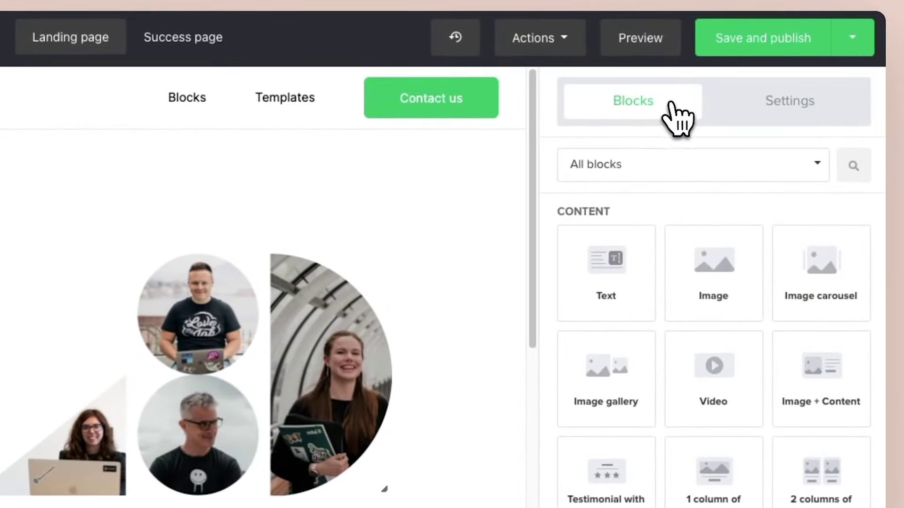
left_click_drag(616, 243, 617, 283)
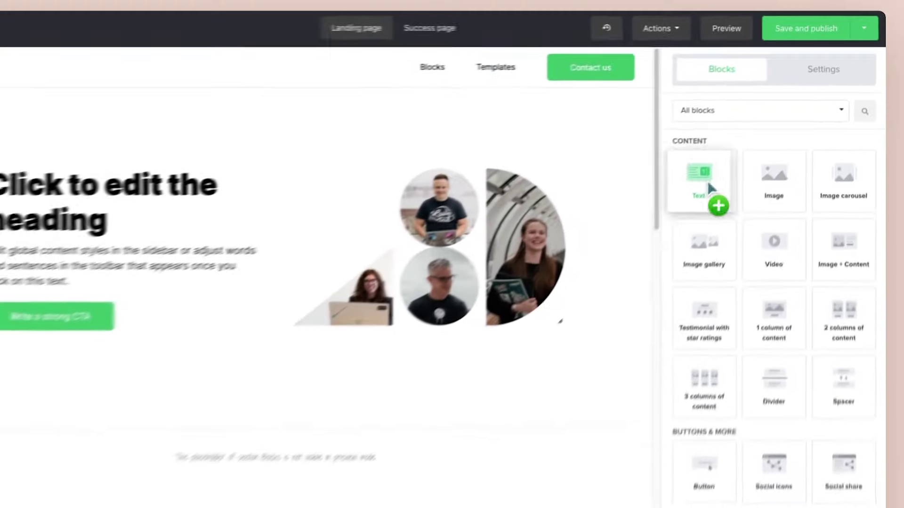
left_click_drag(711, 188, 547, 112)
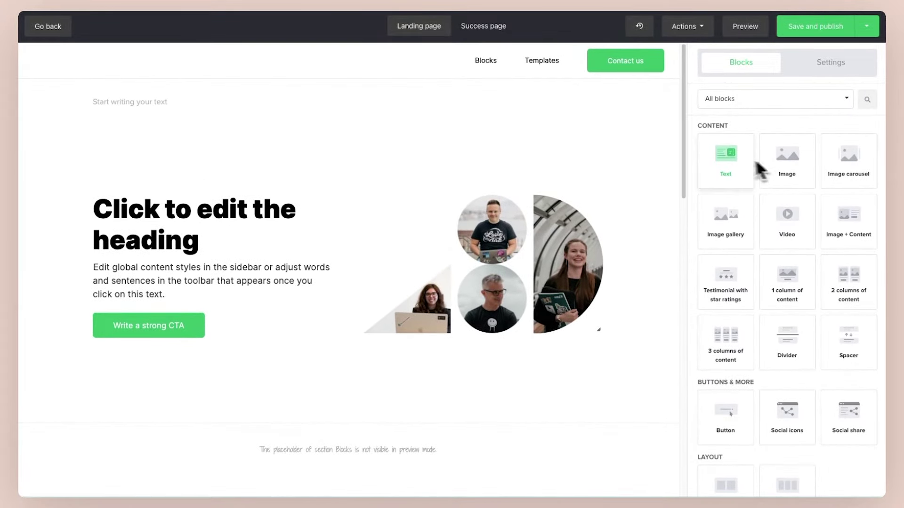
- Add a 2 Columns block below the new text block, and insert a text item and a button in its left column
scroll(798, 179, "down", 5)
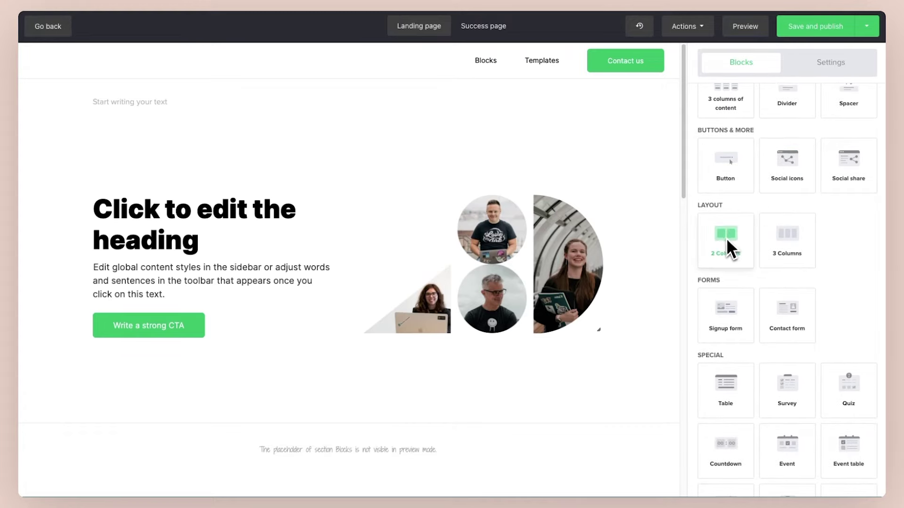
left_click_drag(724, 238, 448, 157)
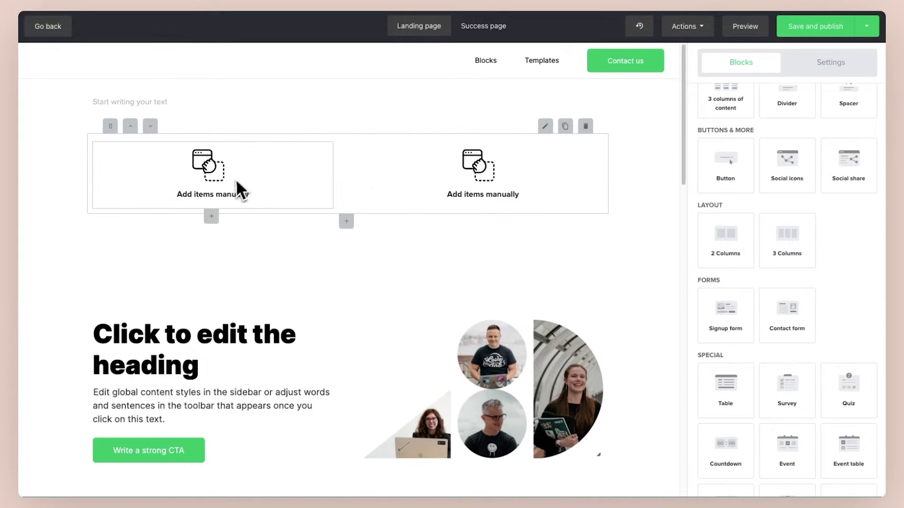
left_click(211, 217)
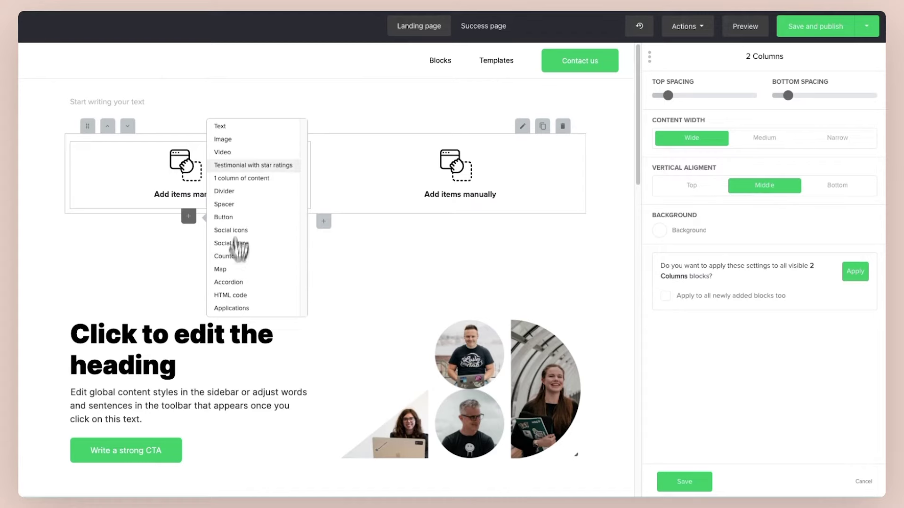
left_click(243, 126)
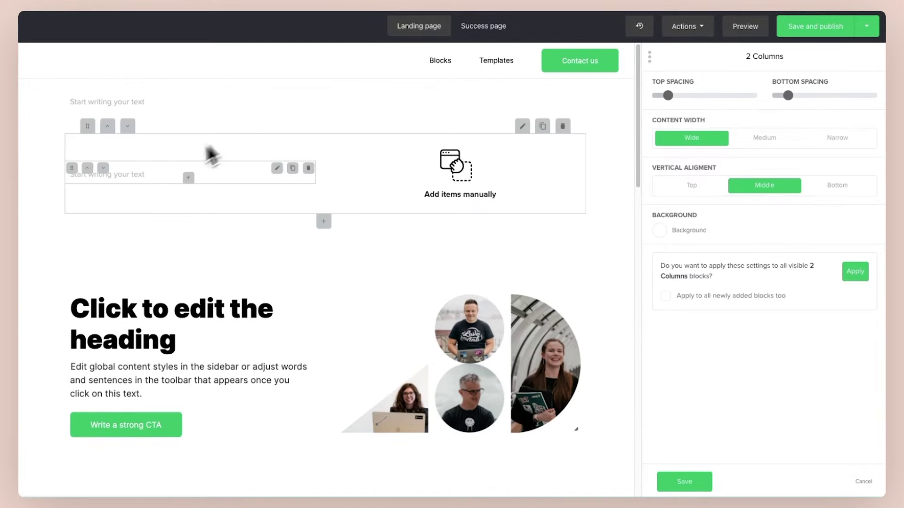
left_click(188, 178)
left_click(226, 182)
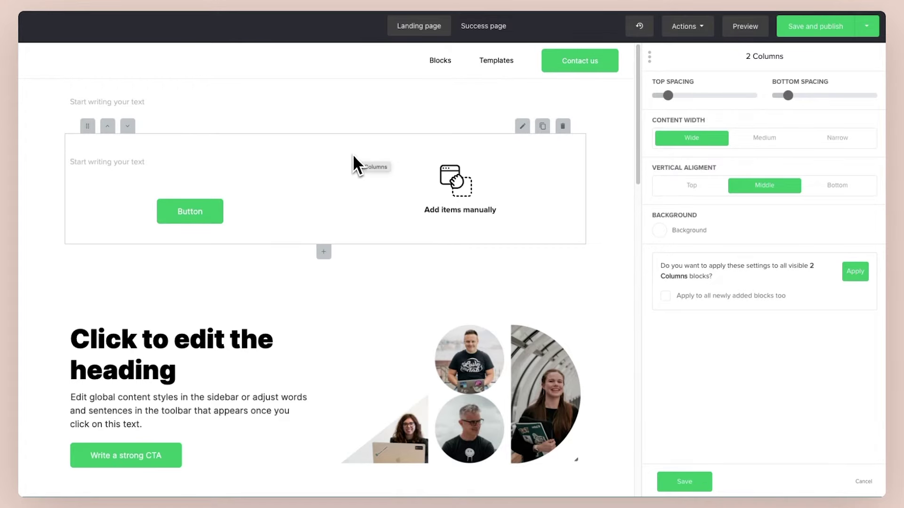
- Check the content options of the button in the left column and return to the list of content blocks
left_click(257, 212)
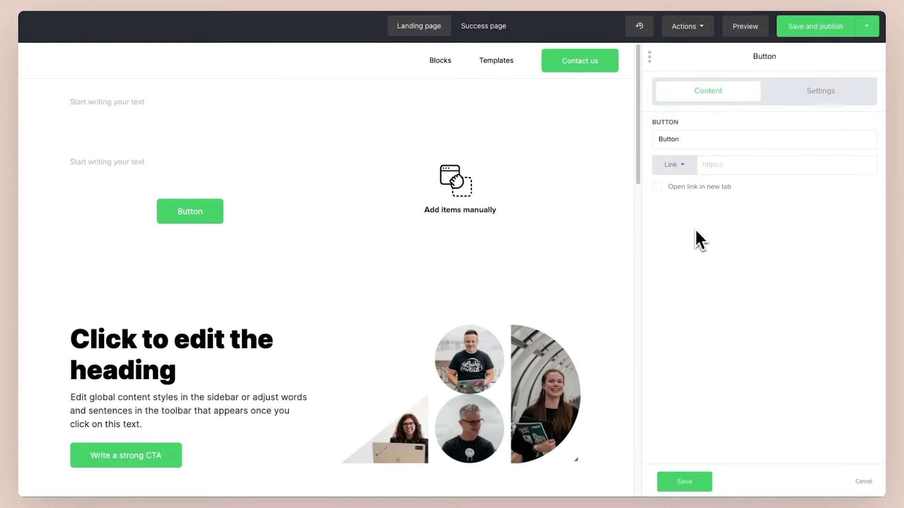
left_click(706, 477)
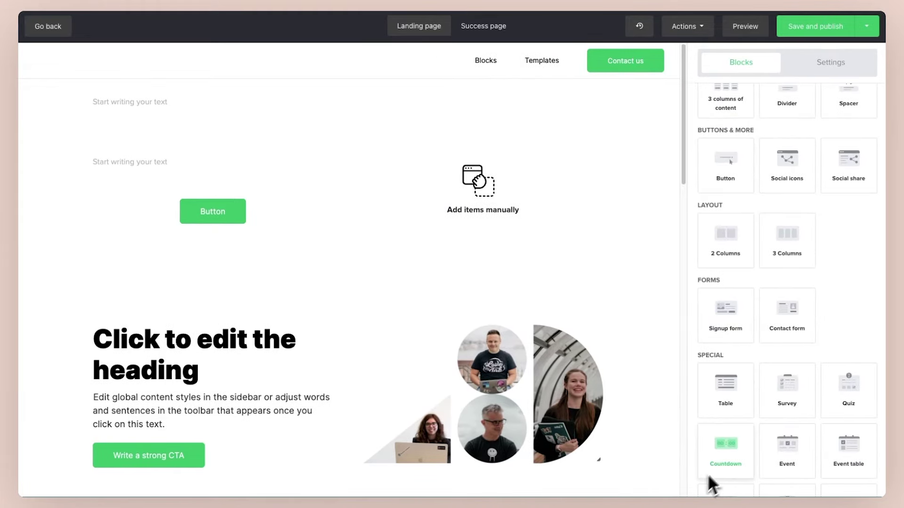
left_click(732, 69)
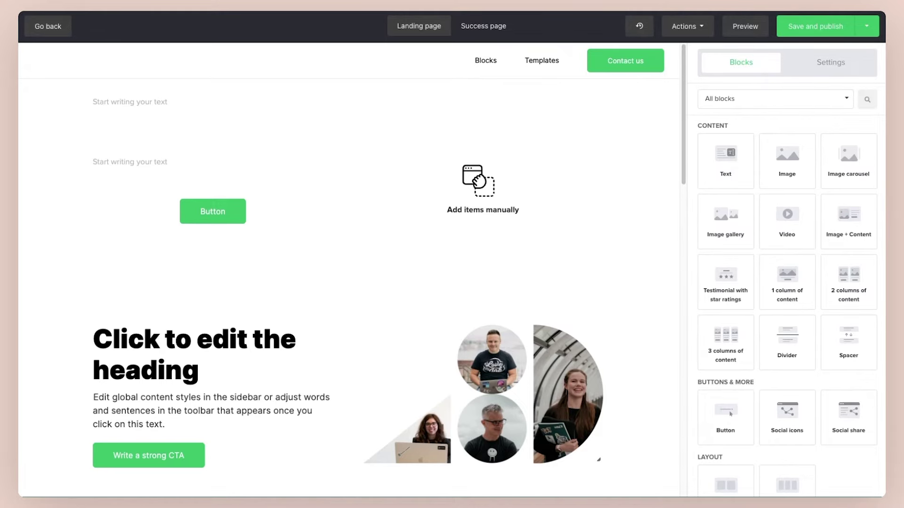
- Add a signup form block between the two-column block and the heading section
scroll(753, 244, "down", 5)
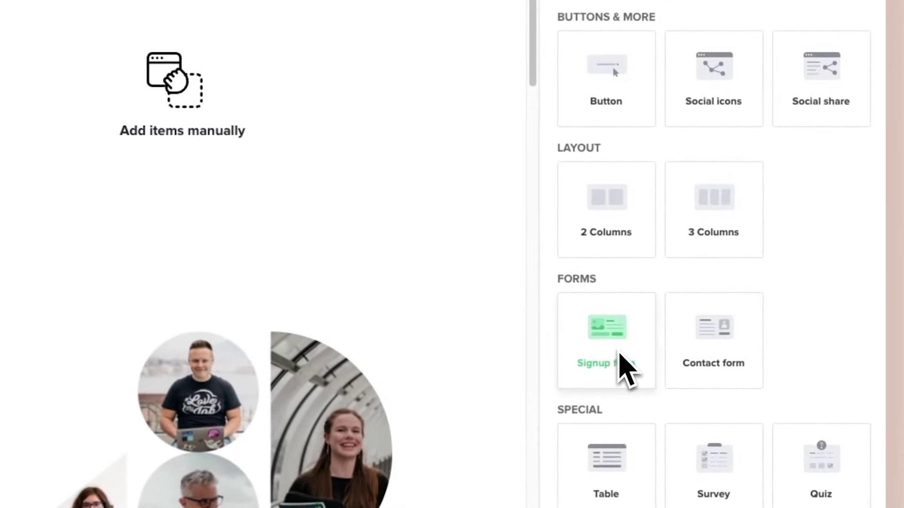
left_click_drag(627, 358, 0, 238)
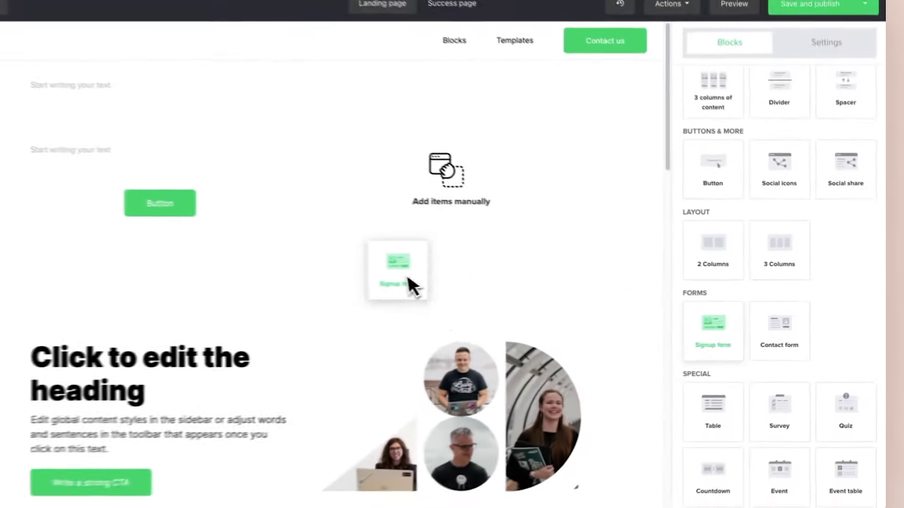
left_click_drag(366, 266, 366, 267)
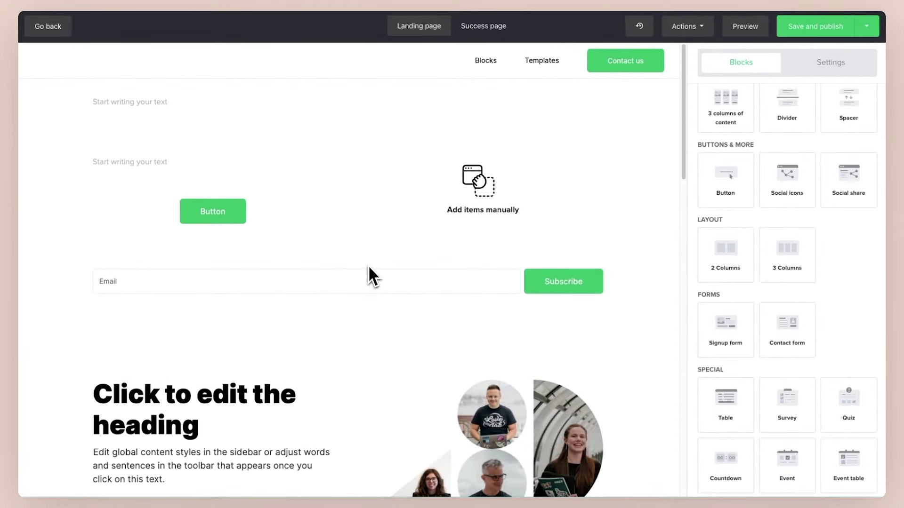
- Include media and text in the signup form, with the media positioned on the right
left_click(426, 271)
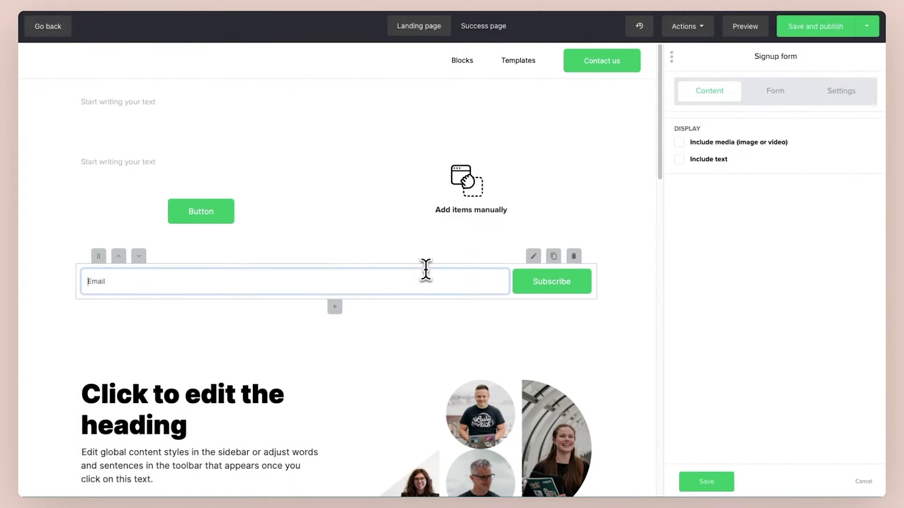
left_click(658, 145)
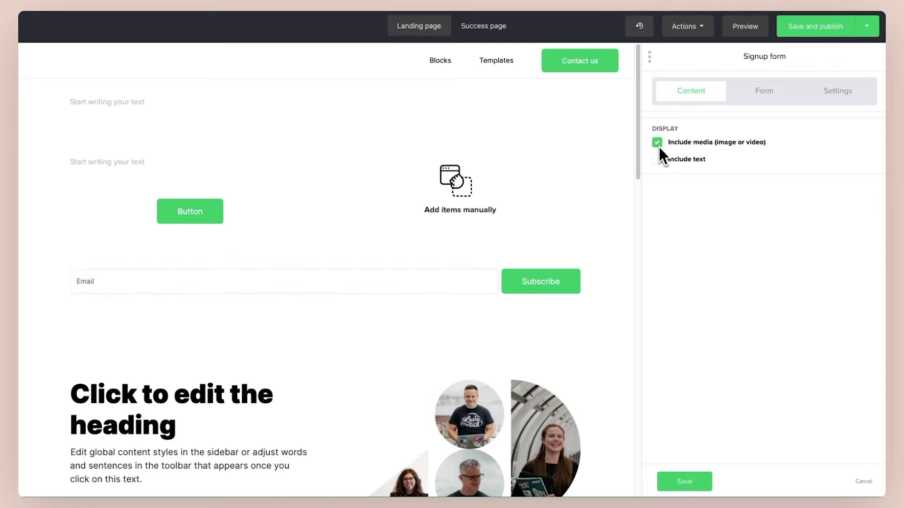
left_click(657, 159)
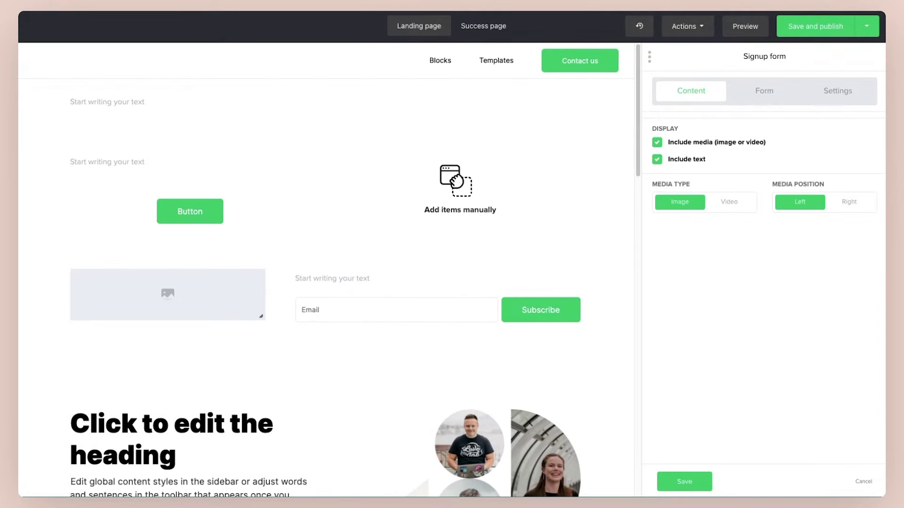
left_click(845, 206)
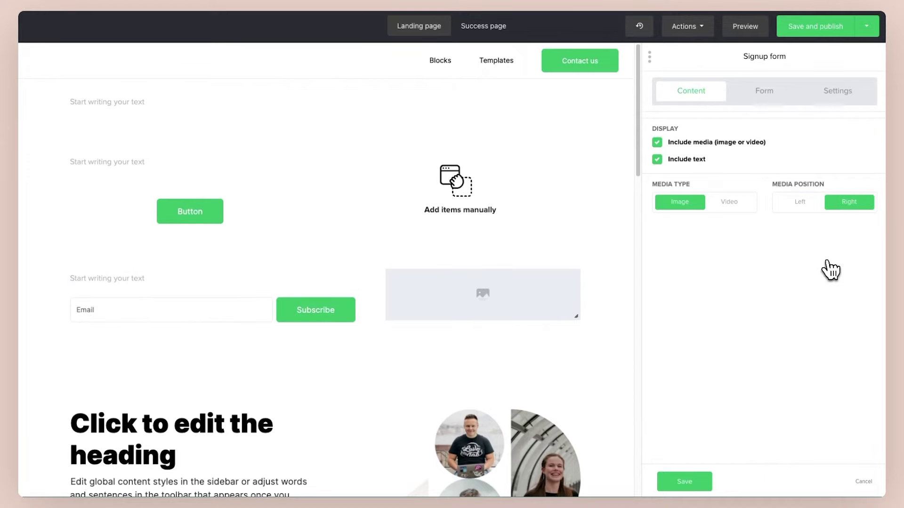
- Add a Name field to the signup form and place it above the Email field
left_click(763, 94)
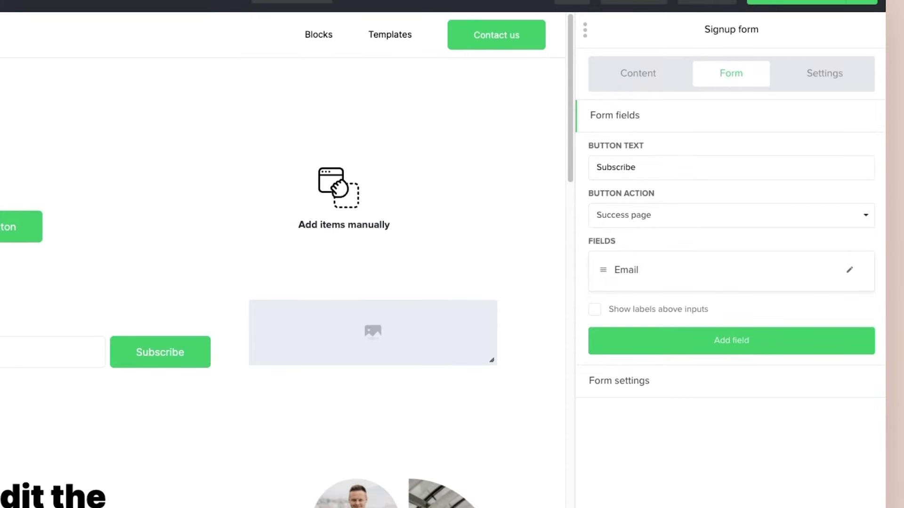
left_click(753, 341)
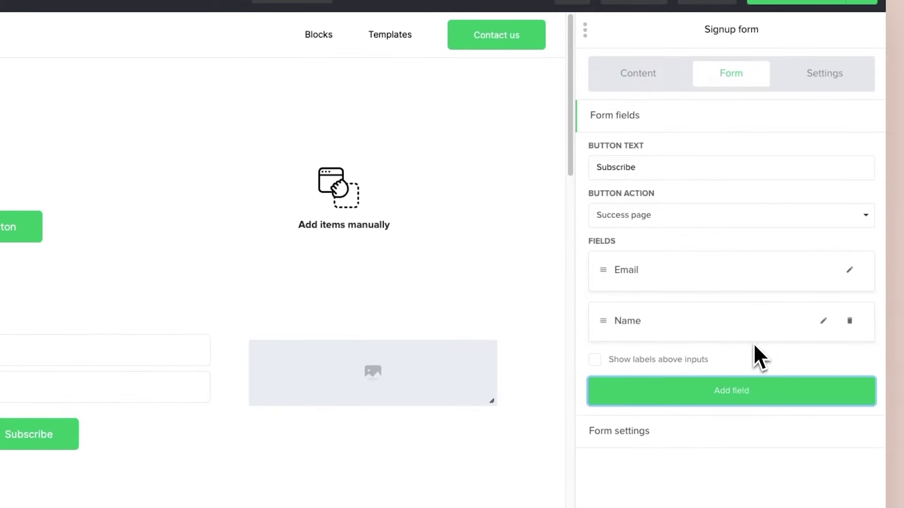
left_click_drag(599, 318, 601, 263)
- Set the Name field's label to "First name" and save the field changes
left_click(824, 270)
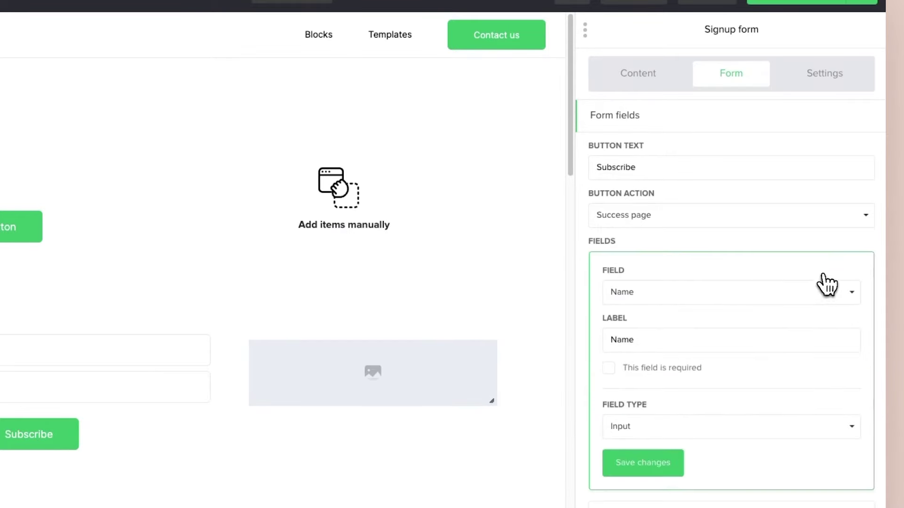
left_click_drag(706, 339, 583, 338)
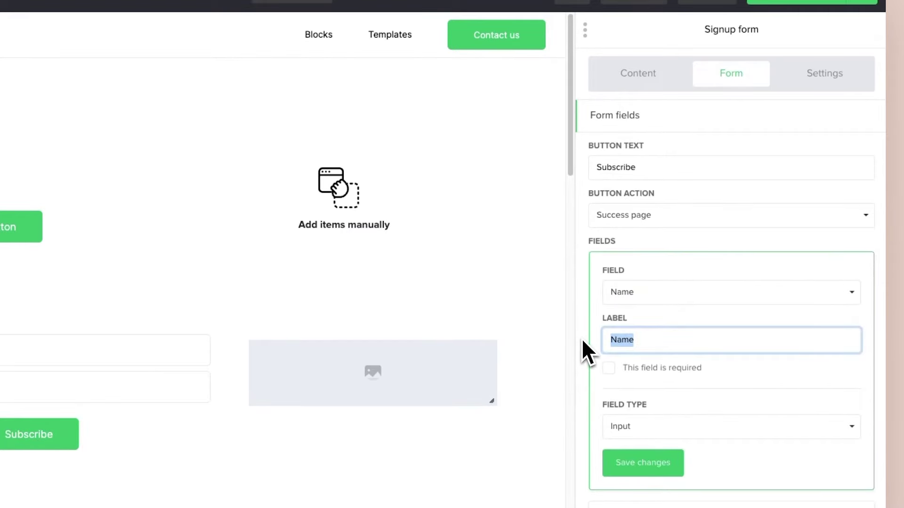
type("First name")
scroll(584, 357, "down", 1)
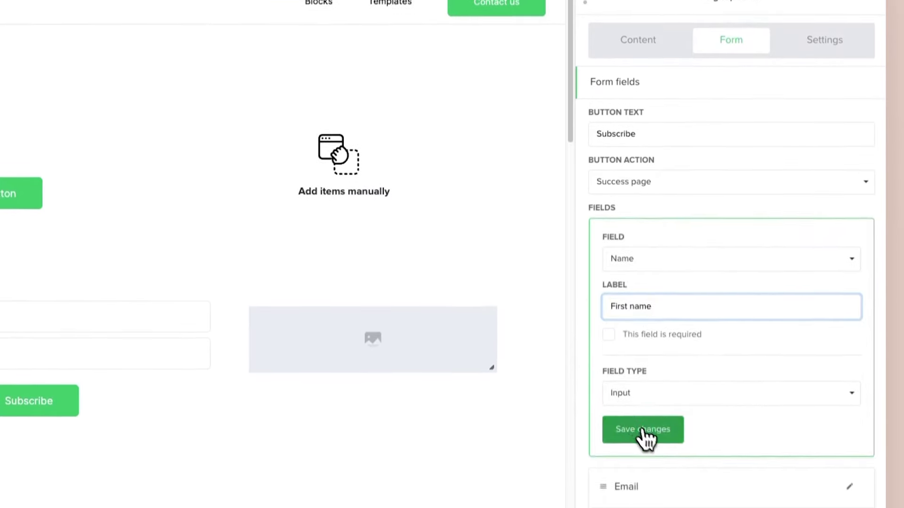
left_click(642, 432)
- Label the Email field "Email address" and set the signup form's button text to "Download it"
left_click(824, 280)
left_click(711, 300)
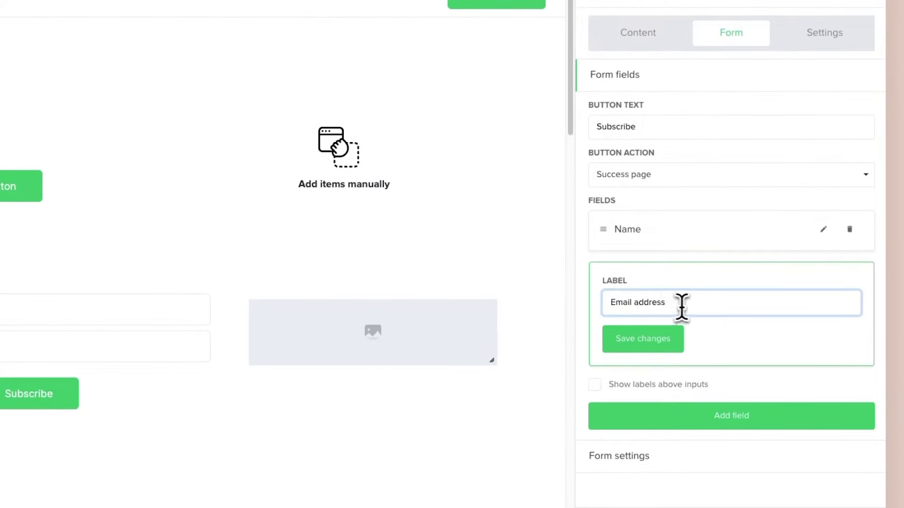
left_click(657, 346)
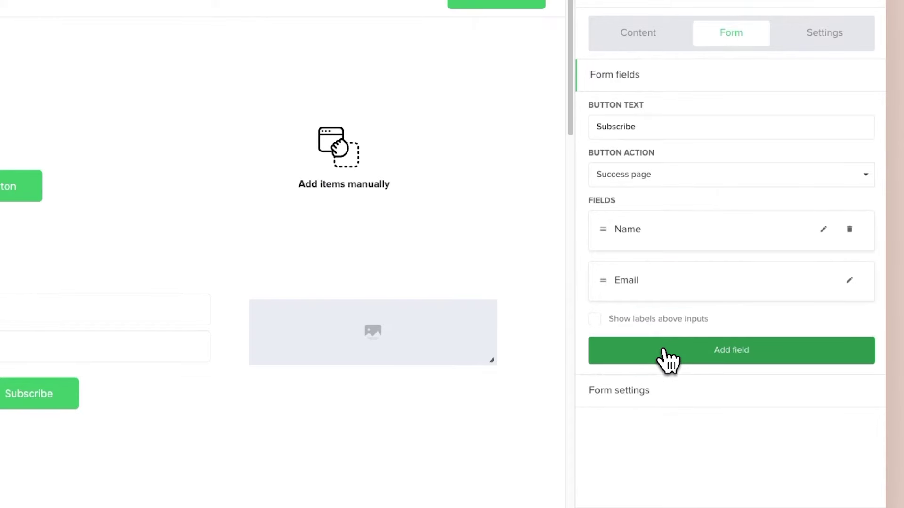
left_click_drag(644, 123, 592, 126)
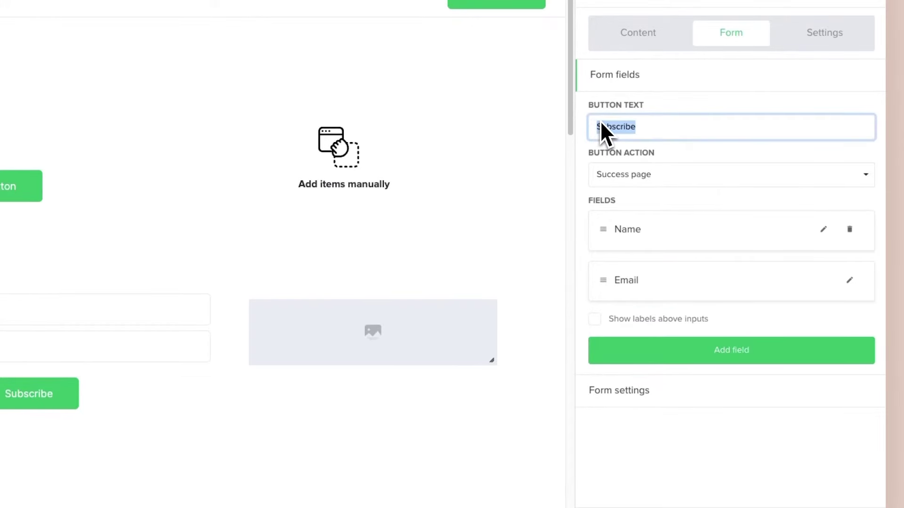
type("Download it")
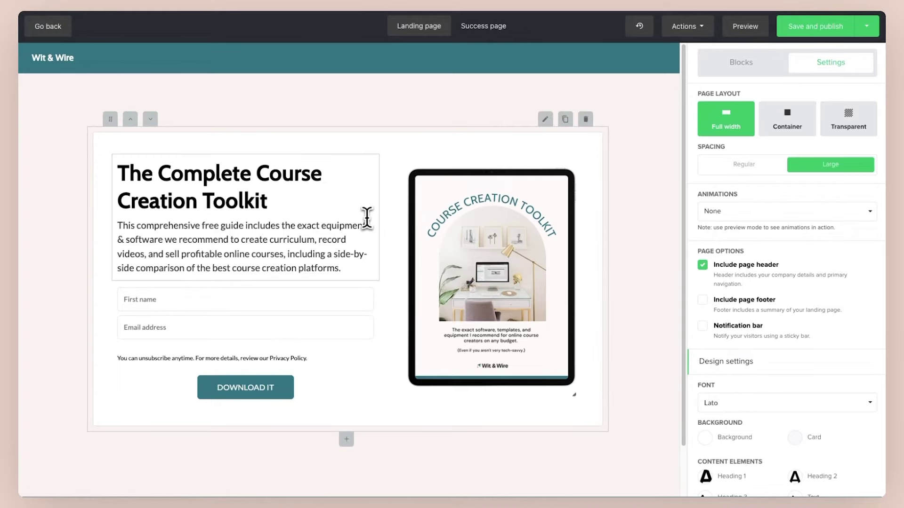
- Format the title "The Complete Course Creation Toolkit" in the signup form block as Heading 1
left_click(382, 218)
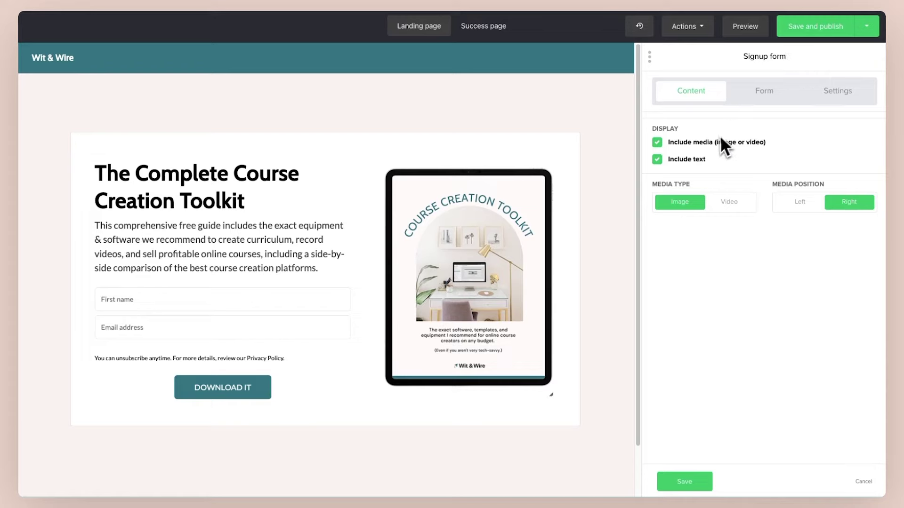
left_click(284, 240)
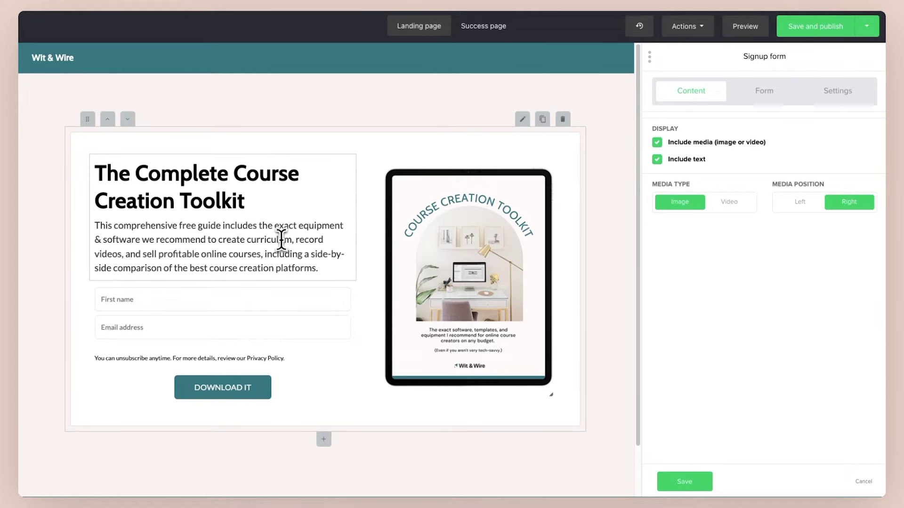
left_click_drag(257, 214, 103, 172)
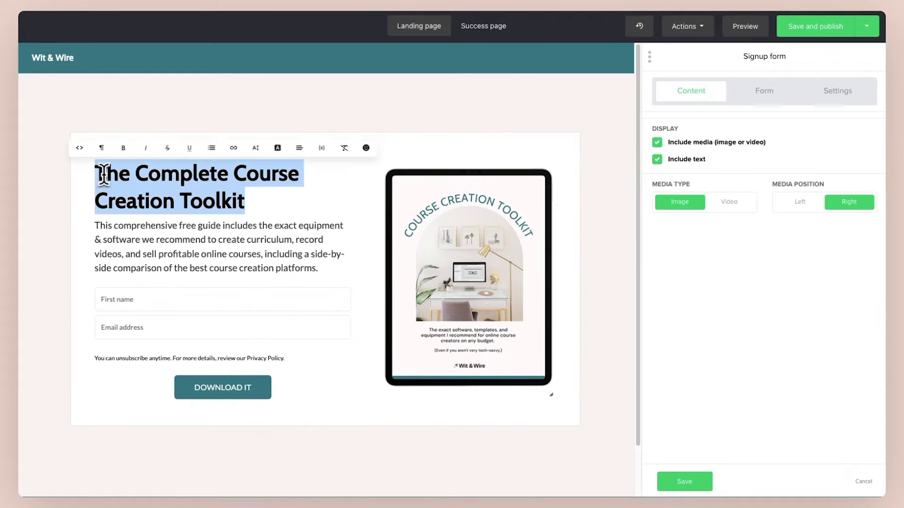
left_click(102, 147)
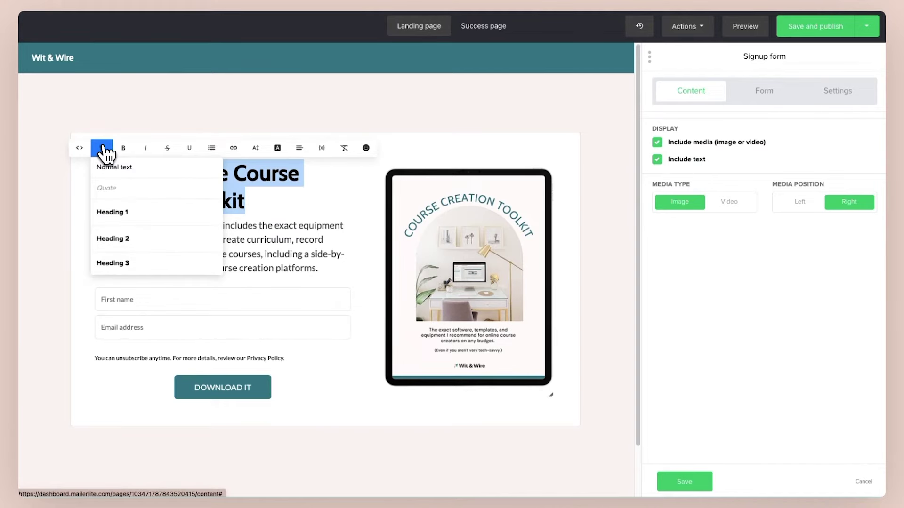
left_click(124, 214)
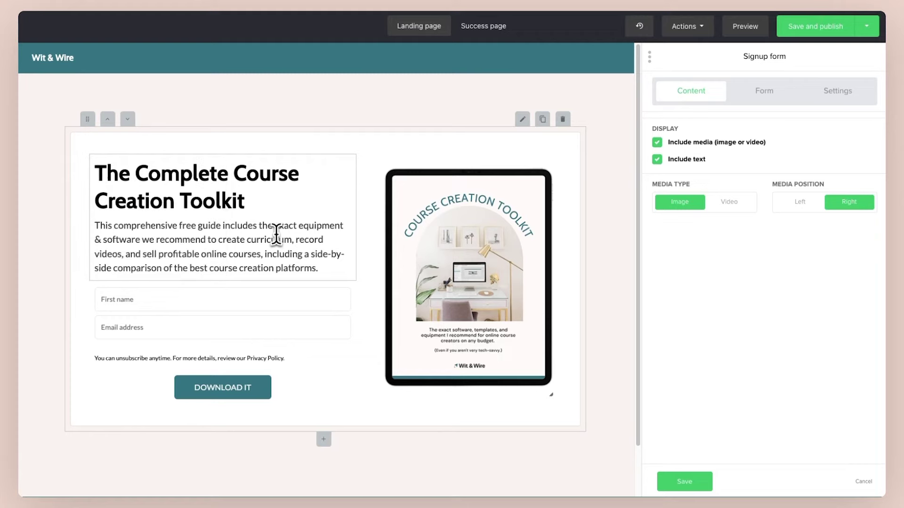
- Check the signup form block's form fields and its spacing, card, alignment and style settings, saving the block
left_click(759, 97)
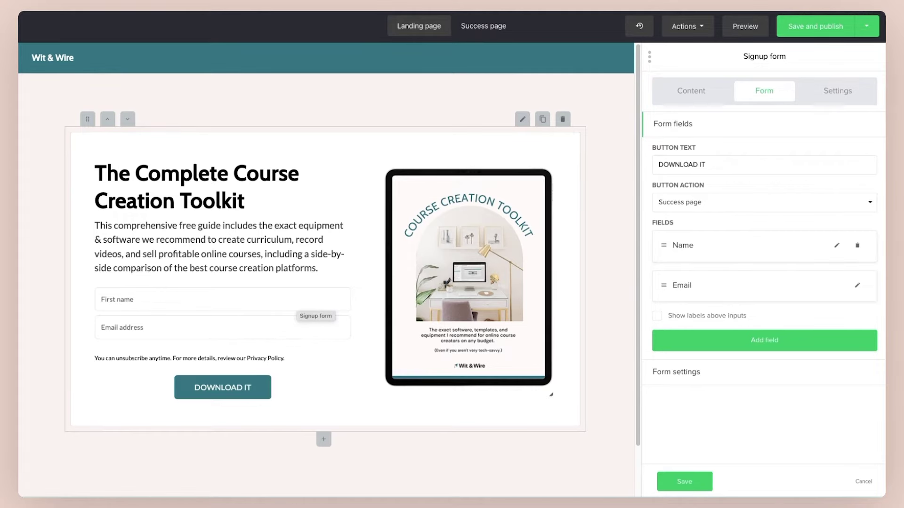
left_click(707, 480)
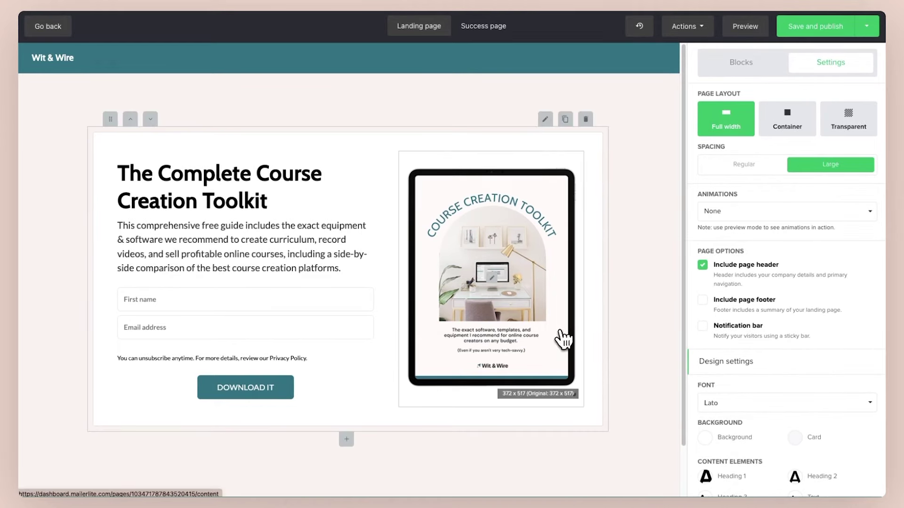
left_click(392, 321)
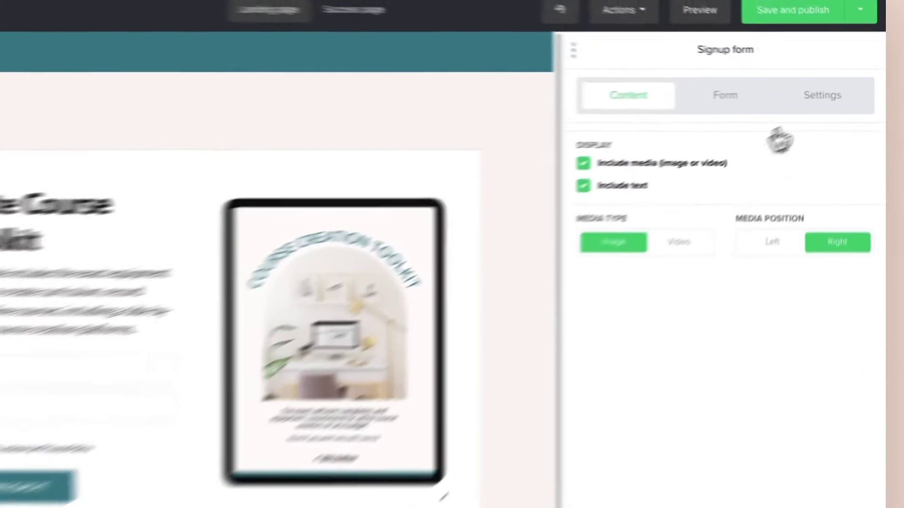
left_click(838, 90)
scroll(799, 183, "down", 1)
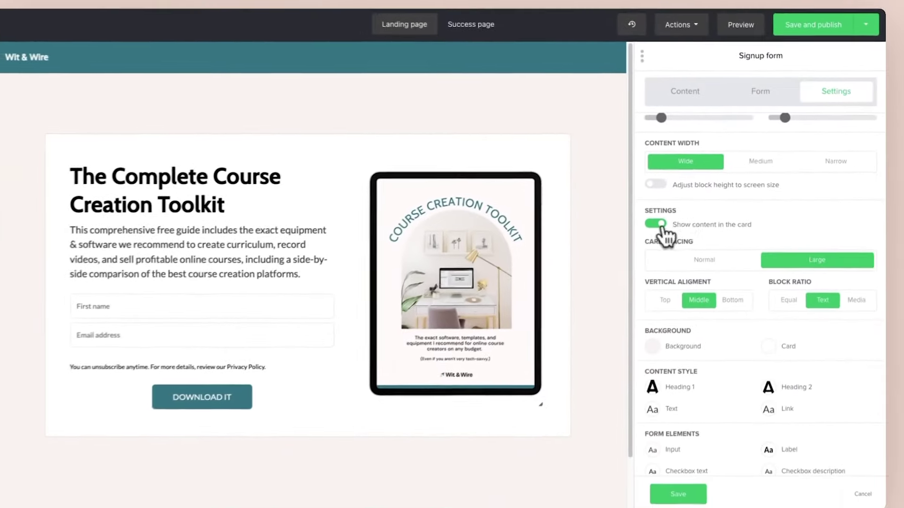
scroll(678, 296, "down", 4)
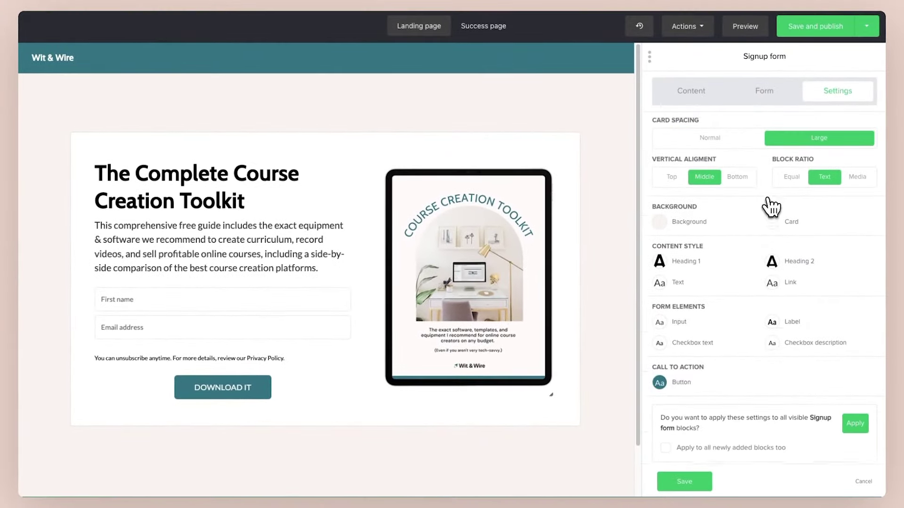
scroll(771, 207, "up", 3)
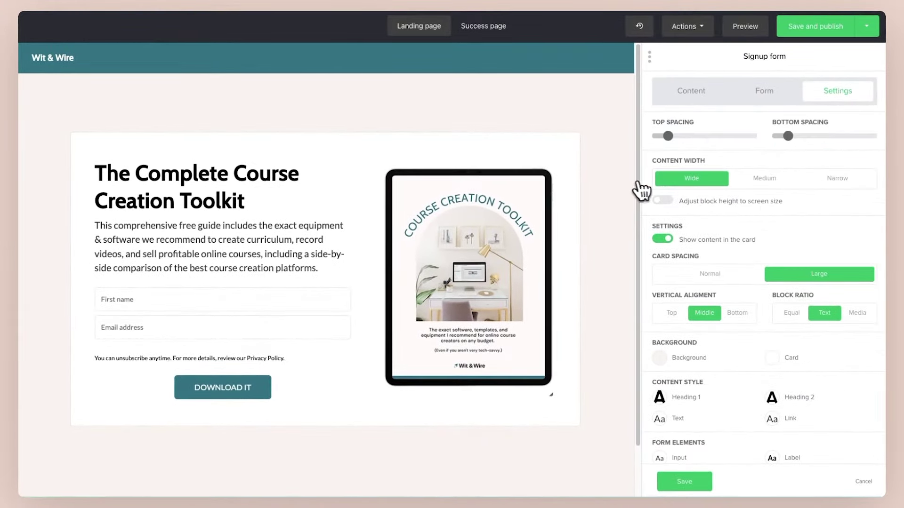
left_click(680, 482)
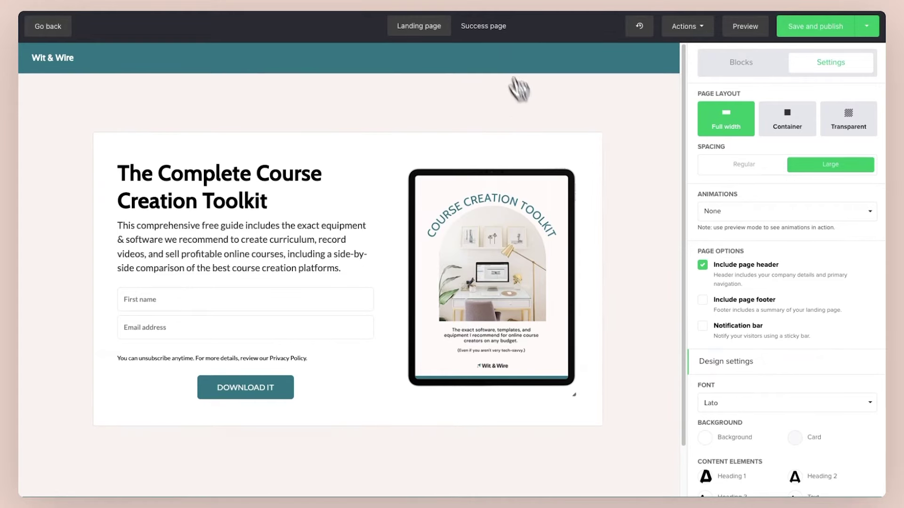
- Check the success page and publish the Course Creation Toolkit landing page, keeping its existing page settings
left_click(484, 26)
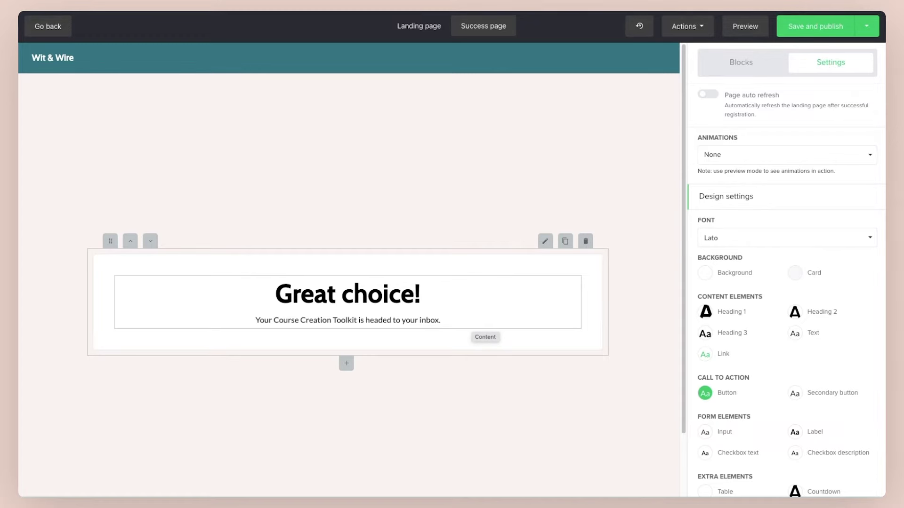
left_click(829, 29)
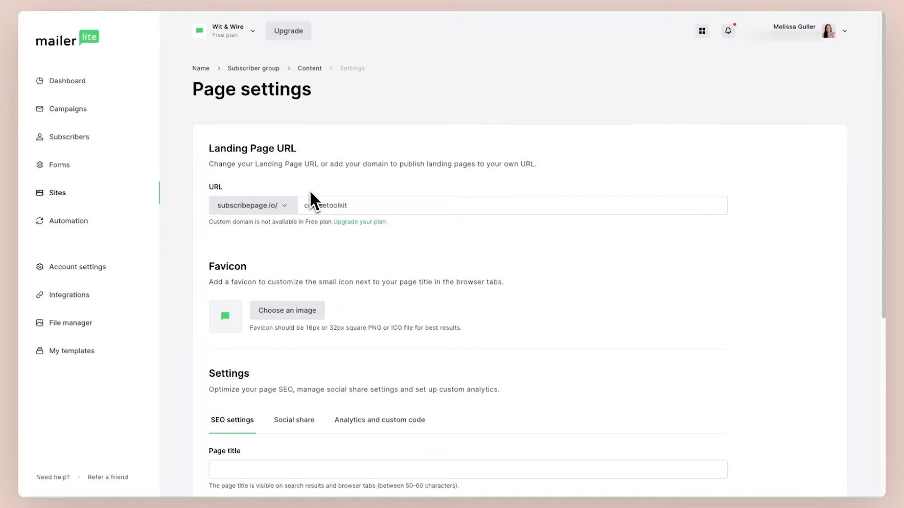
scroll(309, 190, "down", 3)
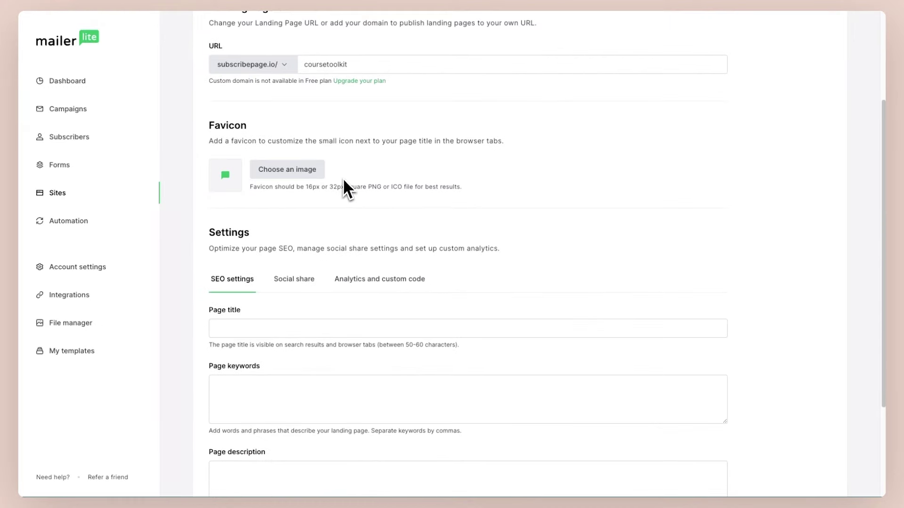
scroll(343, 178, "down", 3)
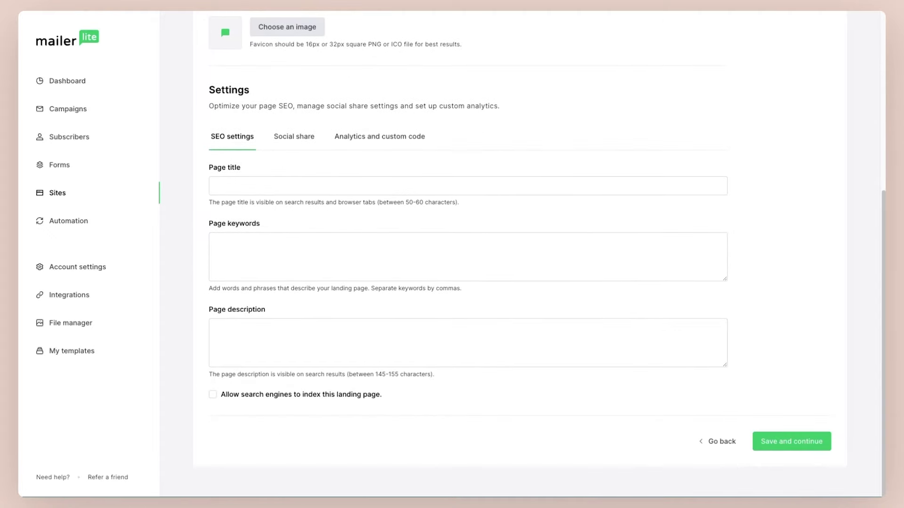
left_click(792, 449)
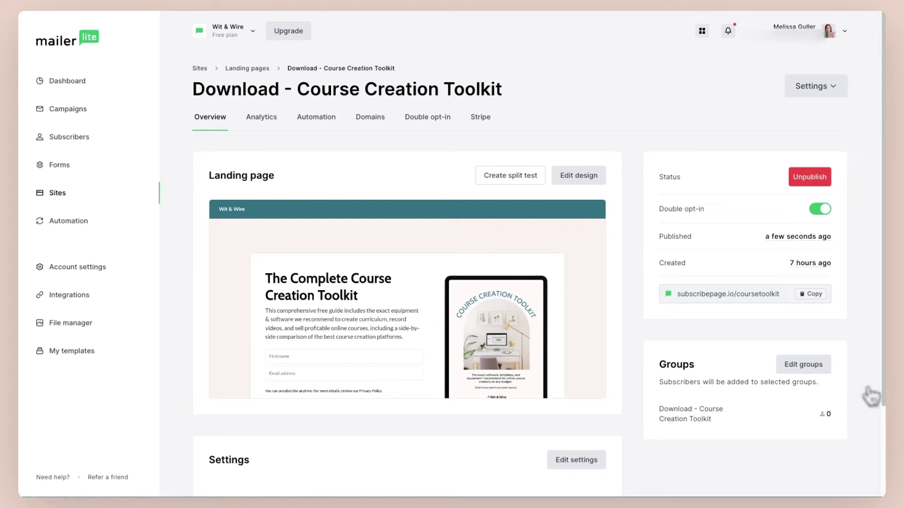
- Open the Course Creation Toolkit landing page's overview from the list of sites and check its automation section
left_click(79, 198)
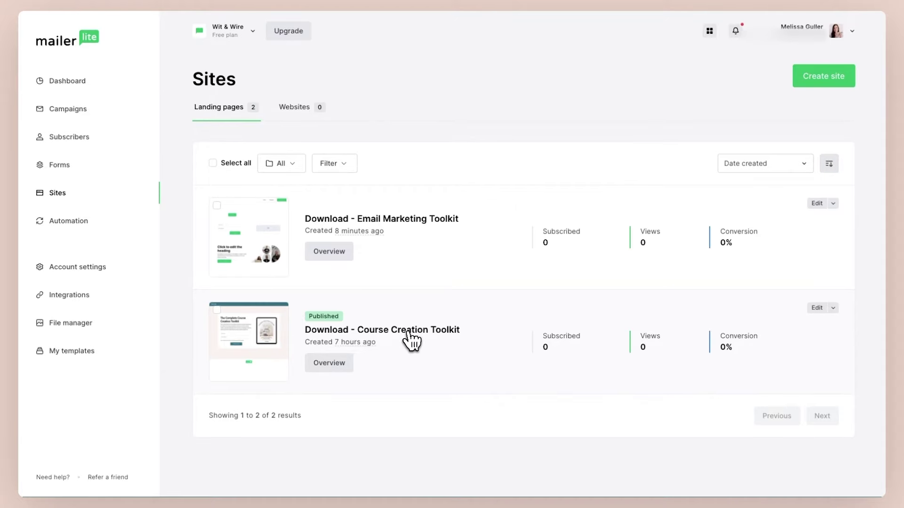
left_click(346, 362)
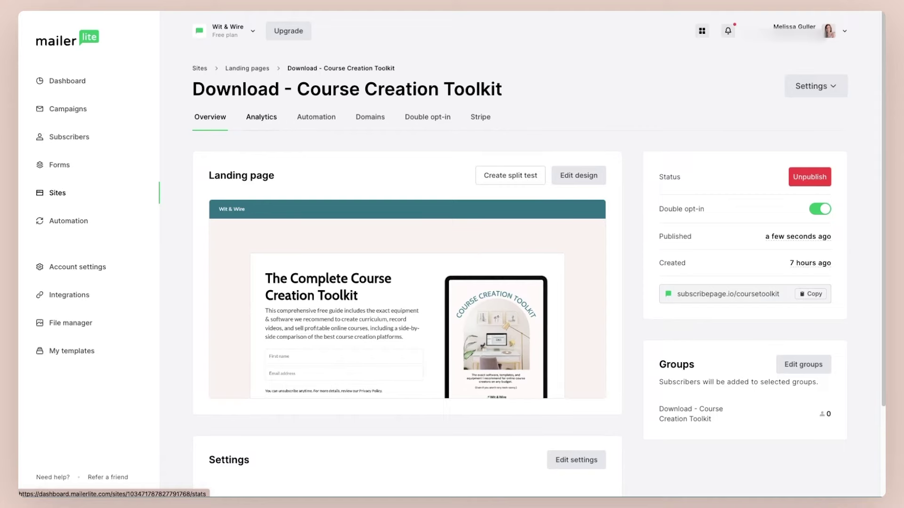
left_click(316, 125)
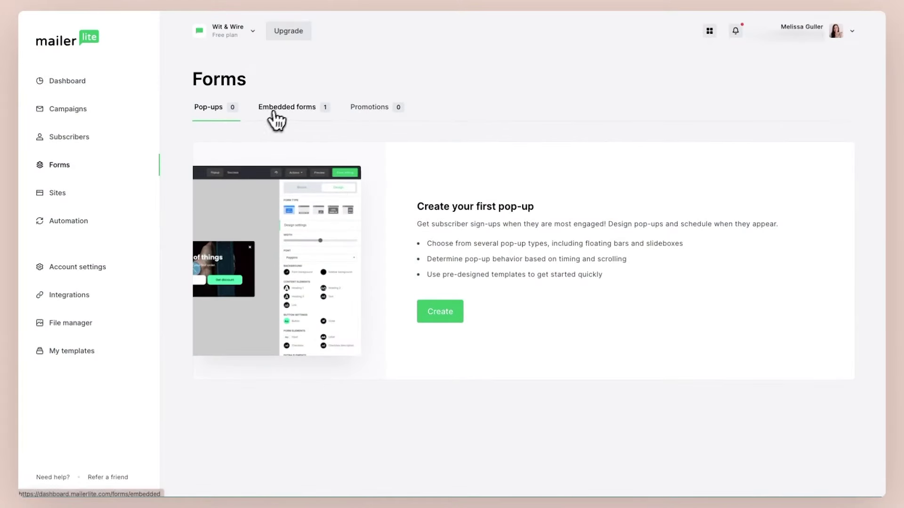
- Remove the title and description block from the embedded Newsletter form, finish editing, and go to the form's HTML embed code
left_click(278, 113)
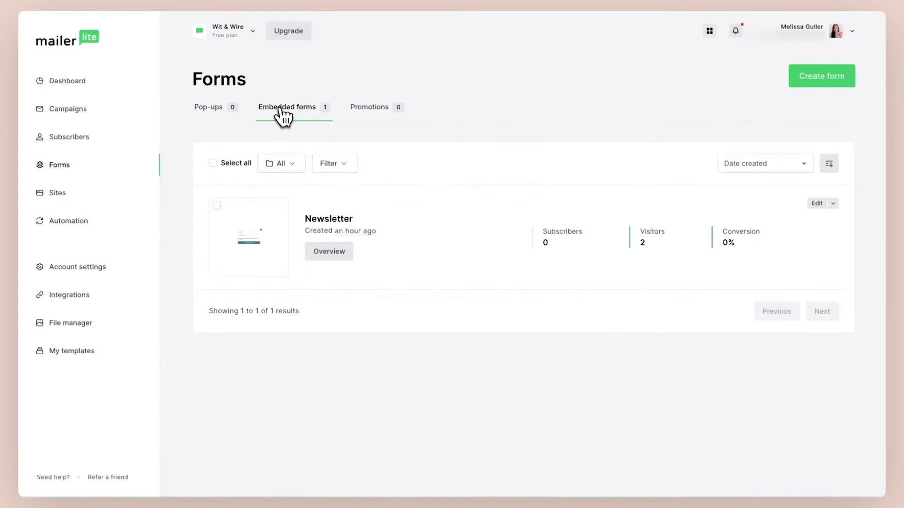
left_click(817, 207)
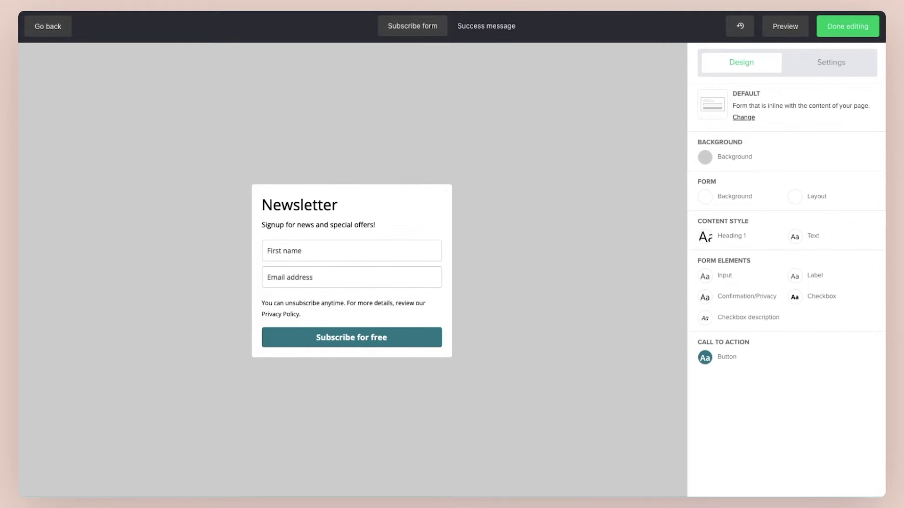
mouse_move(416, 213)
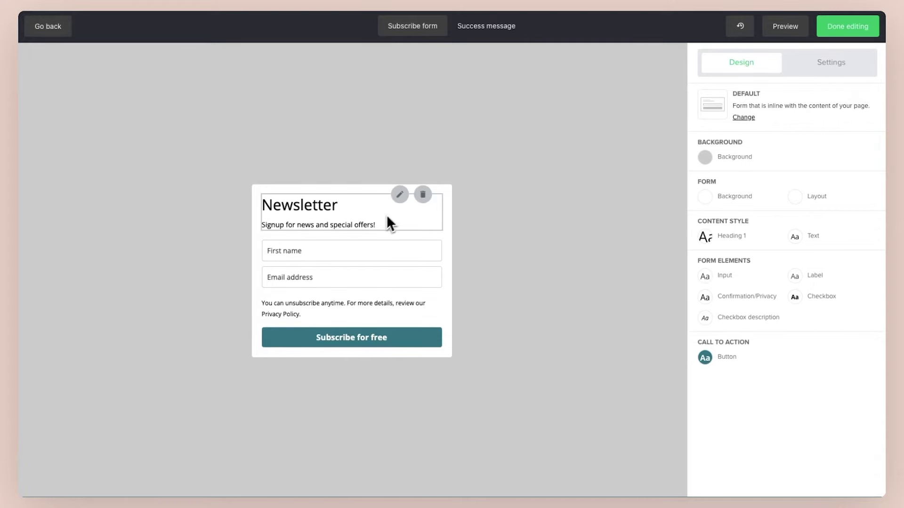
left_click(421, 196)
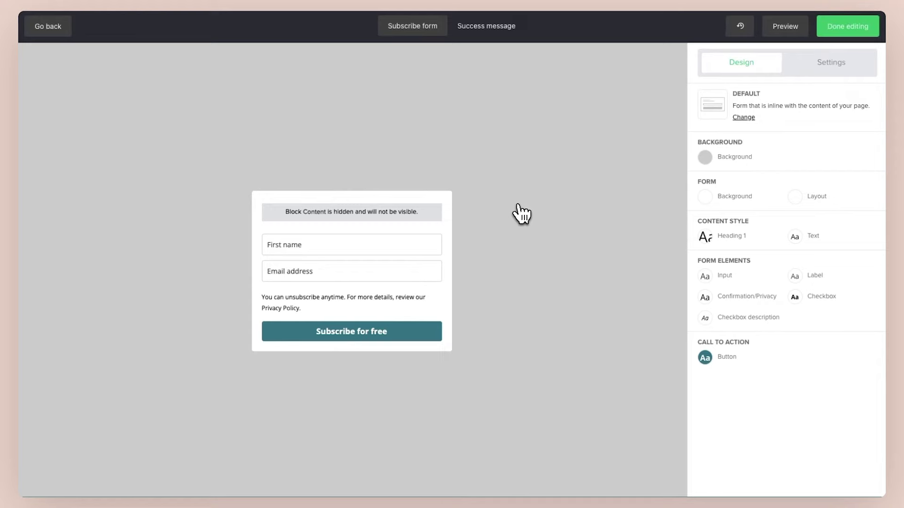
left_click(832, 41)
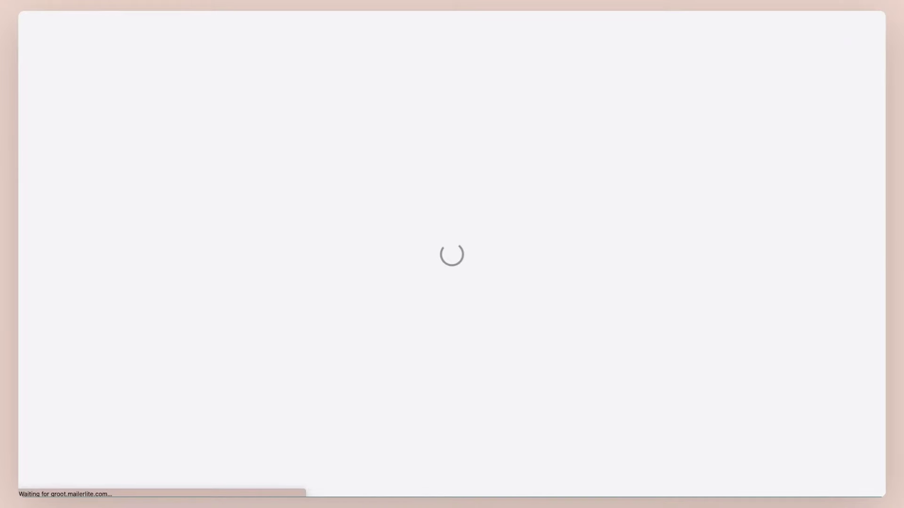
scroll(656, 232, "down", 6)
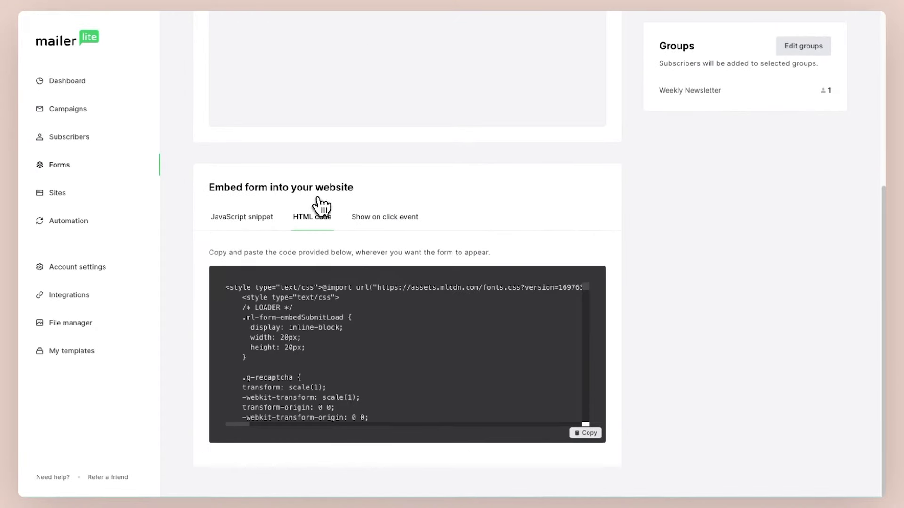
- Copy the Newsletter form's HTML code, switch to the website builder, and paste it into a new embed element placed below the hero text
left_click(584, 433)
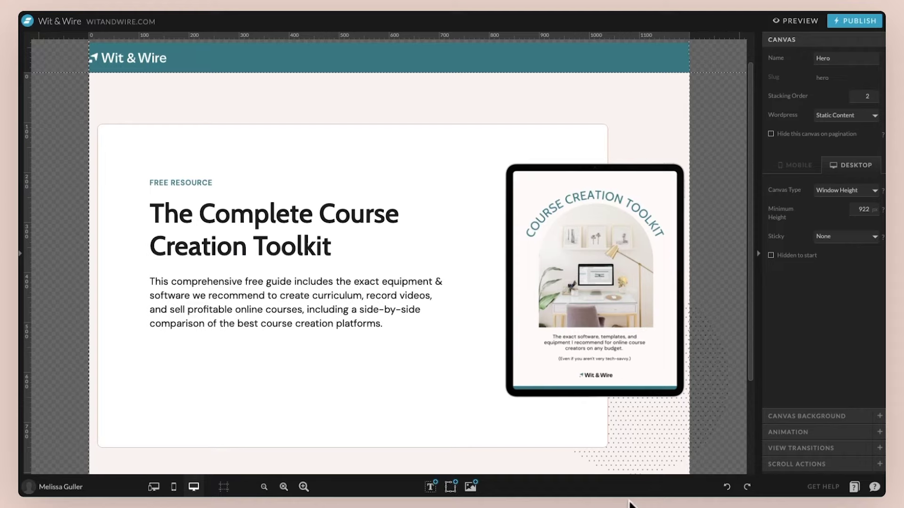
mouse_move(451, 488)
left_click(450, 428)
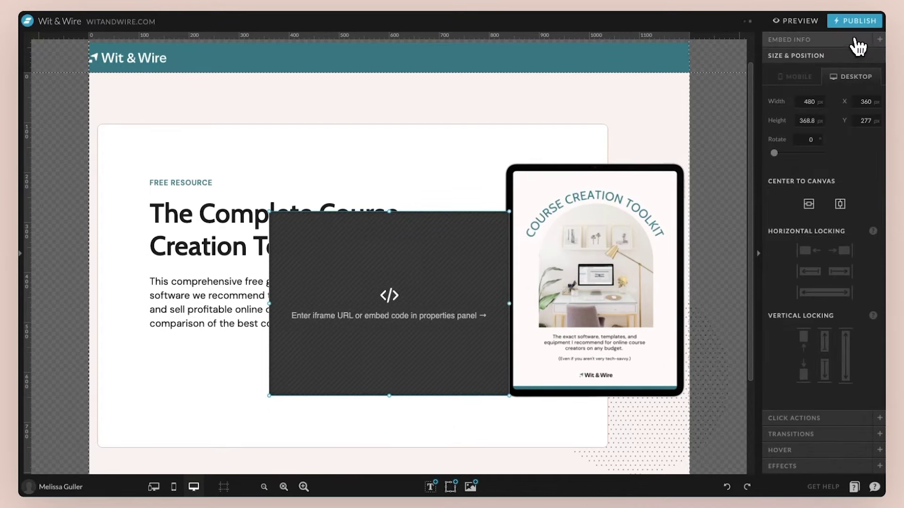
left_click(856, 40)
left_click(827, 104)
key("super+v")
left_click(579, 233)
left_click_drag(438, 292, 296, 397)
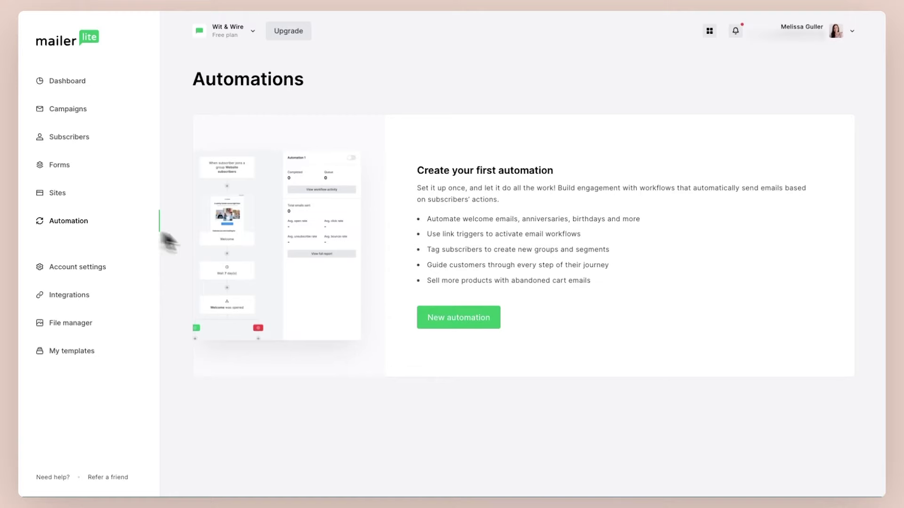
- Browse the automation templates and create a new automation from scratch named "Download - Course Creation Toolkit"
left_click(459, 320)
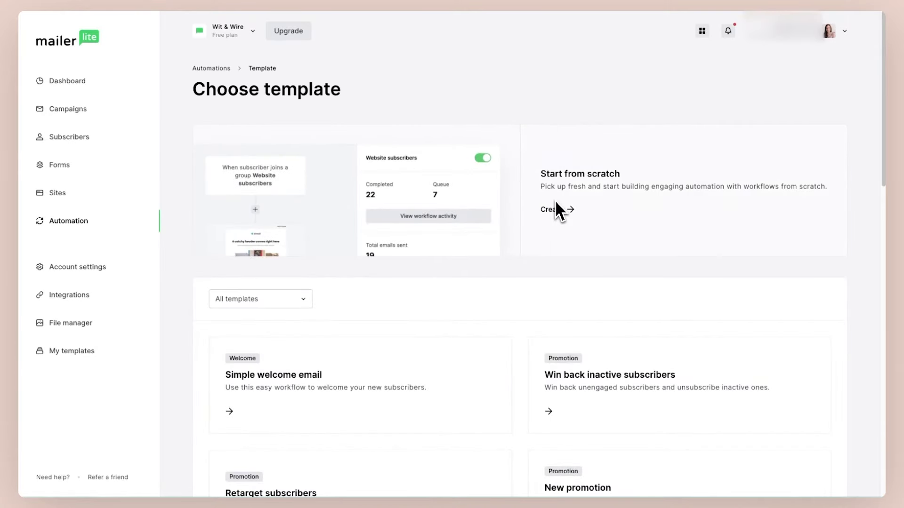
scroll(532, 295, "down", 7)
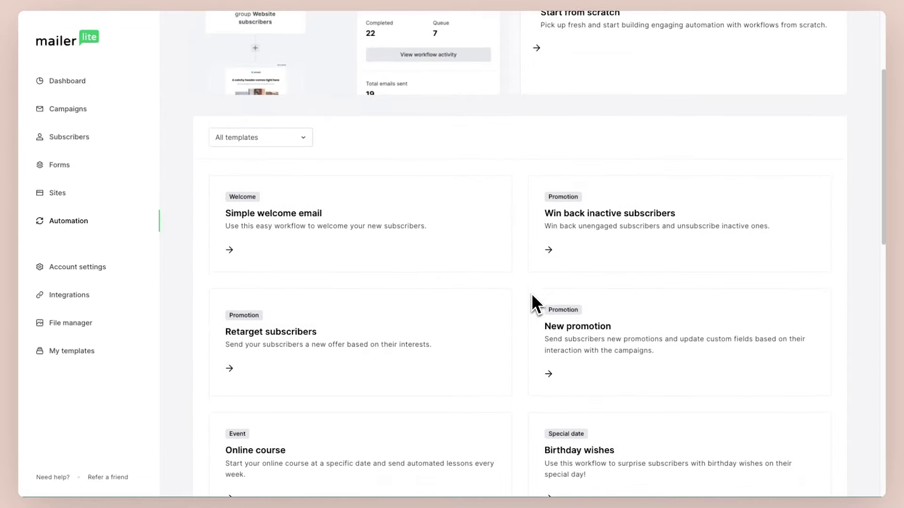
scroll(531, 293, "down", 4)
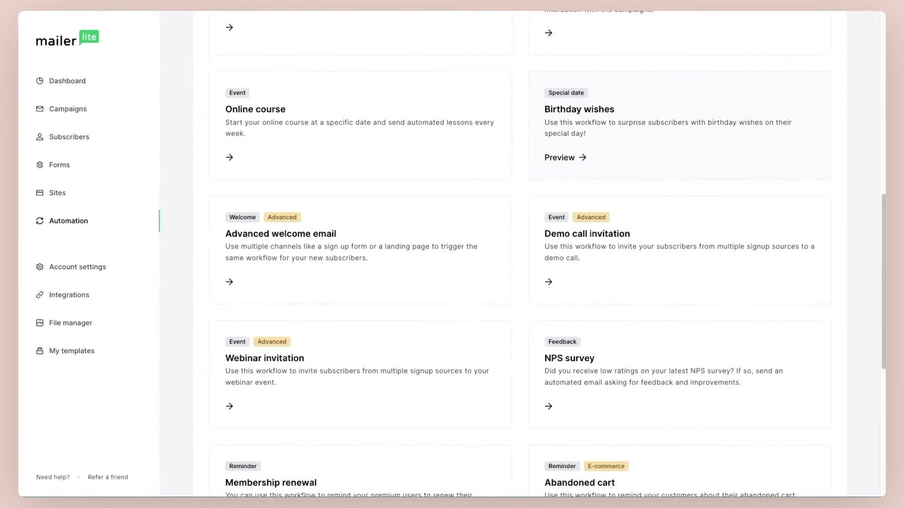
scroll(533, 303, "down", 4)
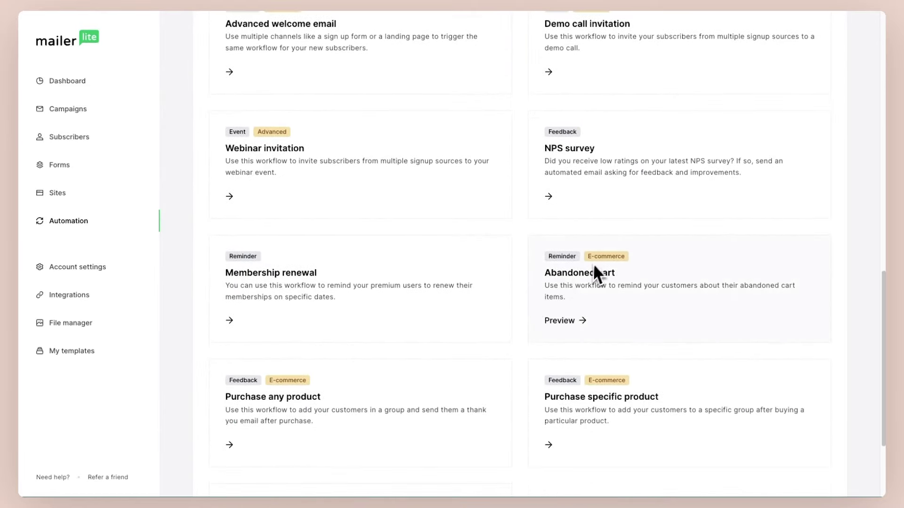
scroll(517, 264, "up", 7)
scroll(512, 258, "up", 9)
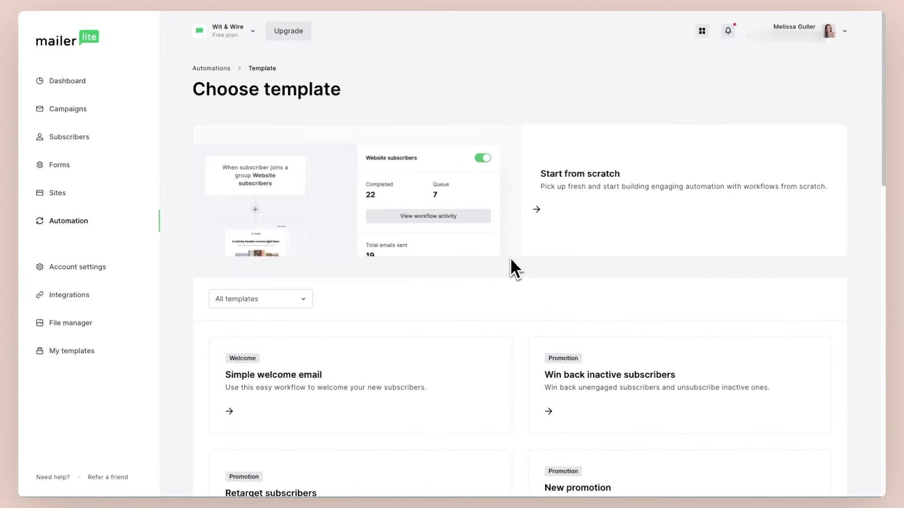
left_click(557, 210)
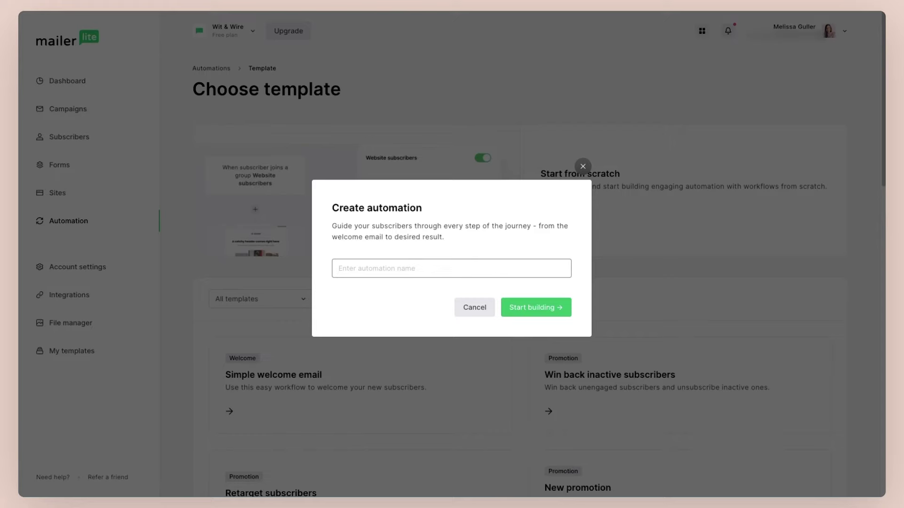
type("Download - Course Creation Toolkit")
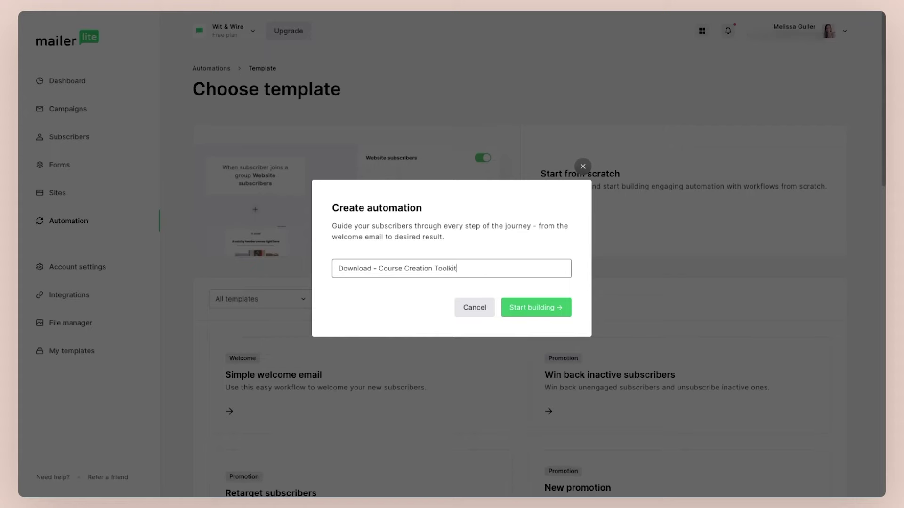
left_click(560, 309)
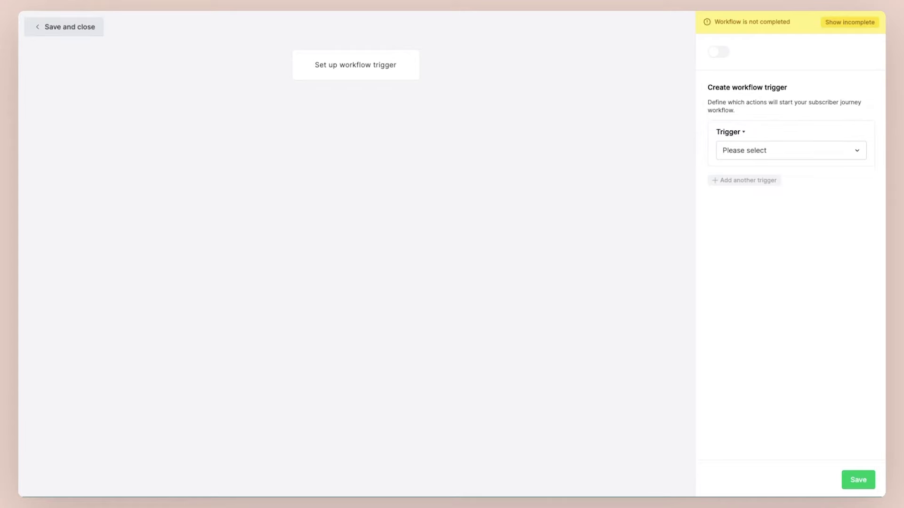
- Set the workflow trigger to completion of the "Download - Course Creation Toolkit" form, allow subscribers to repeat the workflow, and save it
left_click(858, 154)
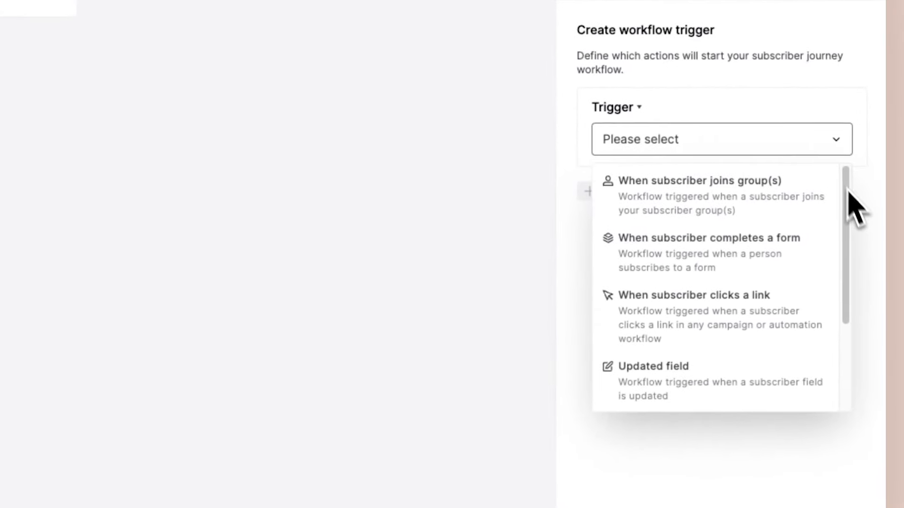
left_click_drag(853, 214, 833, 138)
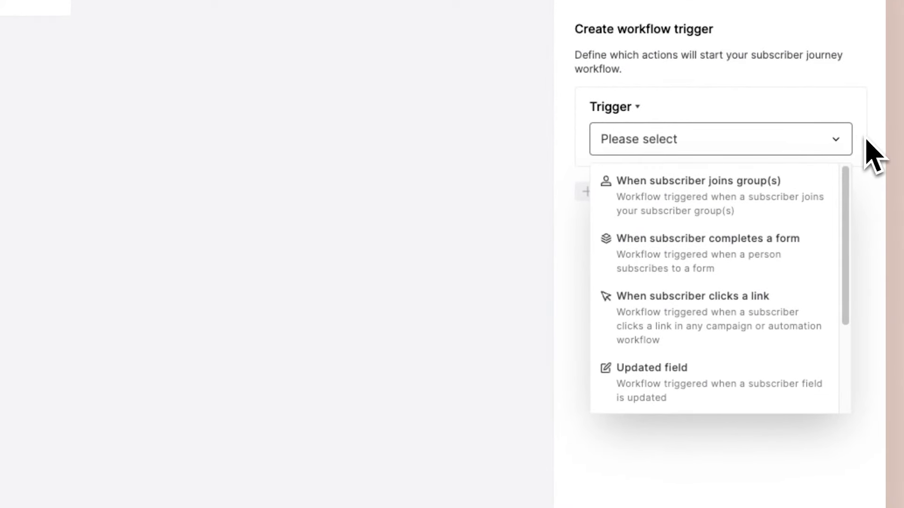
left_click(796, 247)
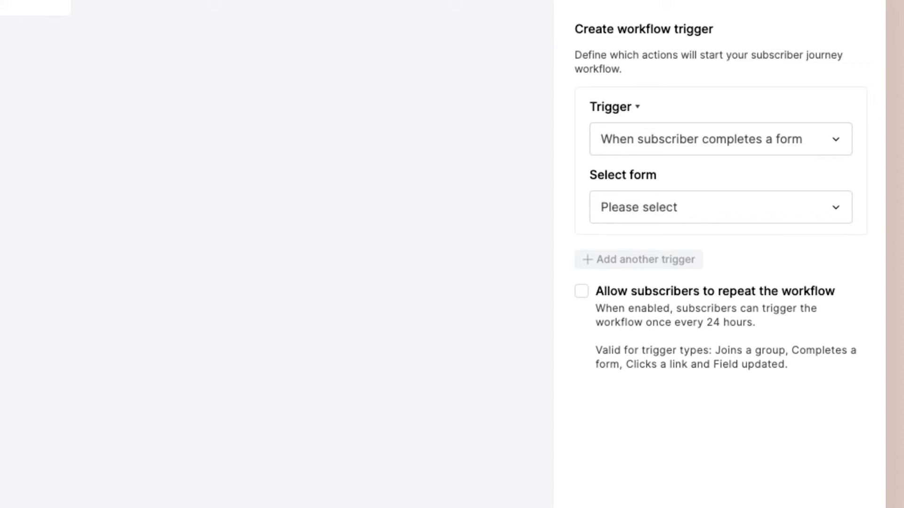
left_click(808, 216)
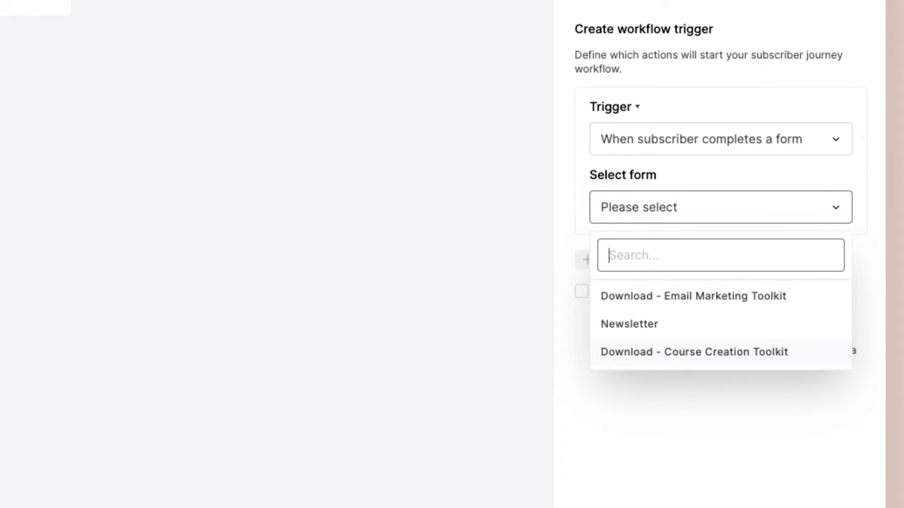
left_click(720, 352)
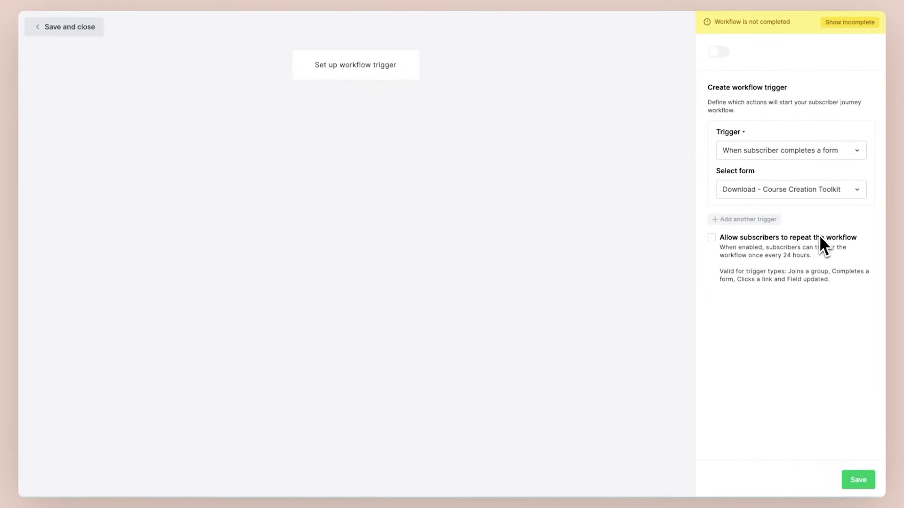
left_click(711, 238)
left_click(868, 487)
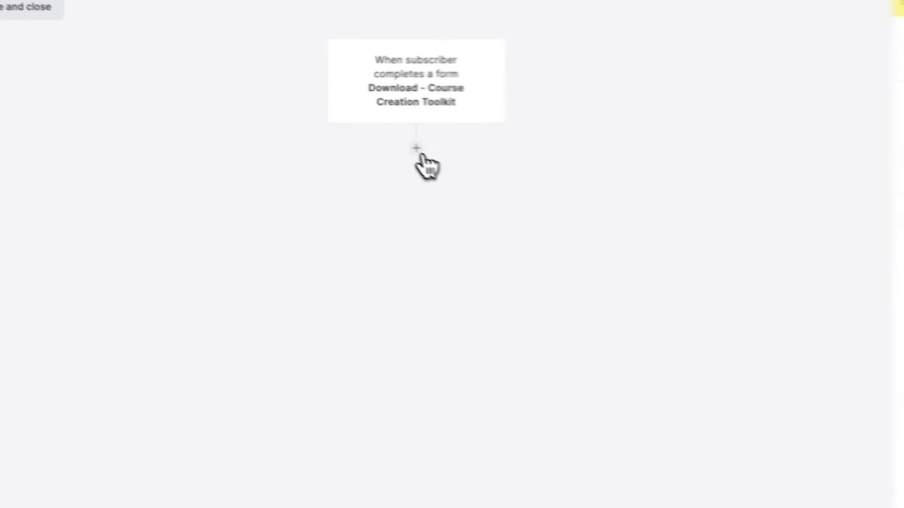
- Add an email below the trigger, named "Deliver Freebie" with the subject "Your Course Creation Toolkit"
left_click(356, 128)
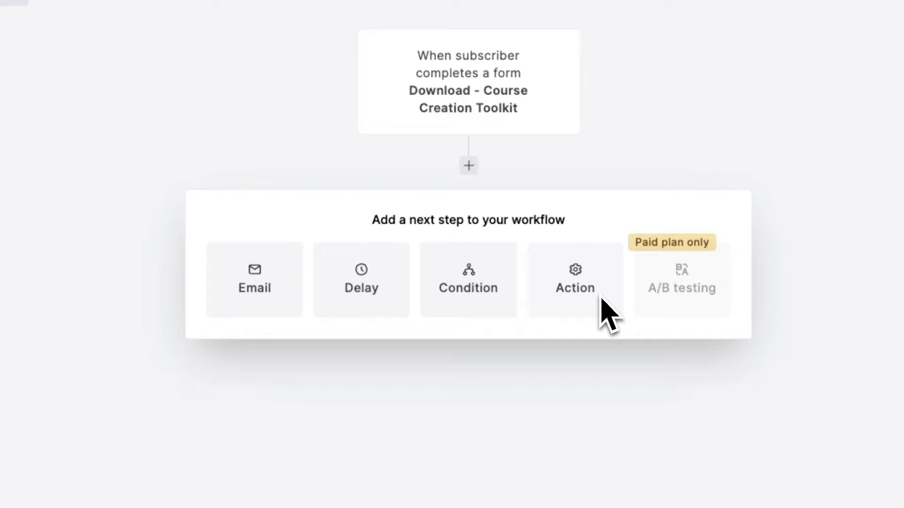
left_click(283, 287)
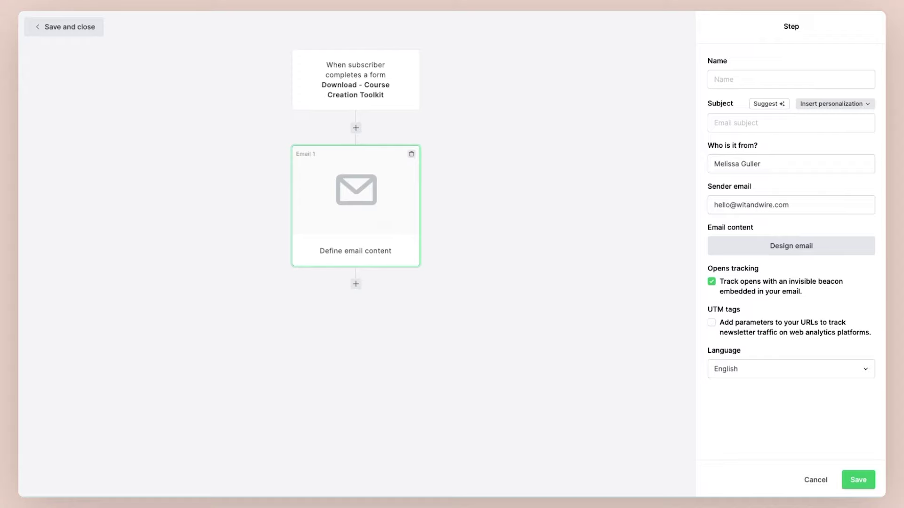
left_click(751, 83)
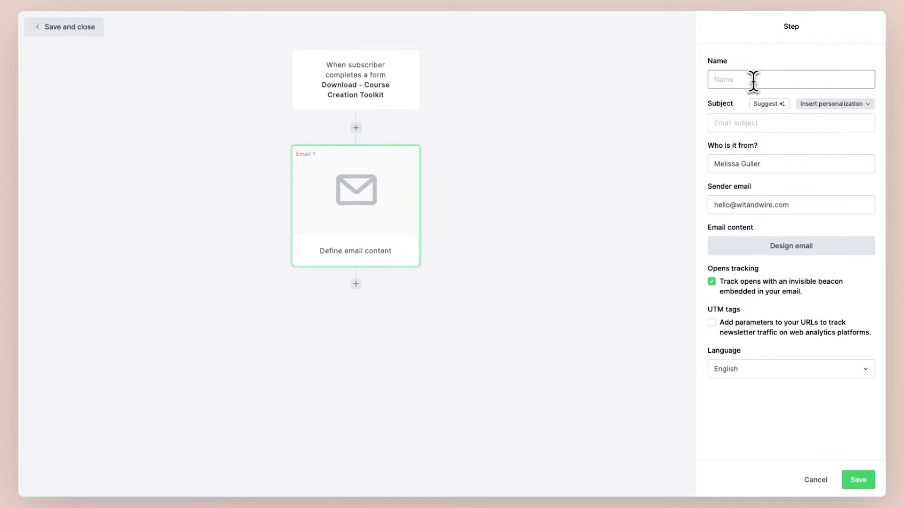
type("Deliver ")
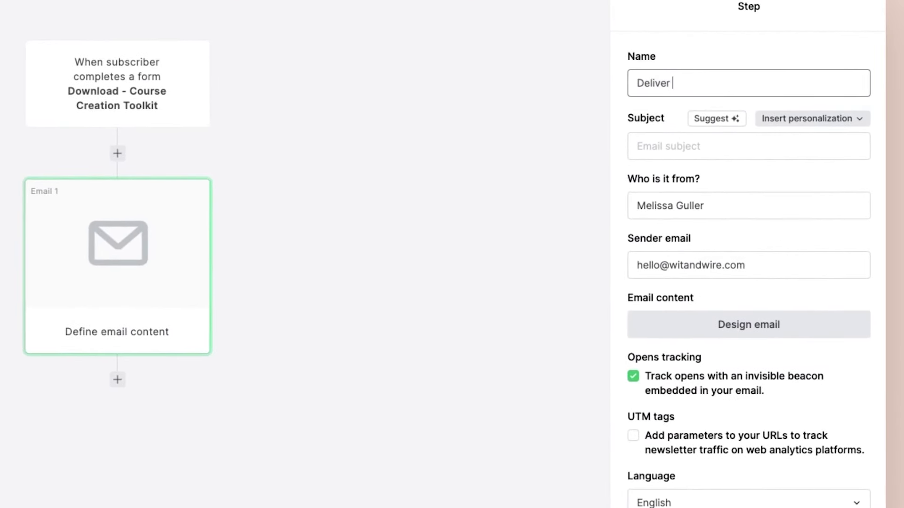
type("Freebie")
left_click(700, 146)
type("D")
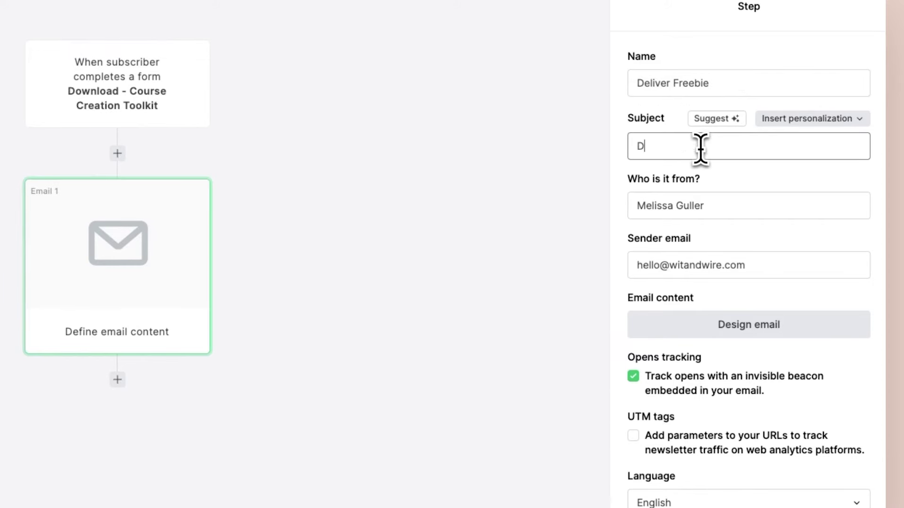
key("BackSpace")
type("Your Course Creation Toolkit")
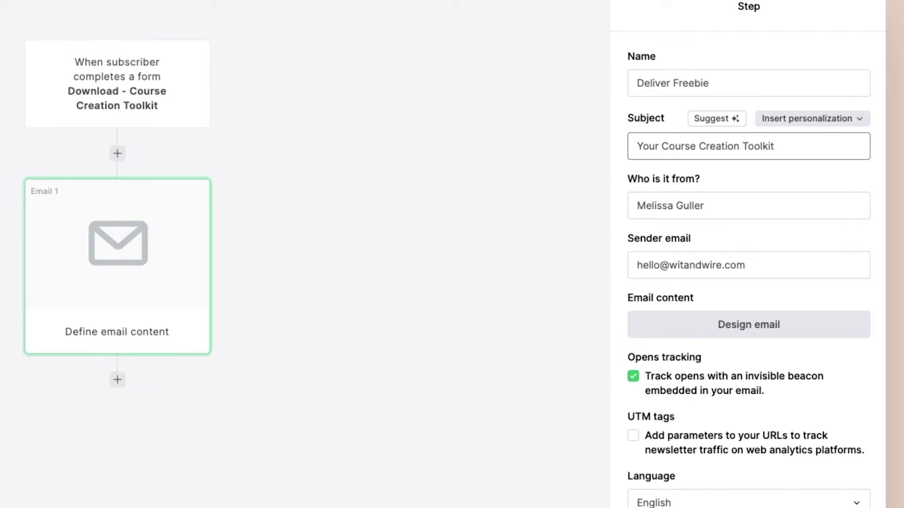
- Design the email in the rich-text editor, starting with the lines "Hey there," and "Here's your freebie:"
left_click(752, 326)
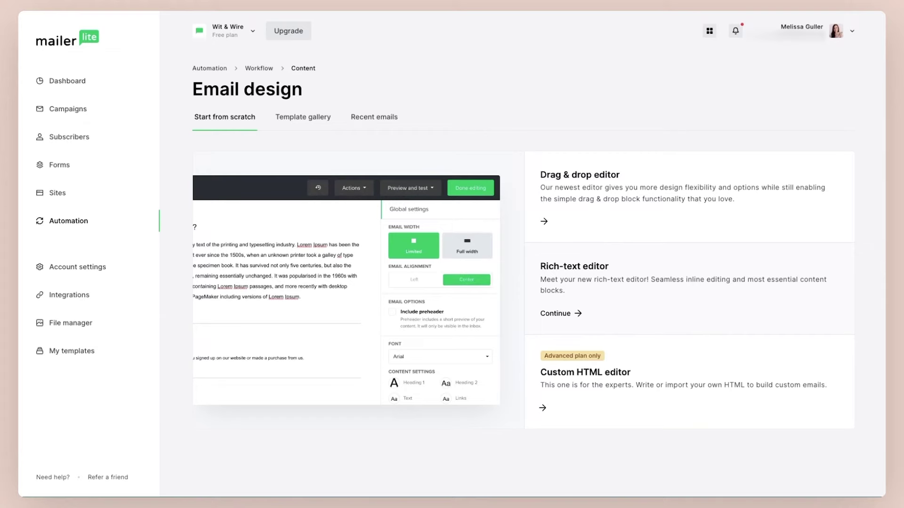
left_click(778, 271)
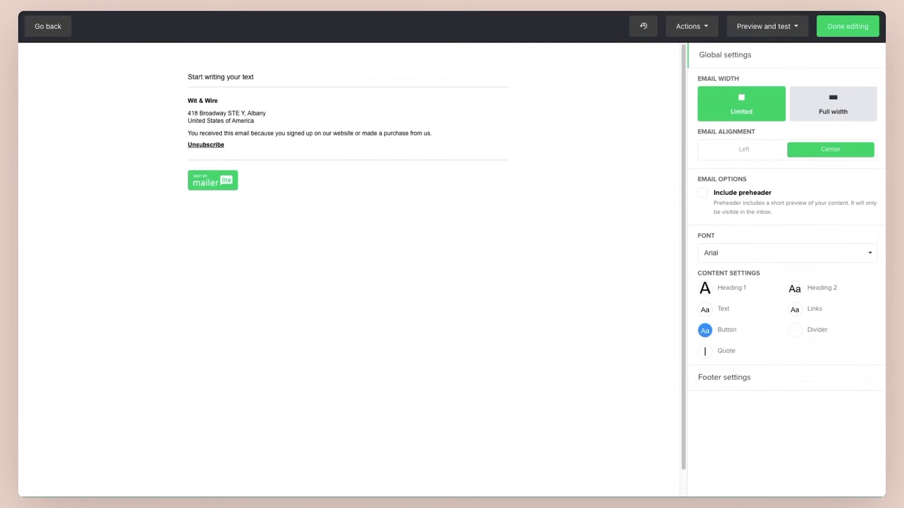
type("Hey there,")
key("Return")
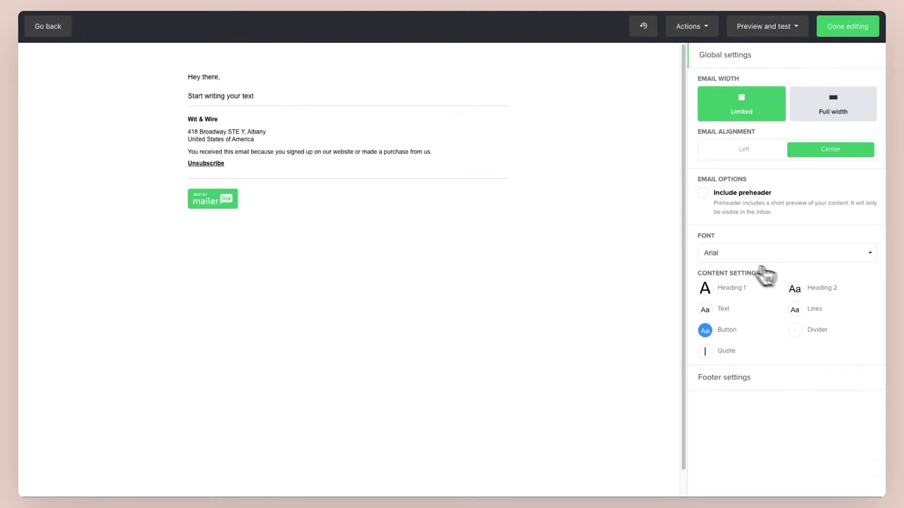
triple_click(305, 99)
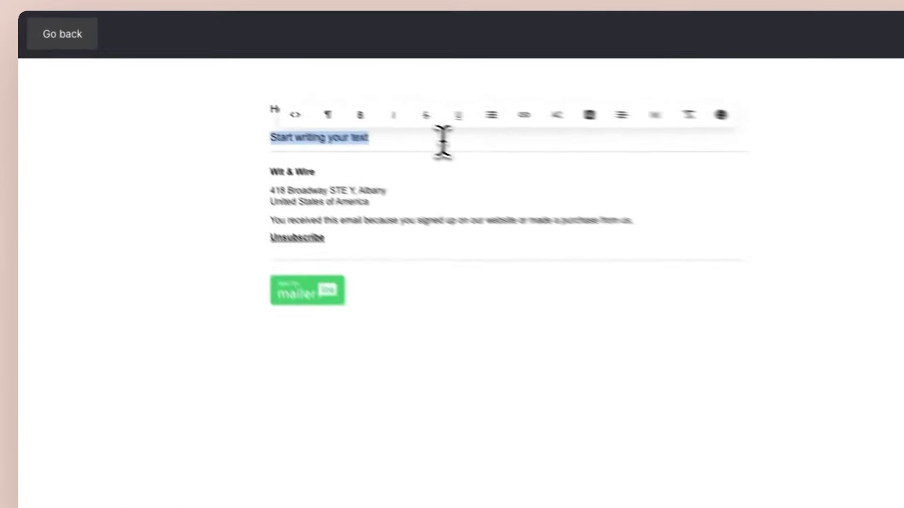
type("Here's your f")
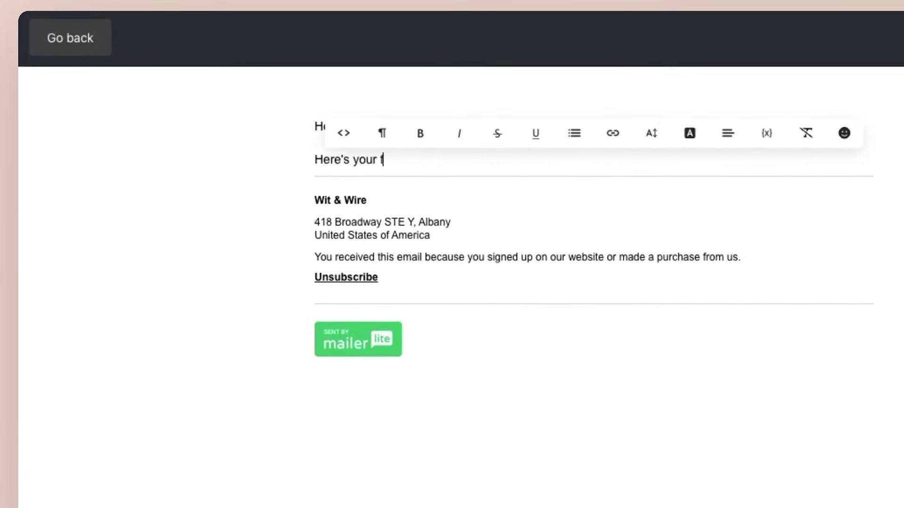
type("reebie:")
- Close the email with "From," followed by the sender's first name on its own line
key("Return")
type("From,")
key("Return")
type("elissa")
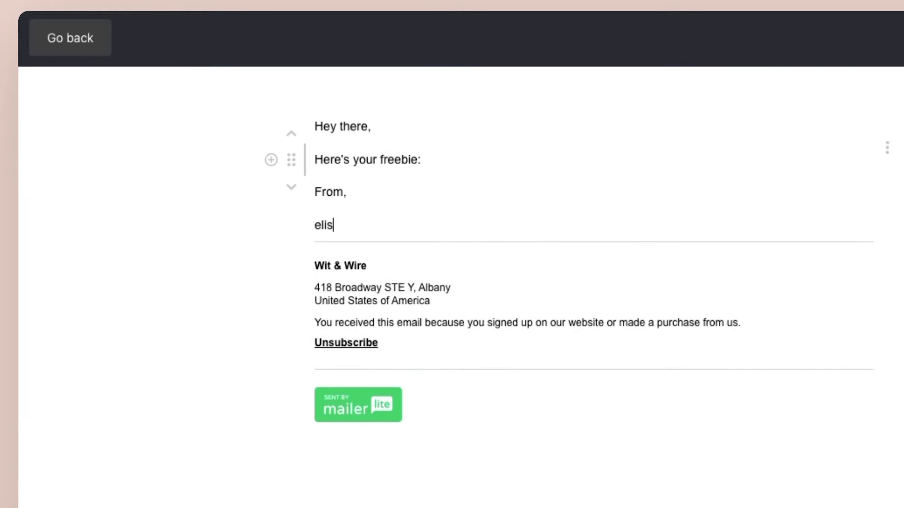
key("BackSpace")
key("BackSpace")
key("BackSpace")
key("BackSpace")
key("BackSpace")
key("BackSpace")
key("BackSpace")
type("Me")
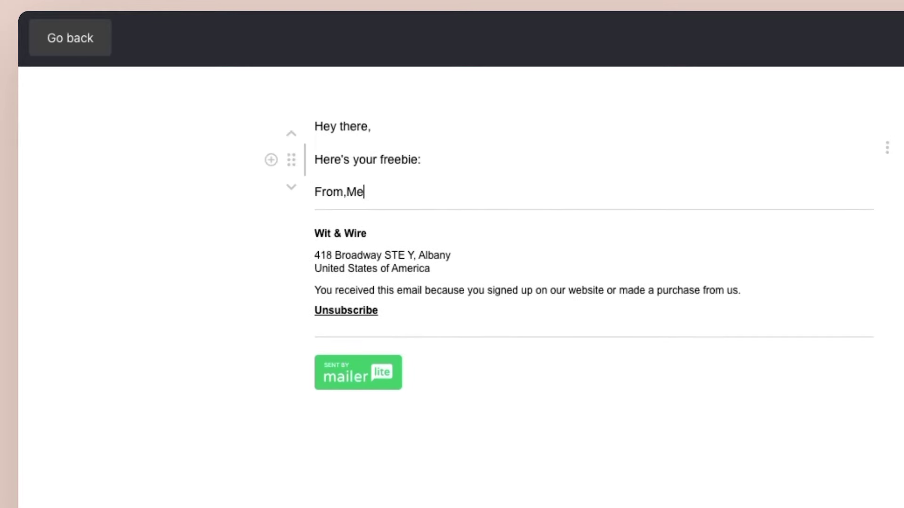
key("BackSpace")
key("BackSpace")
key("Return")
type("Melissa")
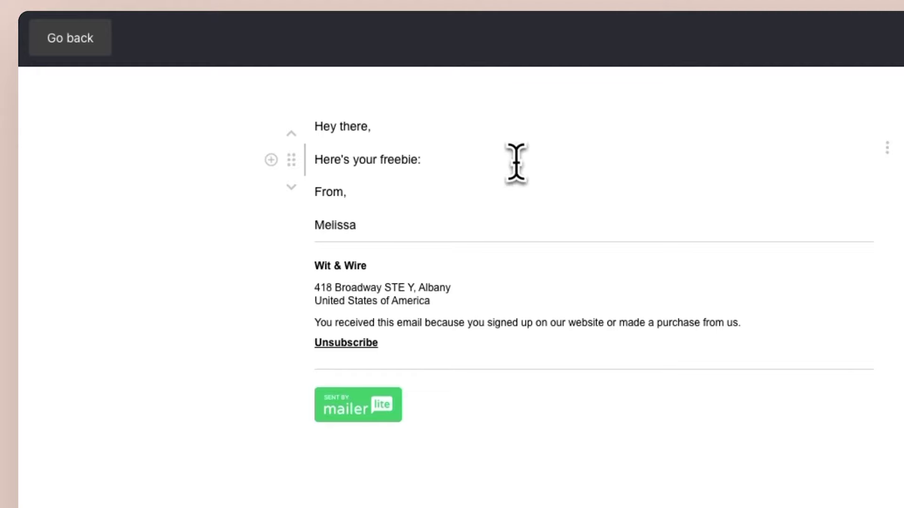
- Insert a button below "Here's your freebie:" and label it "Download Freebie"
left_click(270, 160)
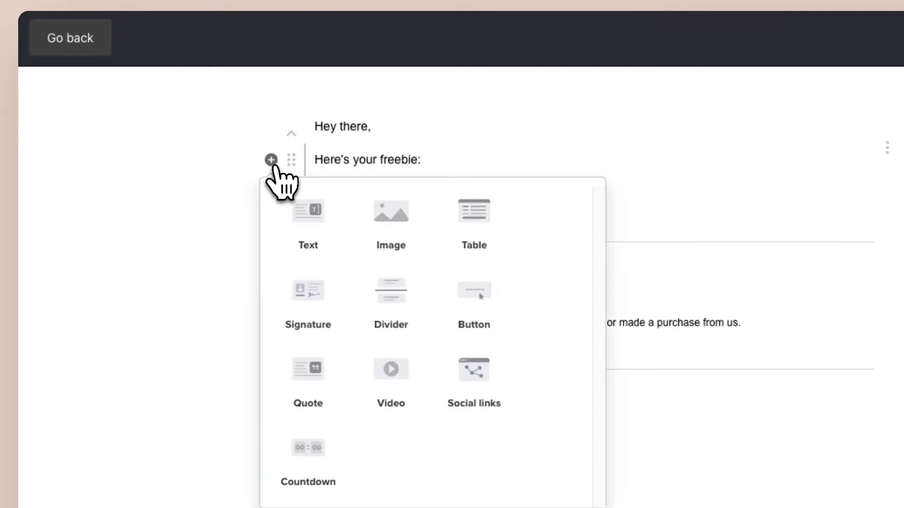
left_click(311, 191)
left_click(259, 127)
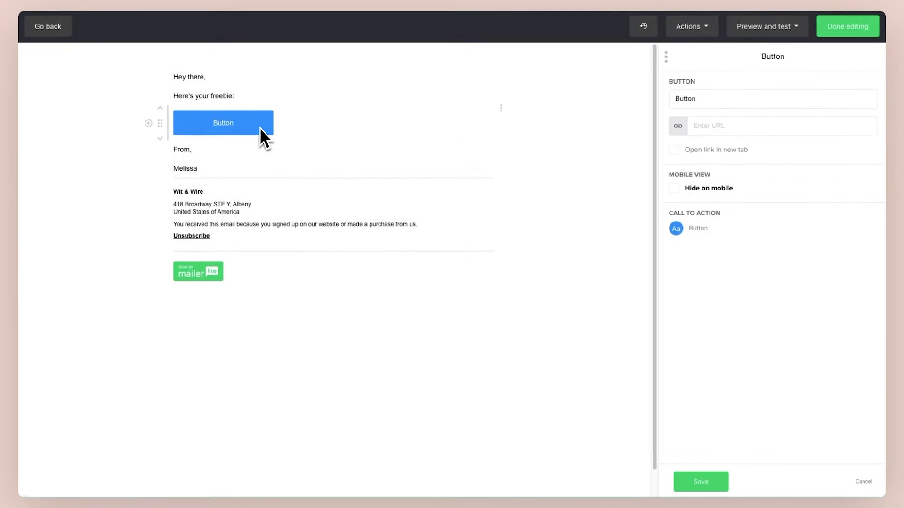
double_click(696, 101)
type("Download ")
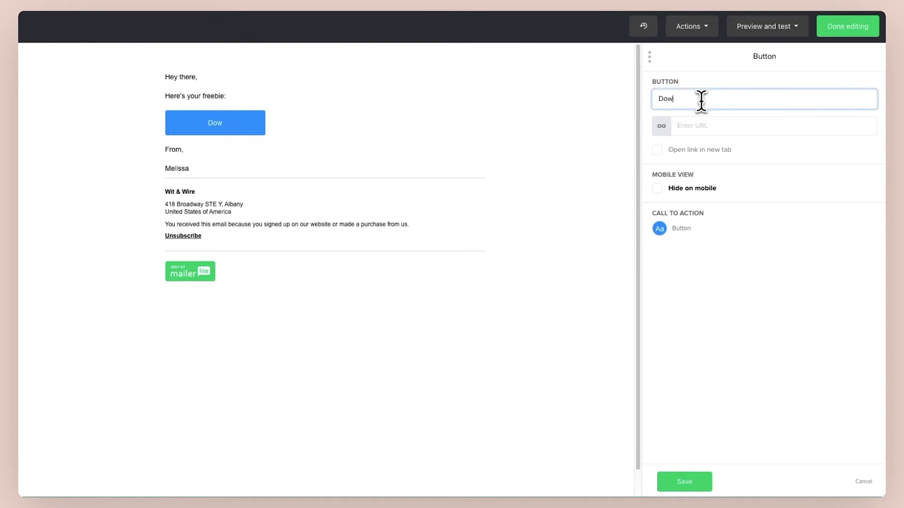
type("Freebie")
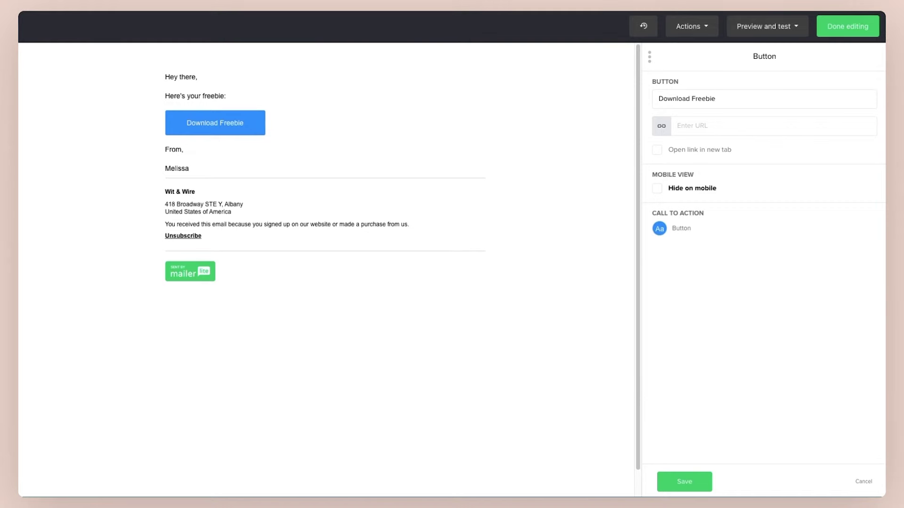
left_click(140, 123)
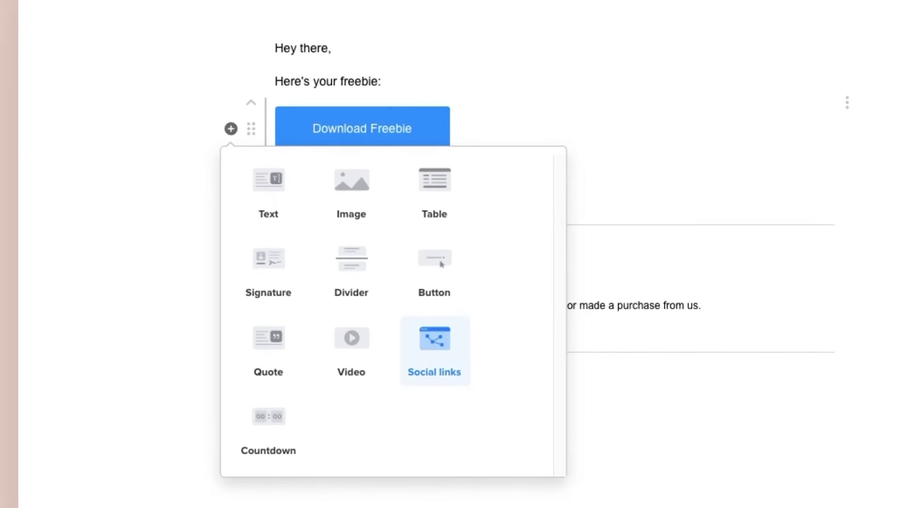
left_click(547, 247)
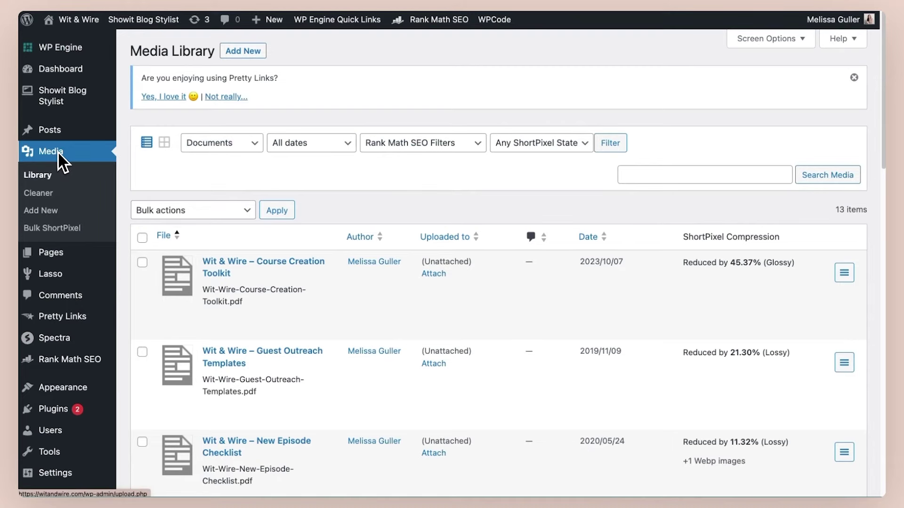
- Copy the Course Creation Toolkit PDF's URL from the WordPress media library and set it as the Download Freebie button's link in MailerLite
left_click(243, 53)
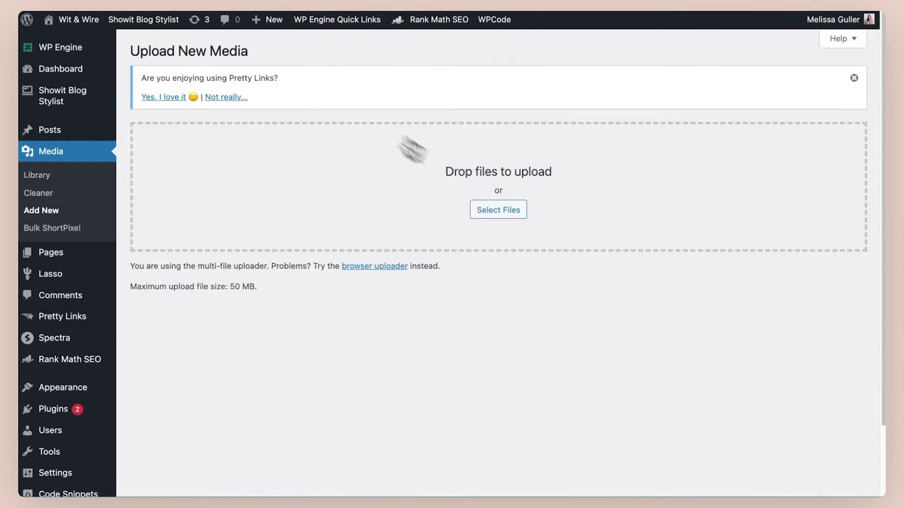
left_click(40, 12)
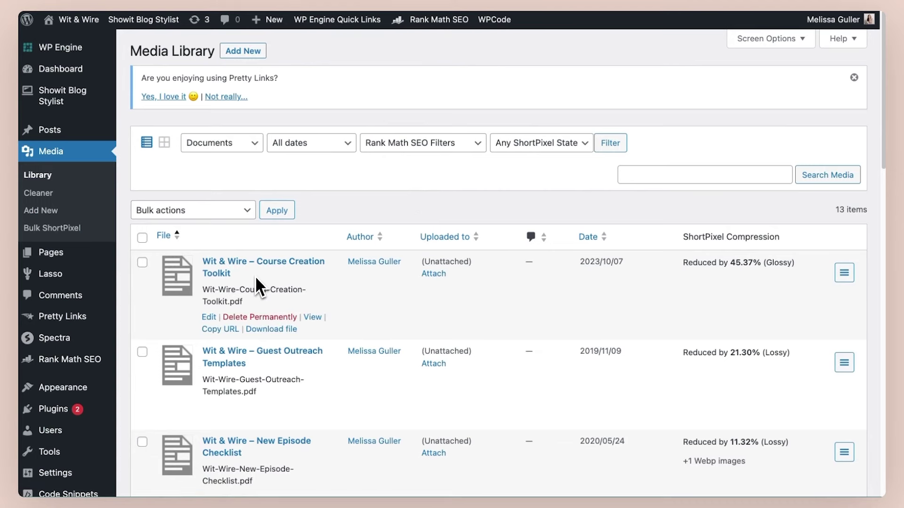
left_click(221, 329)
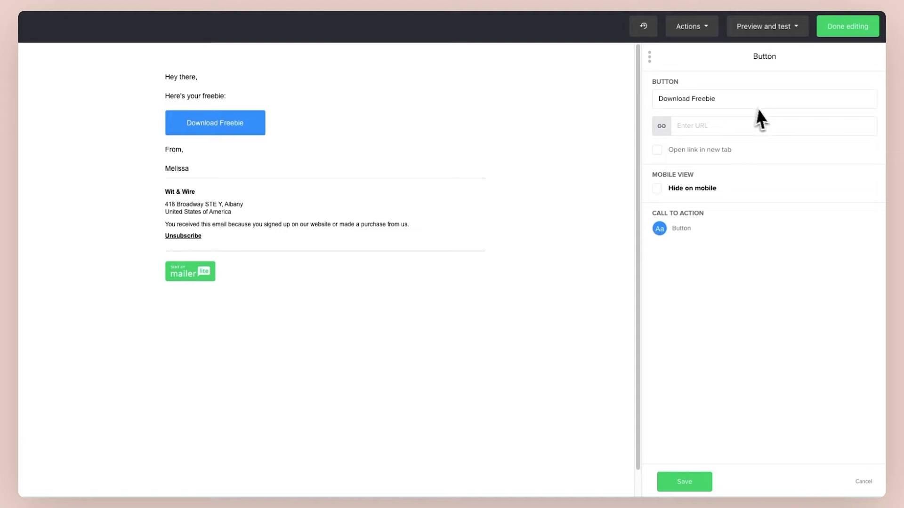
left_click(761, 126)
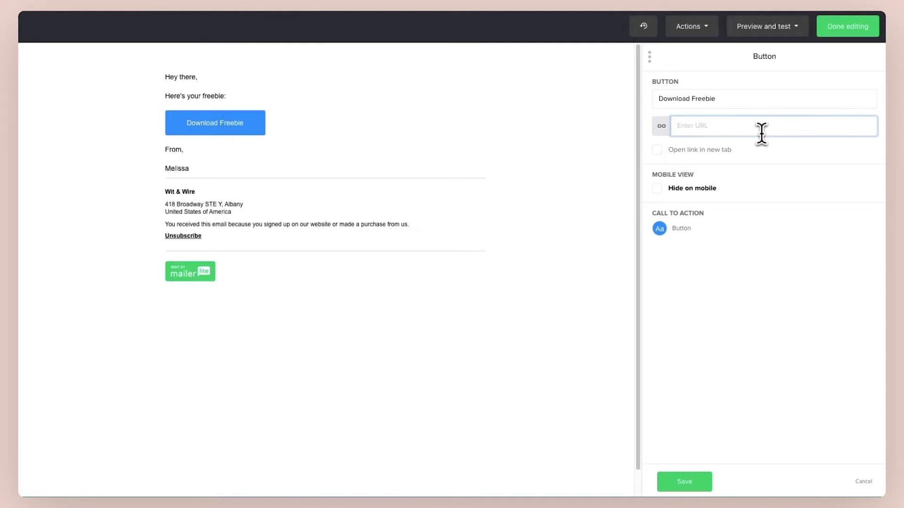
key("super+v")
- Preview the email, follow the Download Freebie button and look through the linked PDF
left_click(763, 29)
left_click(772, 52)
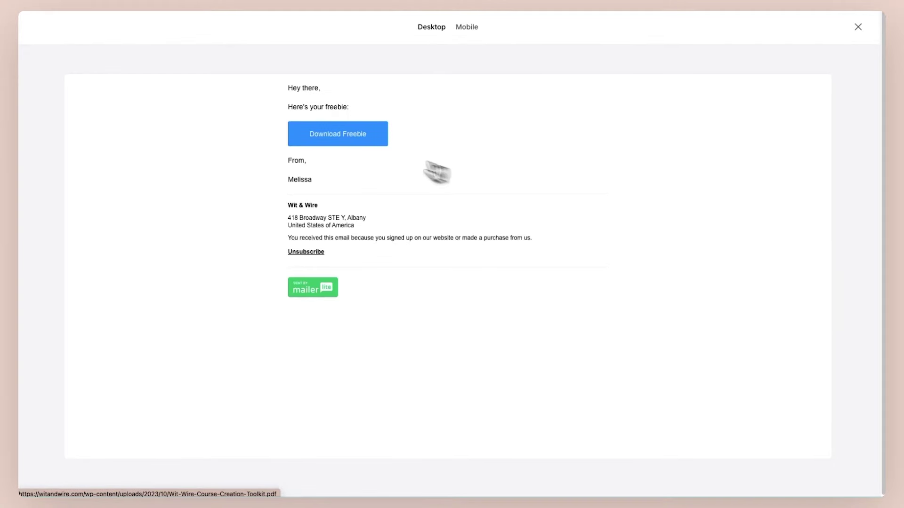
left_click(329, 133)
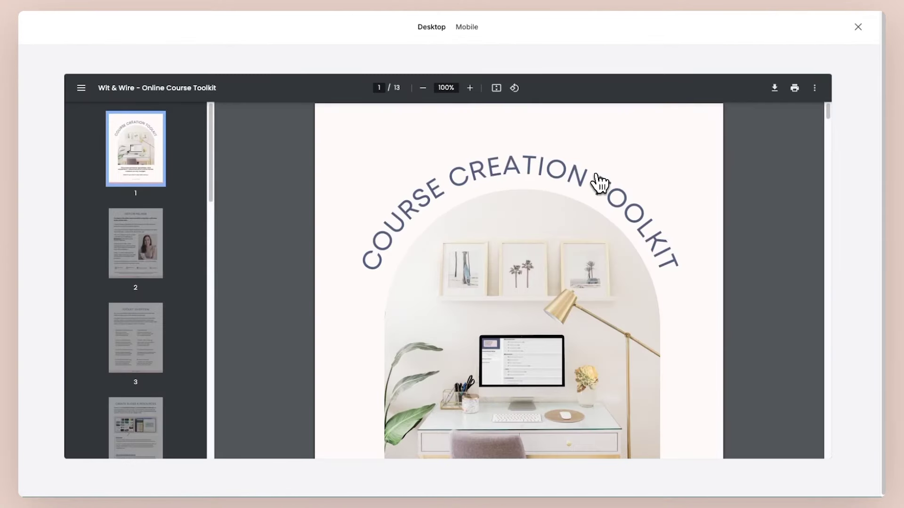
scroll(612, 193, "down", 7)
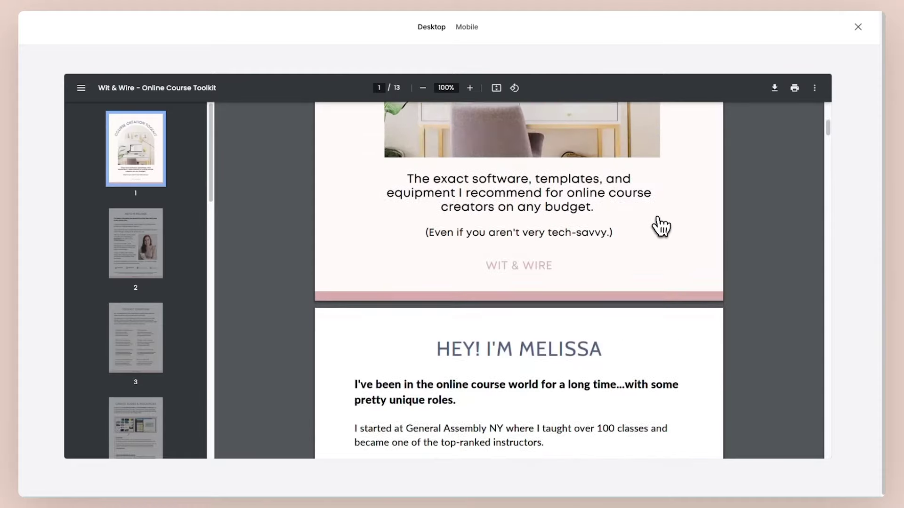
scroll(662, 226, "up", 7)
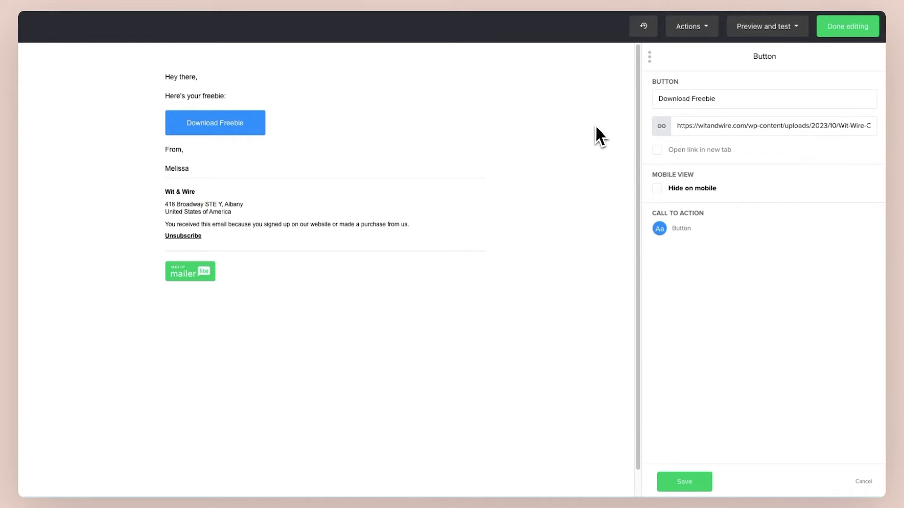
- Finish editing the email content and save the Deliver Freebie step in the workflow
left_click(855, 28)
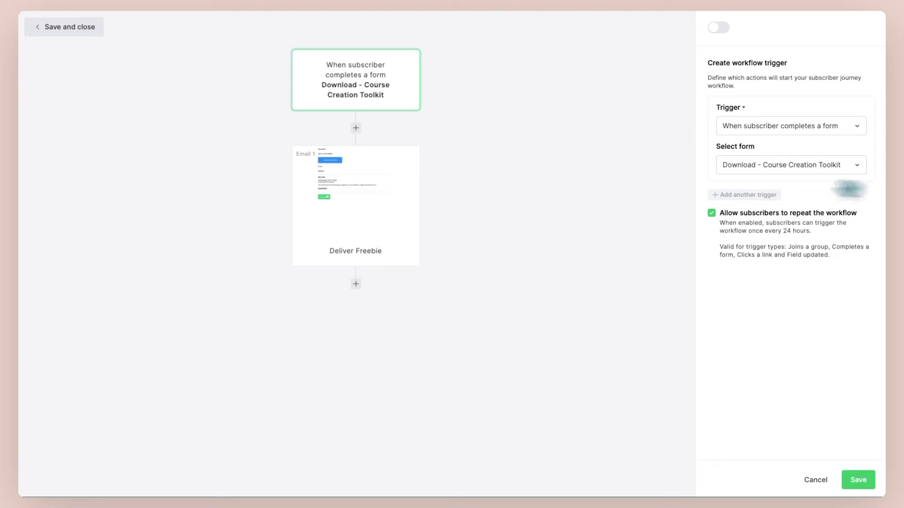
left_click(393, 218)
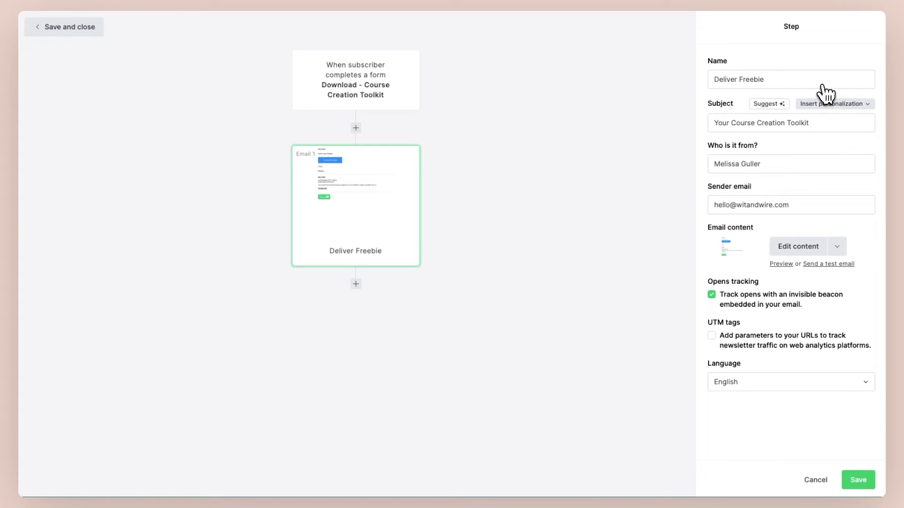
left_click(857, 482)
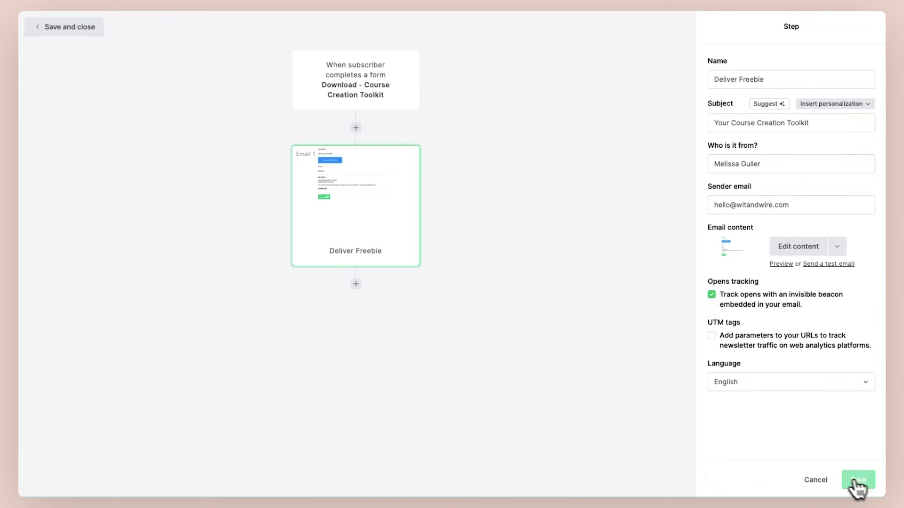
- Add a delay of 2 days below the Deliver Freebie email and save it
left_click(356, 284)
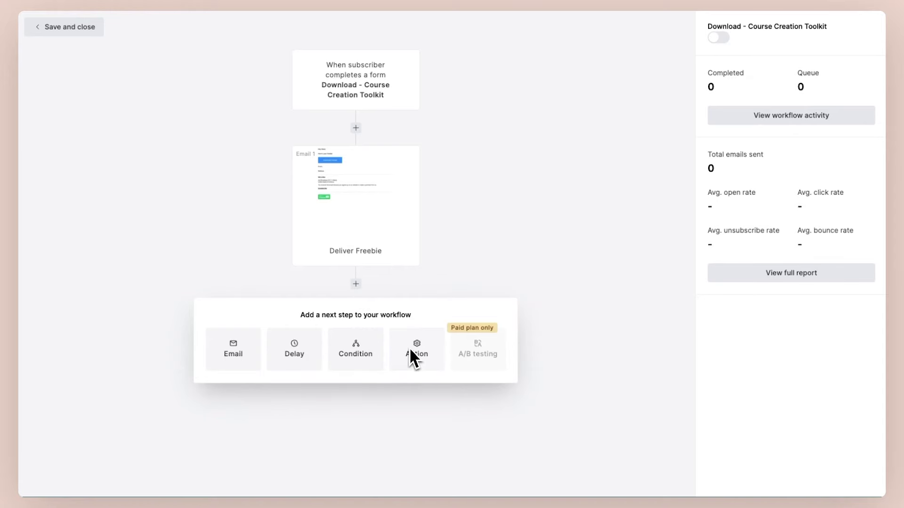
left_click(295, 358)
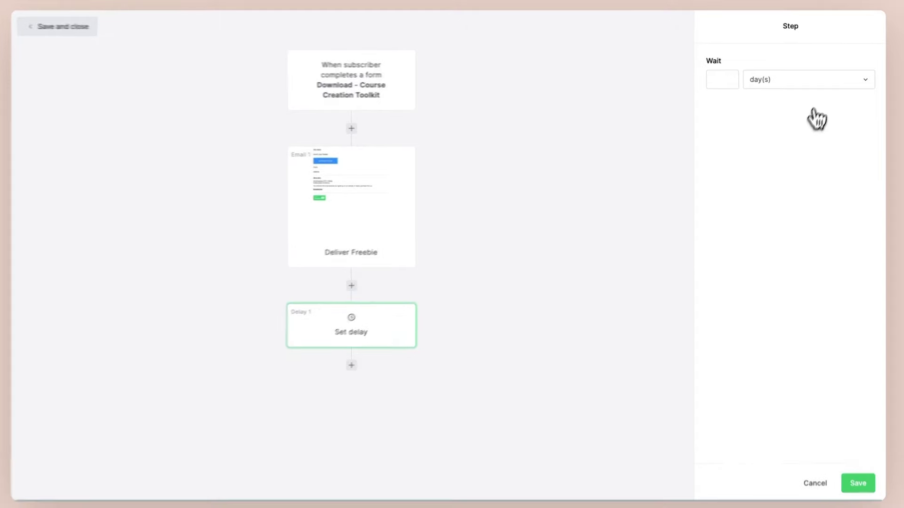
left_click(827, 83)
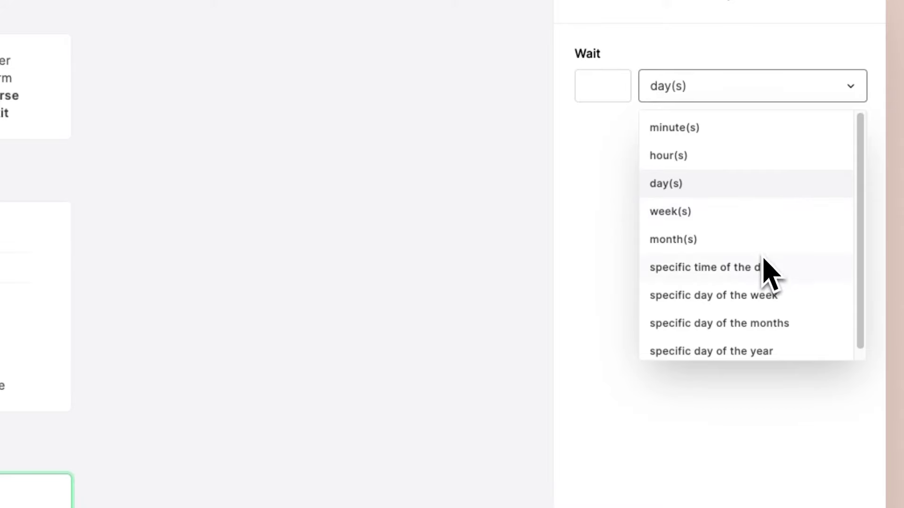
scroll(803, 258, "down", 1)
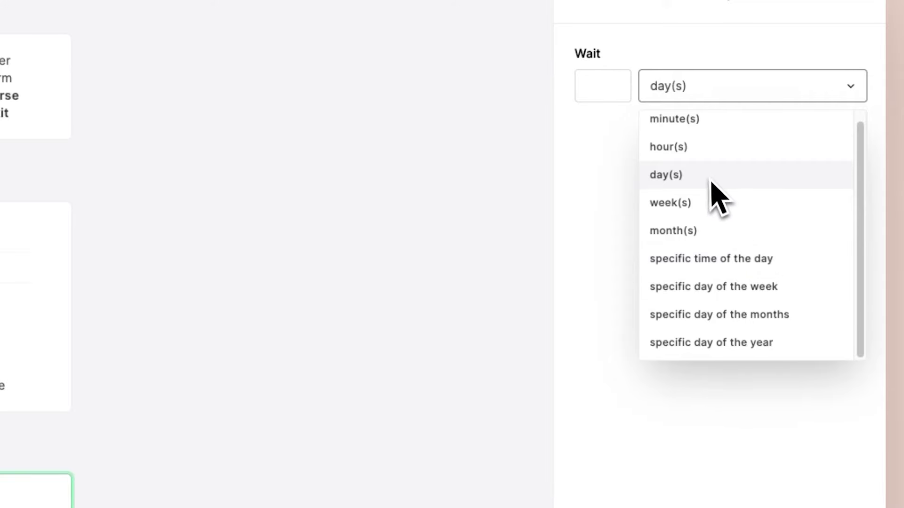
left_click(607, 86)
type("2")
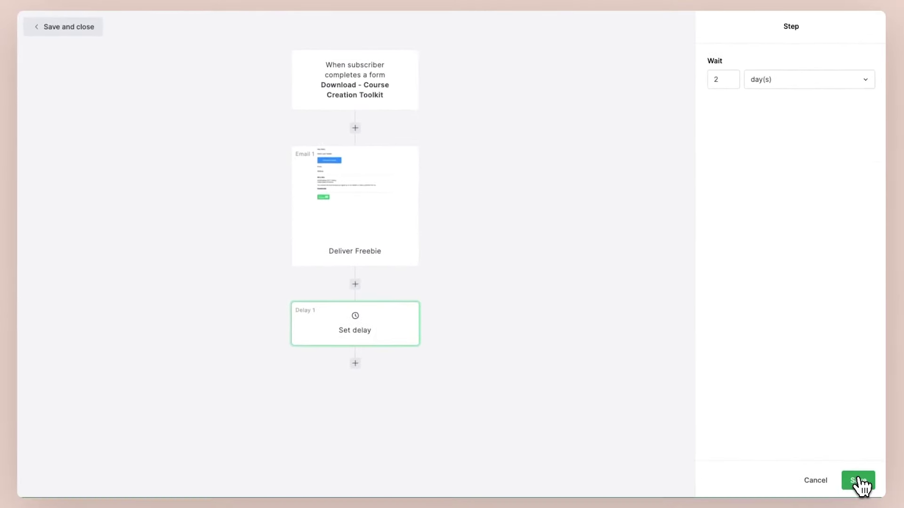
left_click(862, 487)
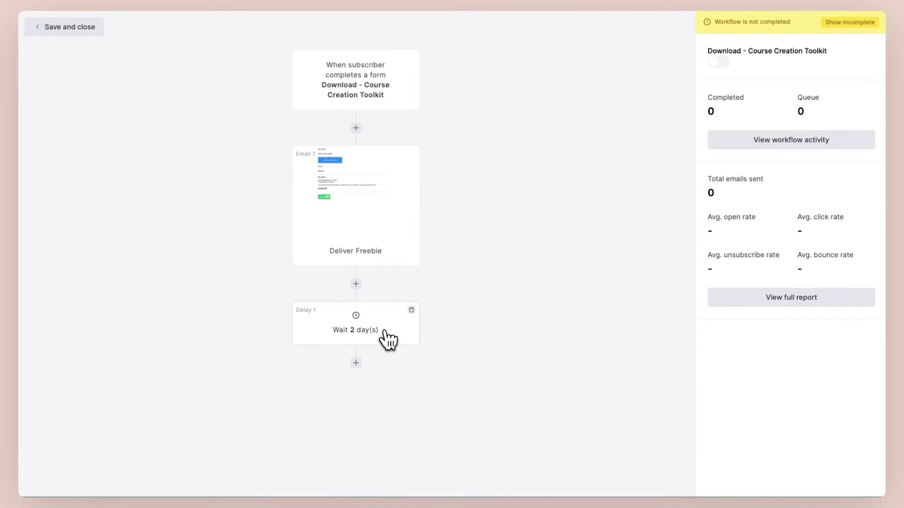
- Add a condition below the delay that requires all rules, checking group membership in "Student - Course Builders", and save it
left_click(356, 363)
left_click(363, 428)
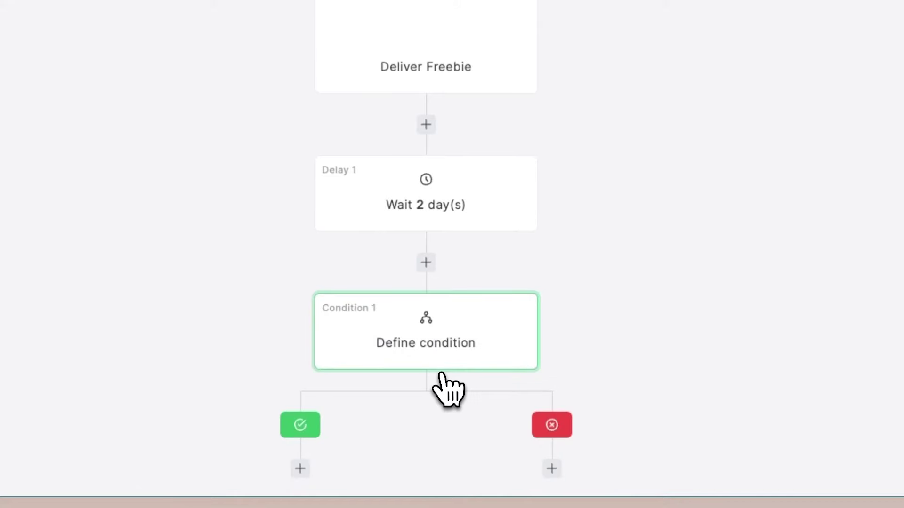
scroll(441, 374, "down", 1)
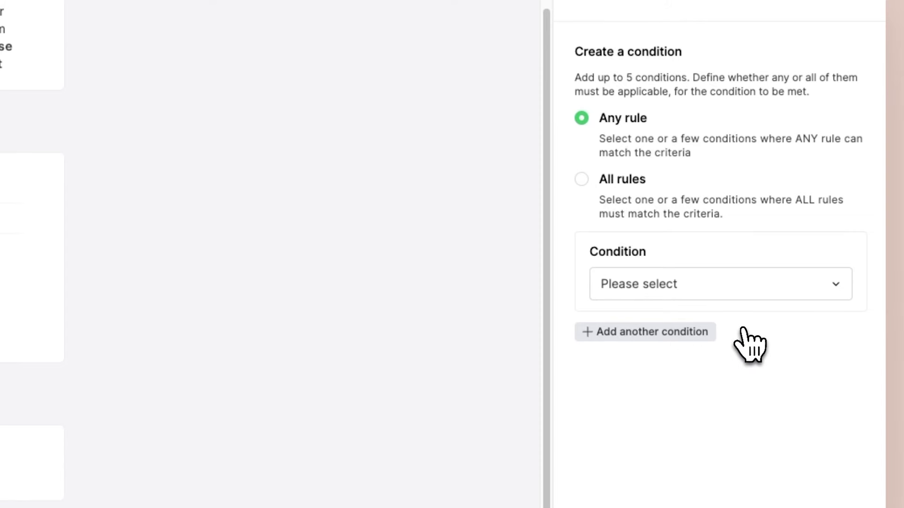
left_click(582, 182)
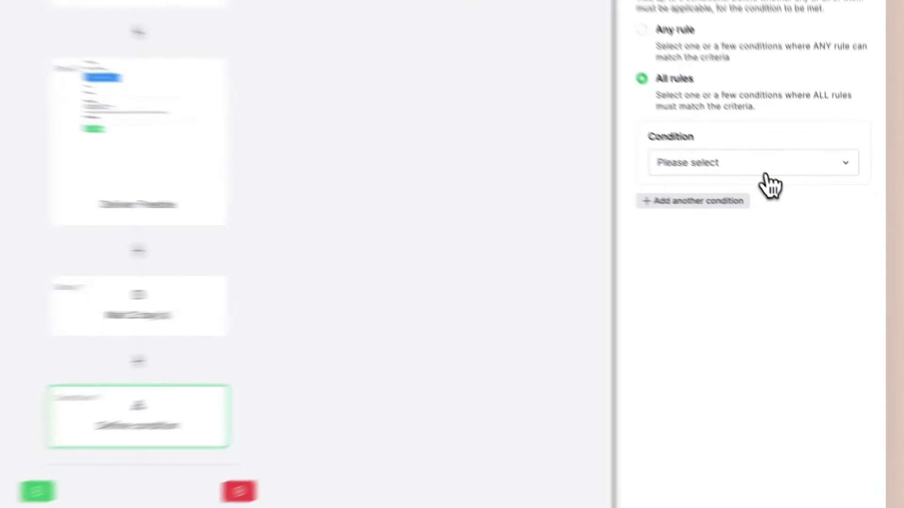
left_click(798, 196)
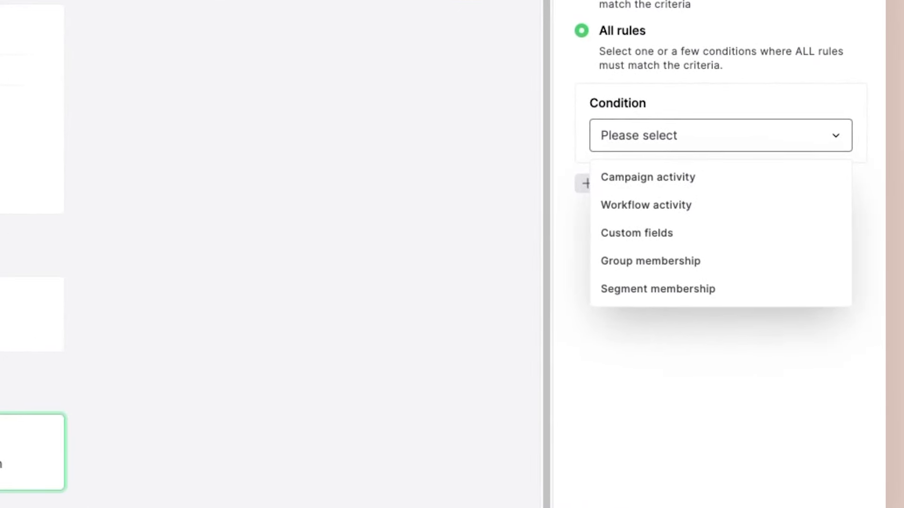
left_click(696, 269)
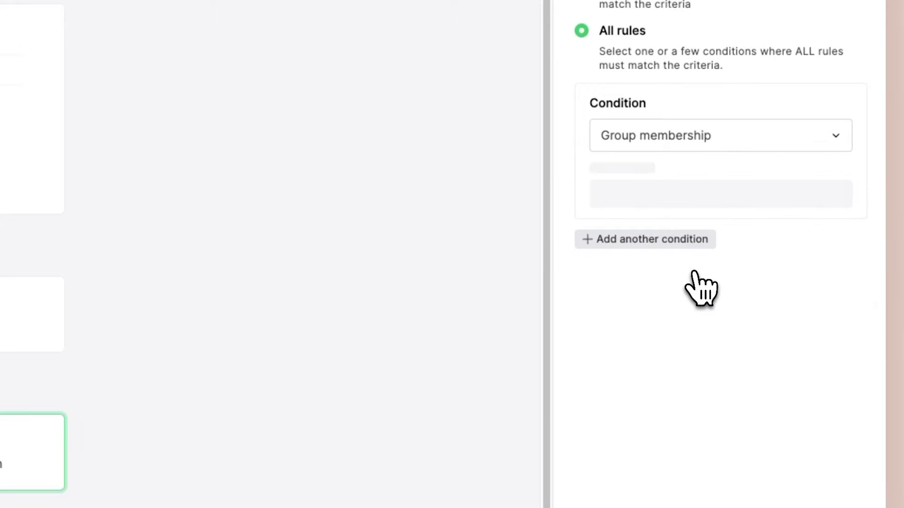
left_click(701, 186)
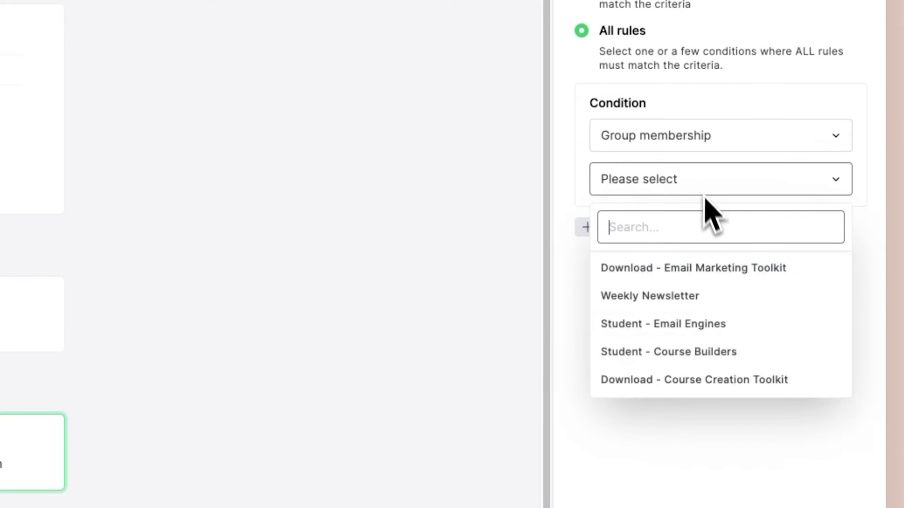
left_click(724, 352)
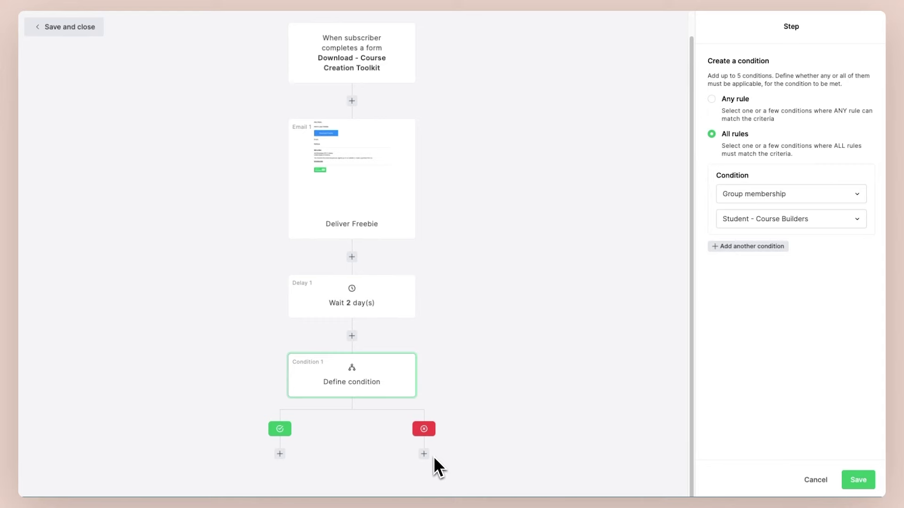
left_click(864, 481)
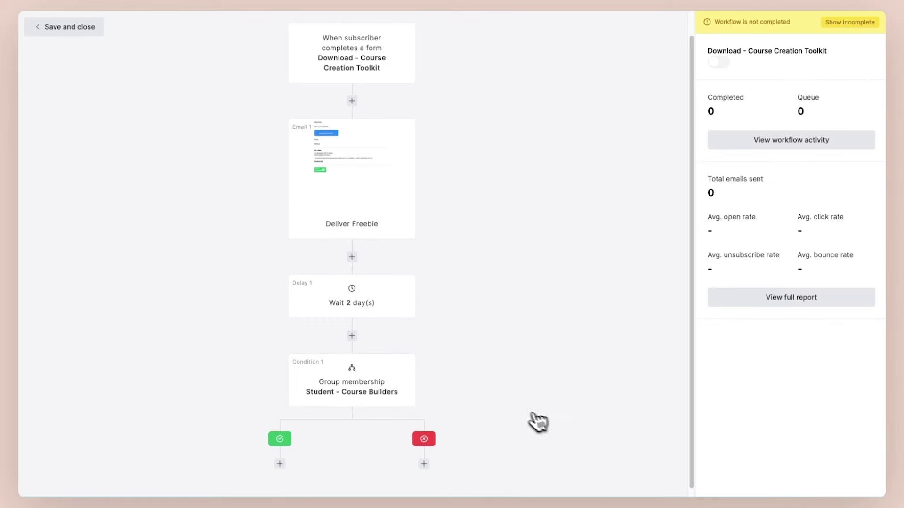
- Add an action step on the condition's not-met branch and open its choice of actions
left_click(424, 464)
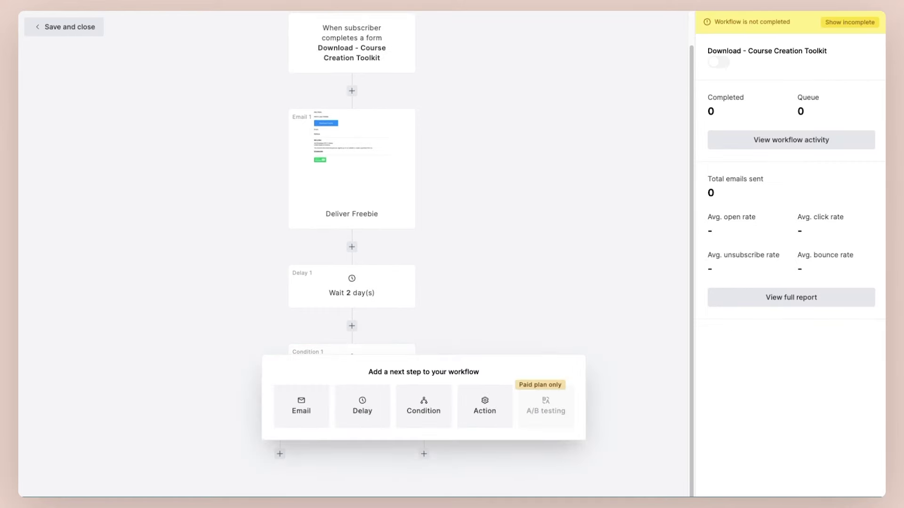
left_click(493, 414)
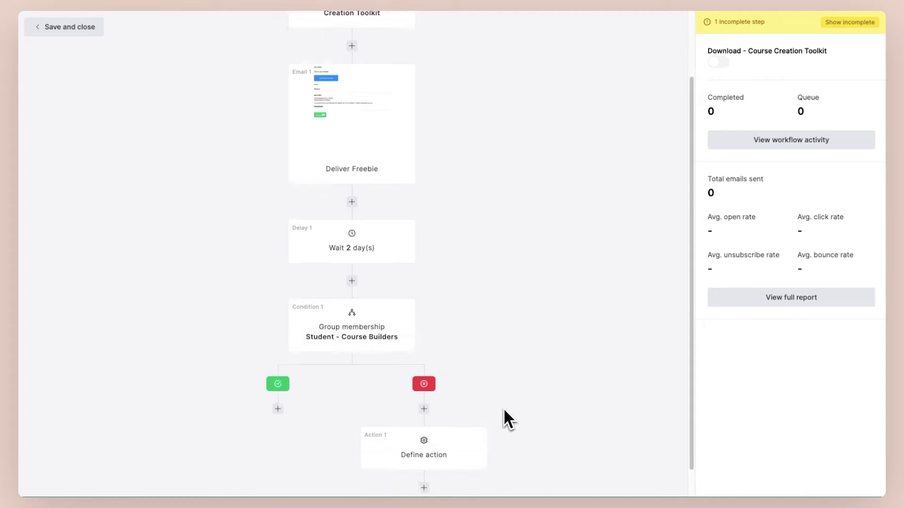
left_click(459, 425)
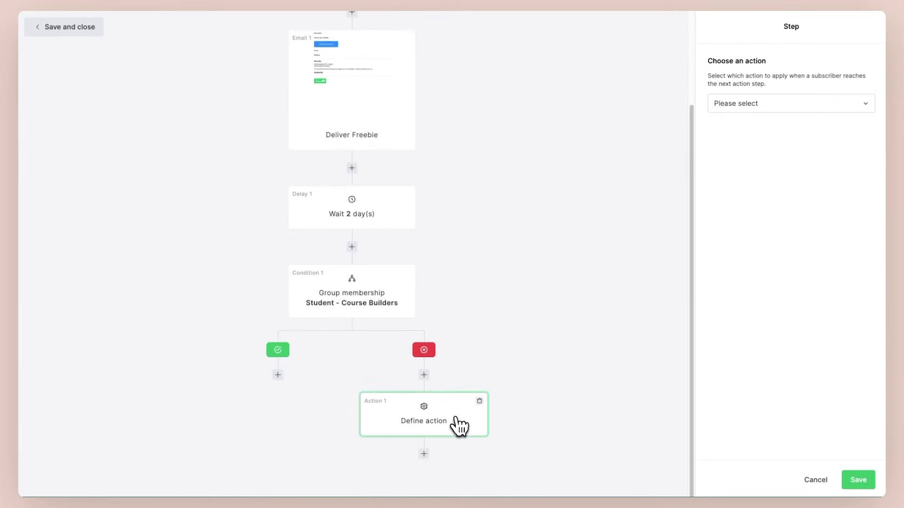
left_click(799, 105)
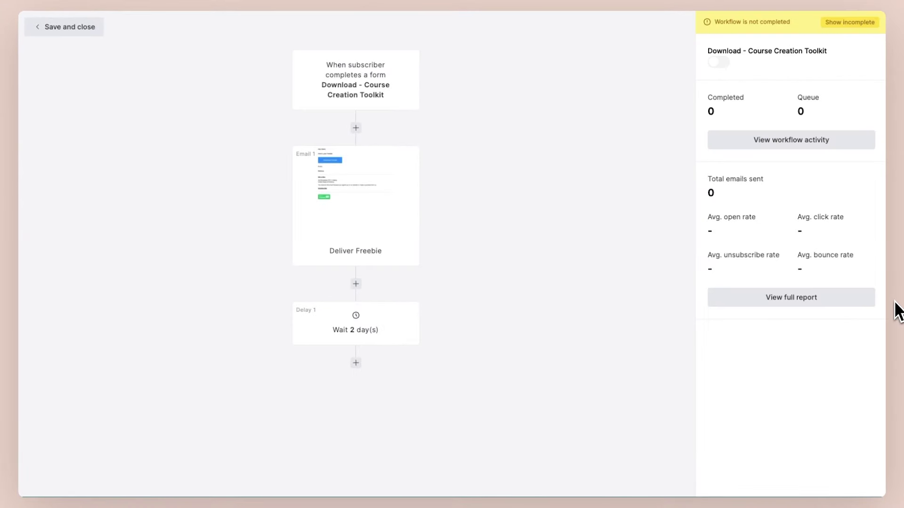
- Delete the 2-day delay step below the Deliver Freebie email
left_click(412, 310)
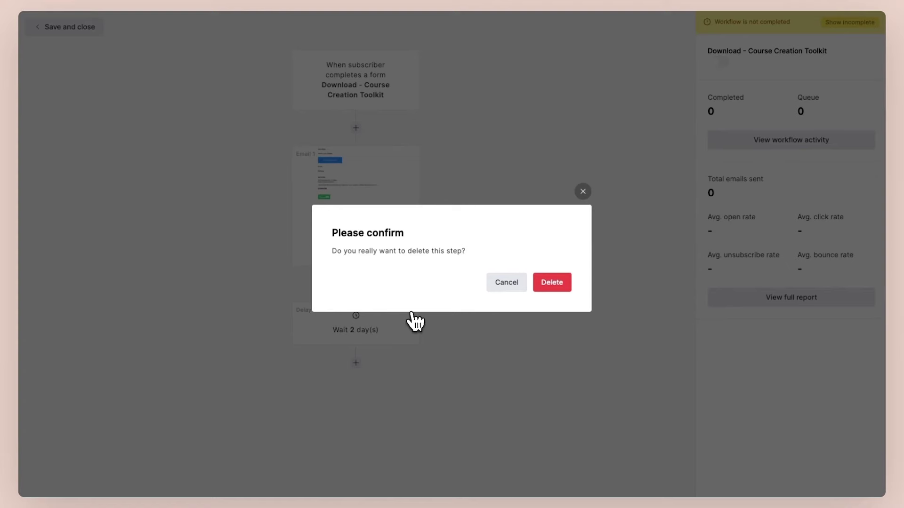
left_click(553, 283)
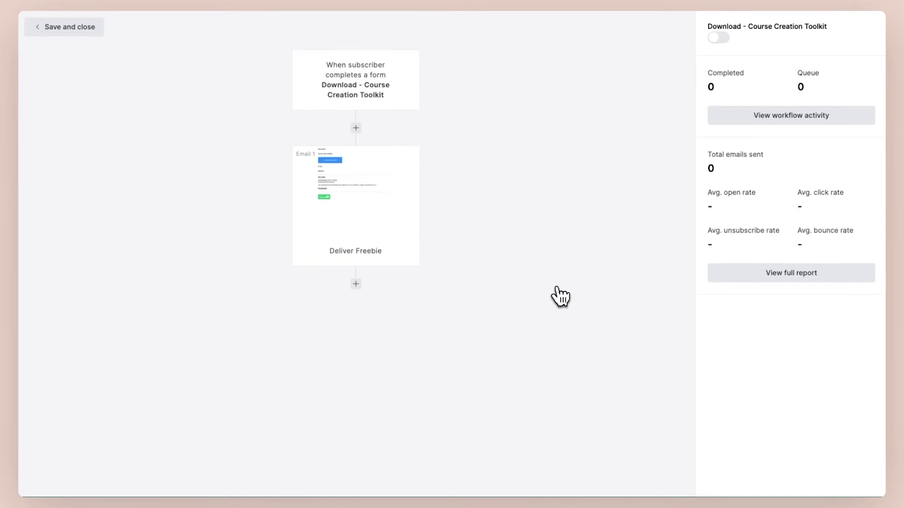
- Activate the Download - Course Creation Toolkit automation, save and close it, and open its overview
left_click(724, 40)
left_click(61, 29)
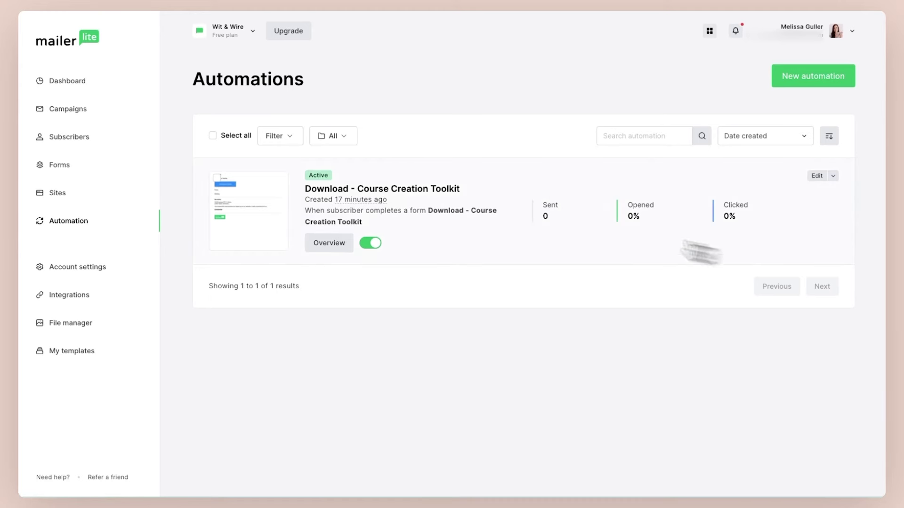
left_click(329, 250)
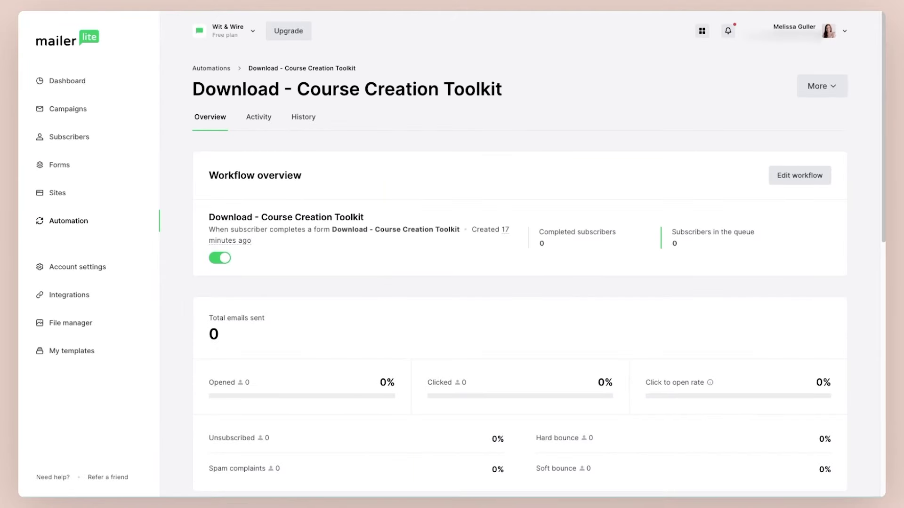
- Examine the automation's overview report, covering completed subscribers, email performance, reading environment and top email clients
scroll(332, 261, "down", 3)
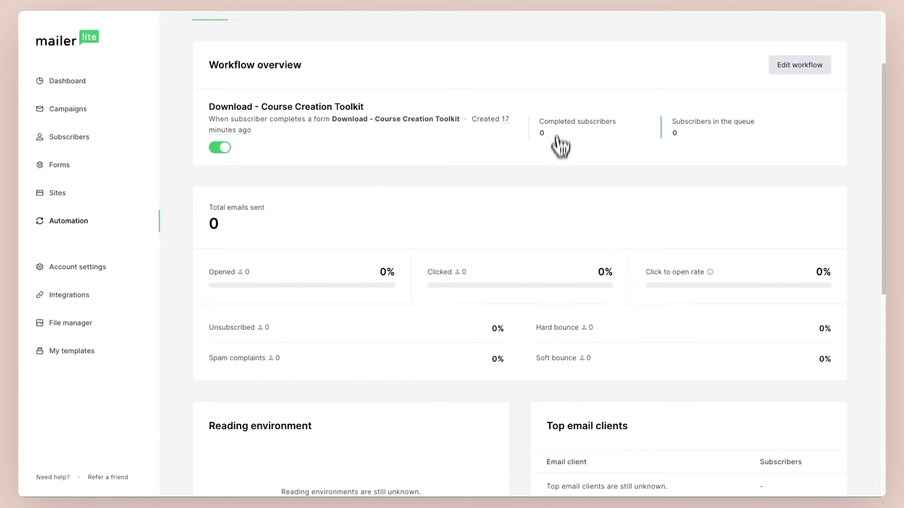
scroll(556, 202, "down", 6)
scroll(557, 203, "down", 3)
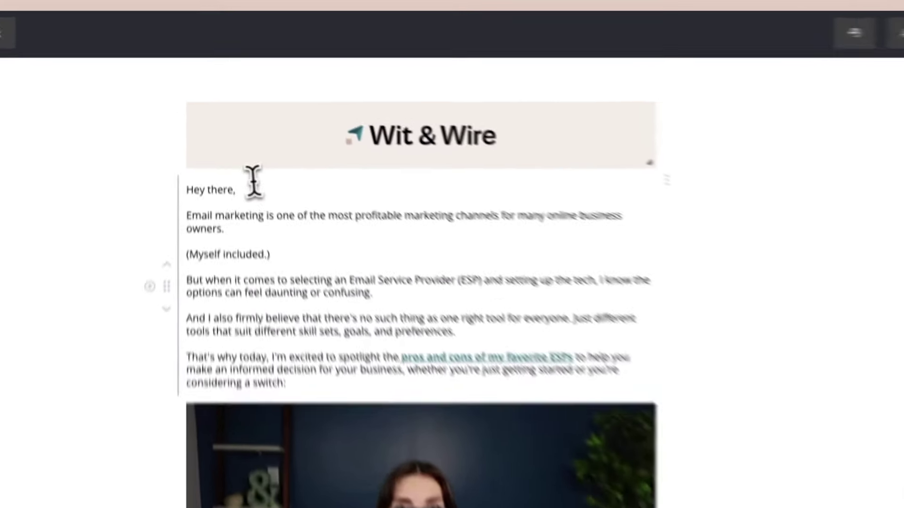
- Replace "there" in the email's "Hey there," greeting with the Name variable
left_click_drag(242, 221, 215, 222)
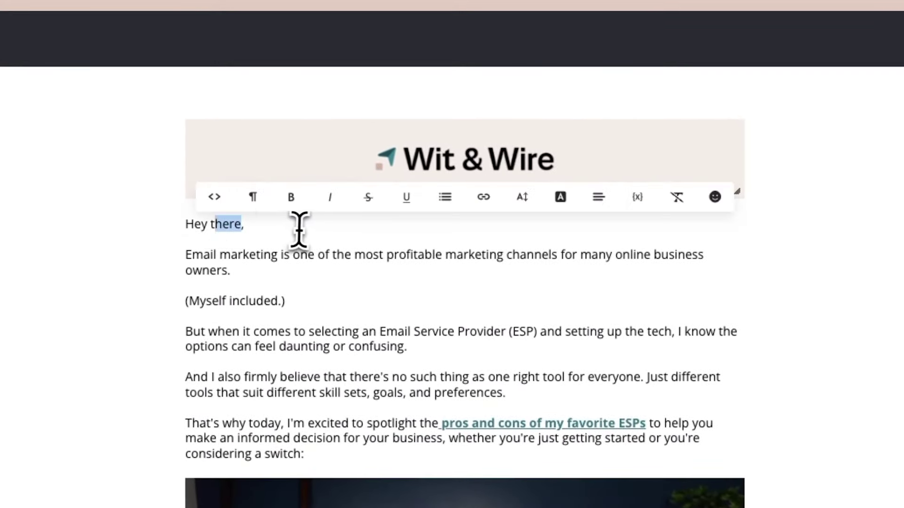
key("BackSpace")
key("BackSpace")
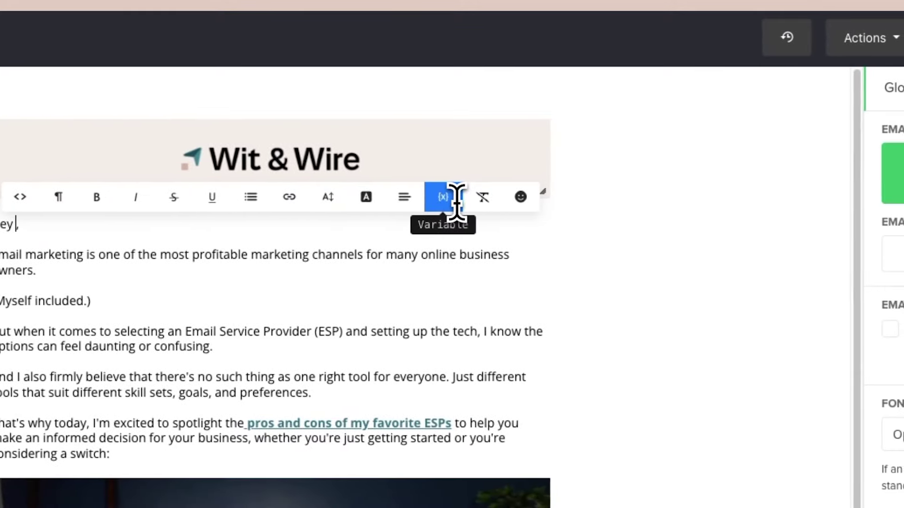
left_click(445, 197)
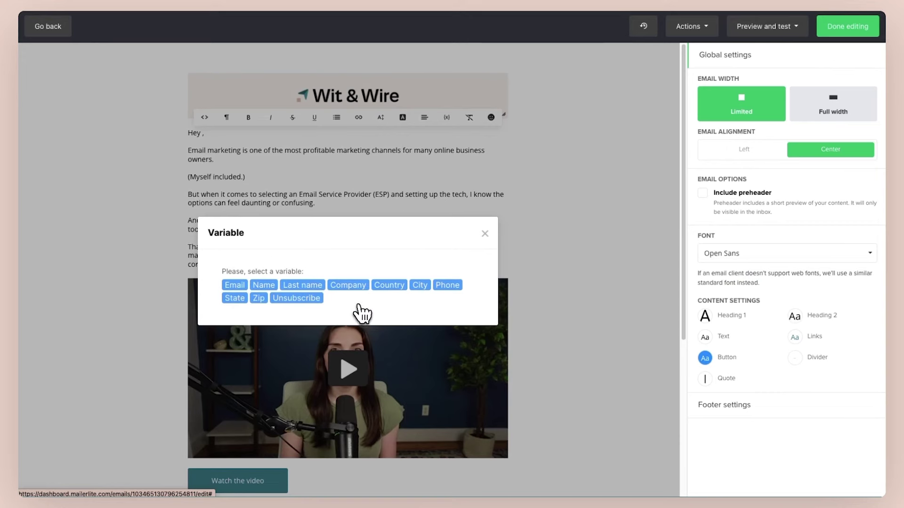
left_click(265, 285)
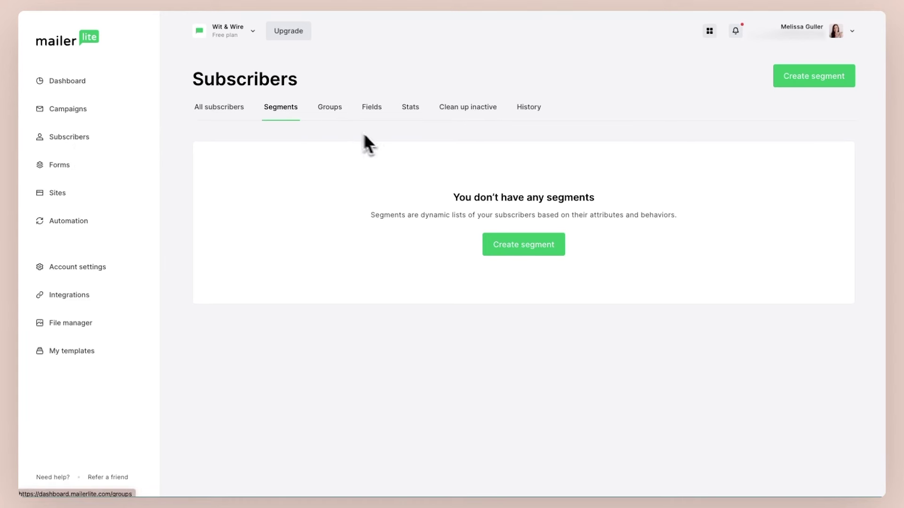
- Show the subscriber groups and look through the whole list with each group's subscribers, open rate and click rate
left_click(343, 125)
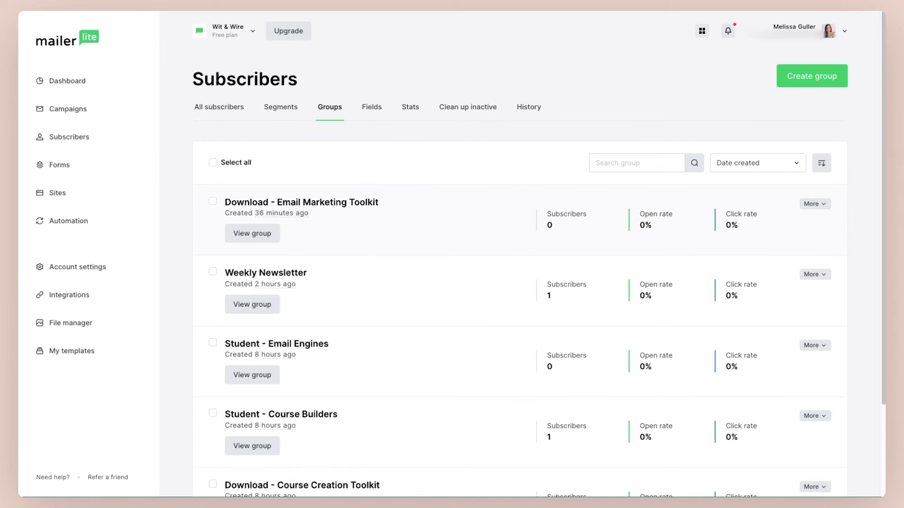
scroll(539, 254, "down", 1)
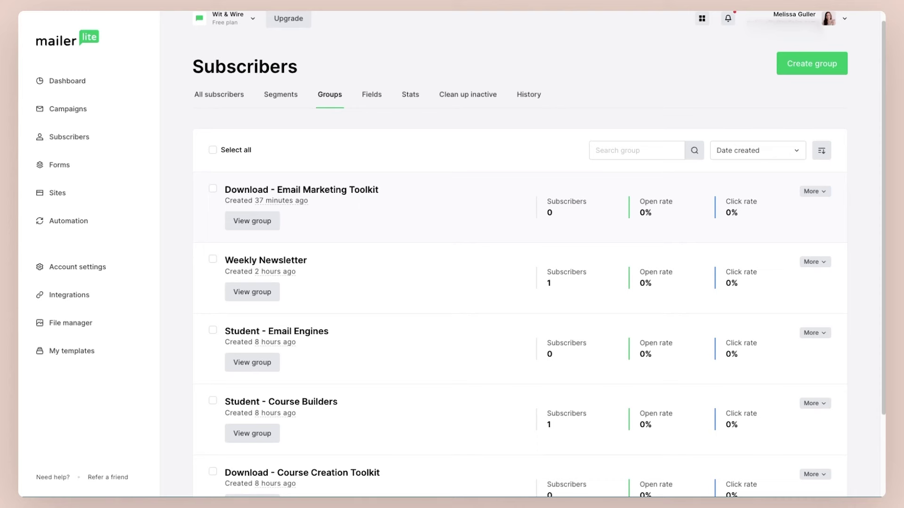
scroll(364, 203, "down", 3)
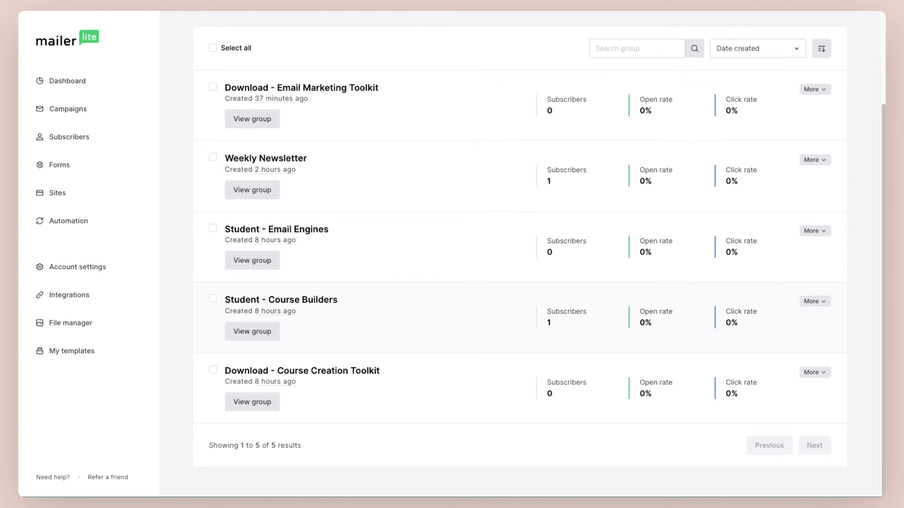
scroll(359, 303, "up", 3)
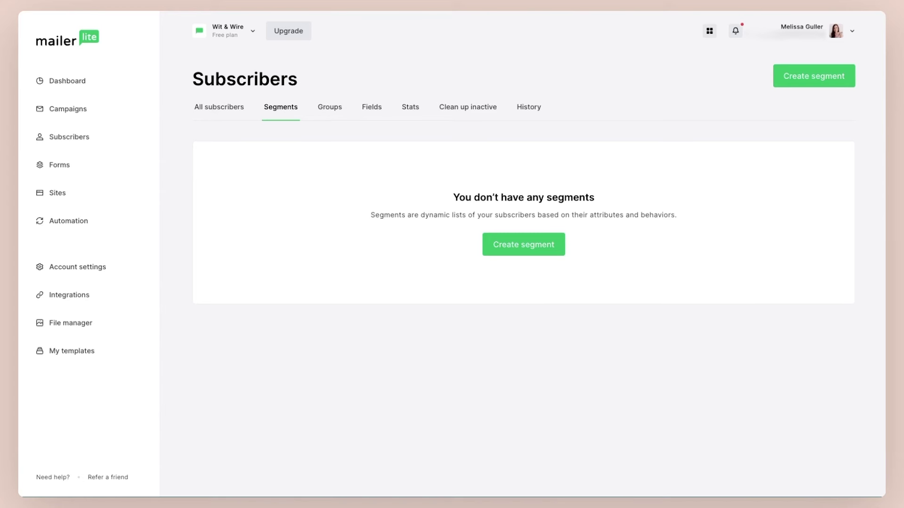
- Create a new subscriber segment named "All Students"
left_click(537, 244)
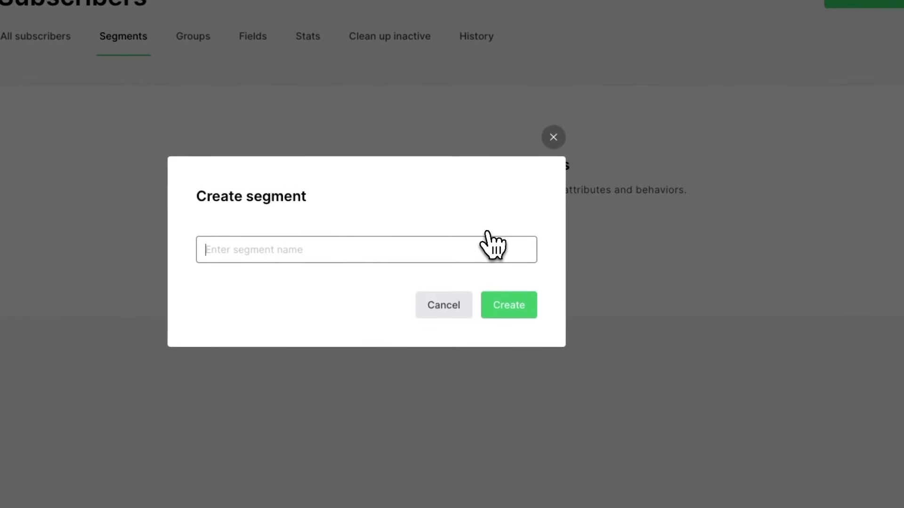
type("All Students")
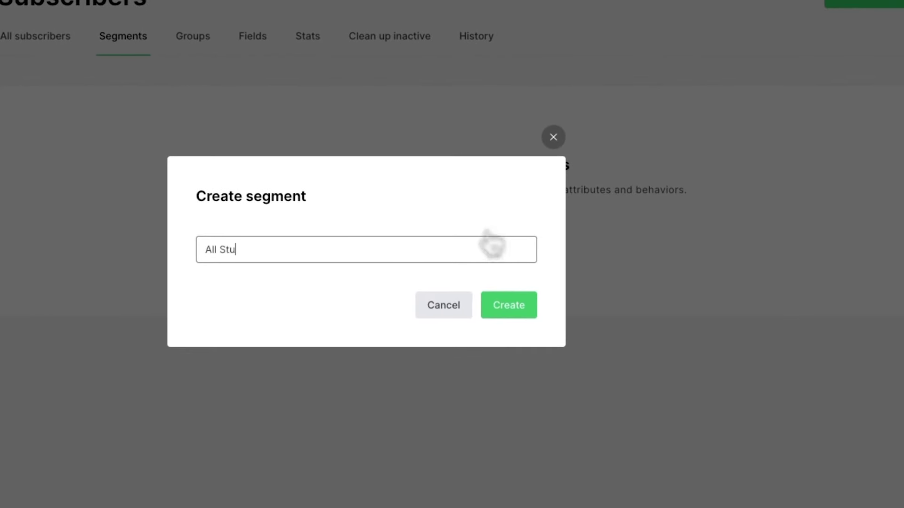
left_click(503, 311)
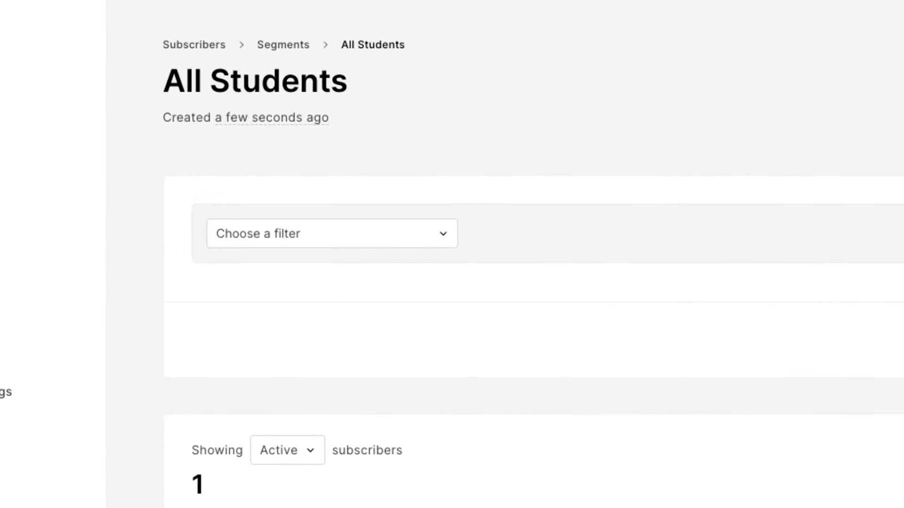
- Filter the segment to Groups, Belongs to, "Student - Course Builders" and "Student - Email Engines", and save the changes
left_click(424, 235)
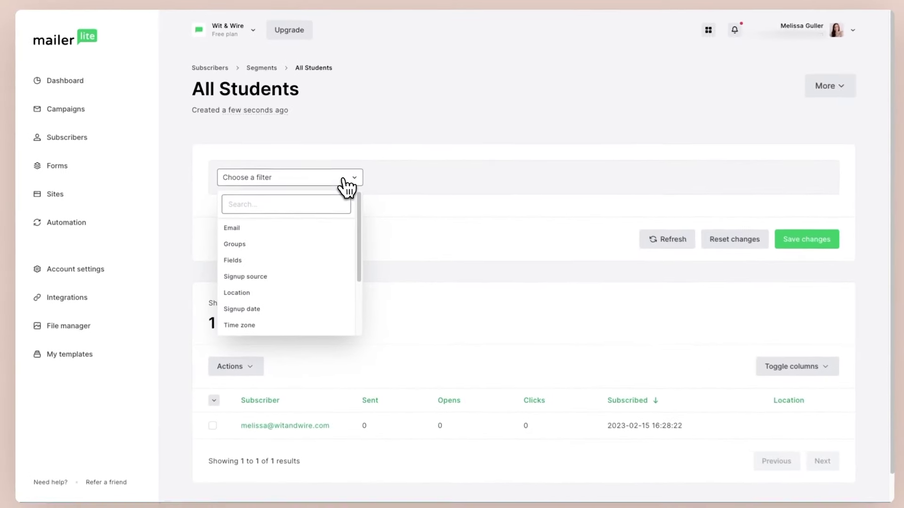
left_click(290, 244)
left_click(414, 186)
left_click(400, 199)
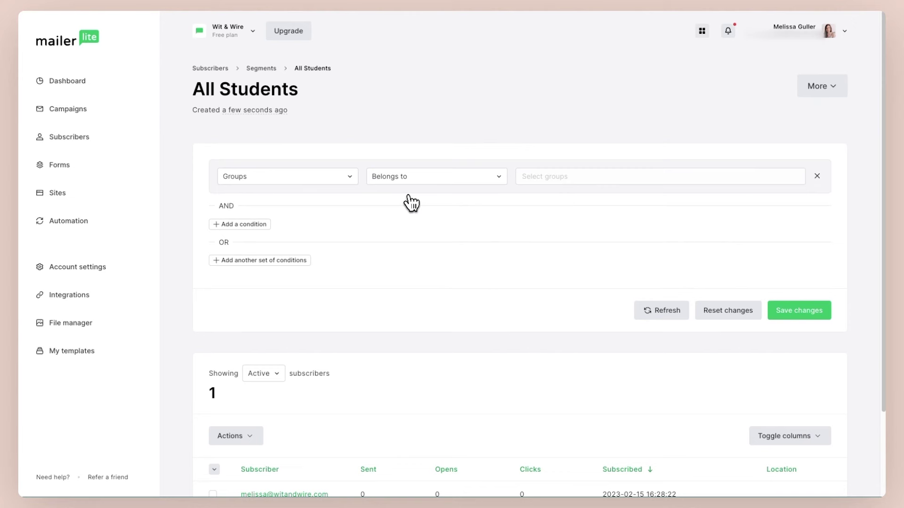
left_click(525, 178)
left_click(526, 228)
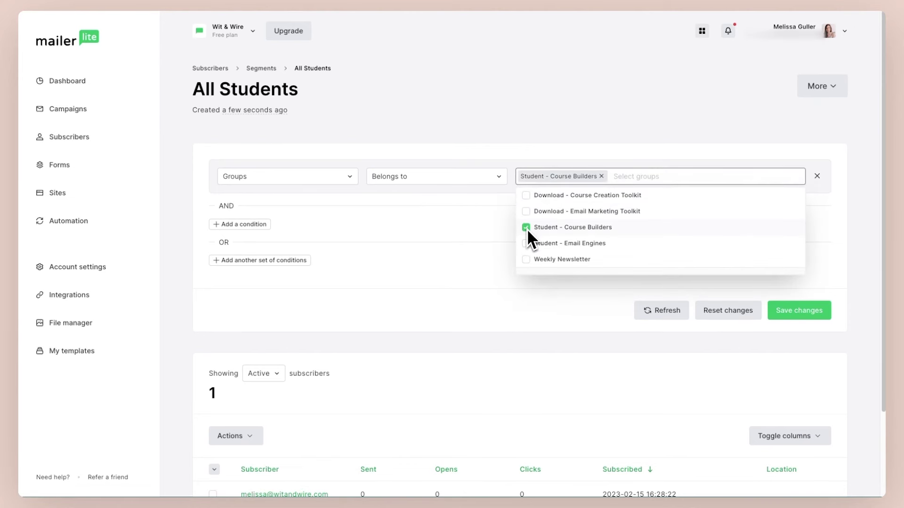
left_click(525, 243)
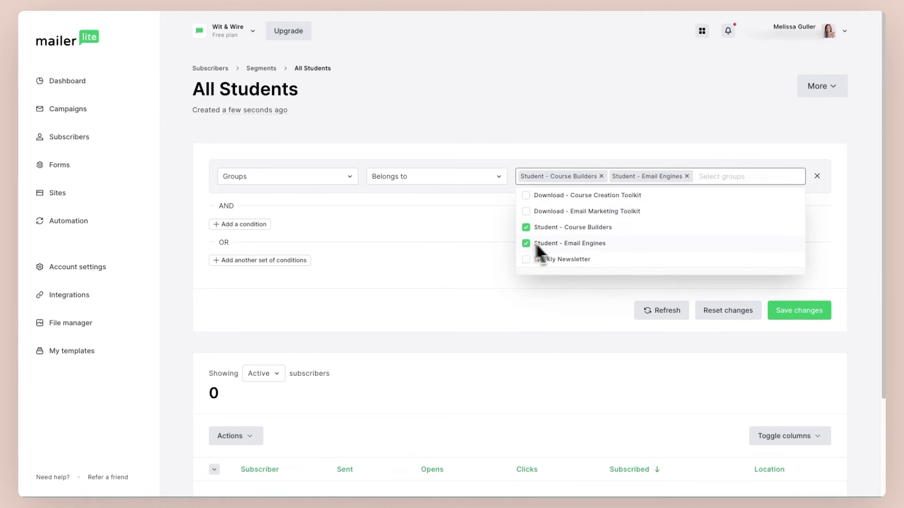
left_click(801, 311)
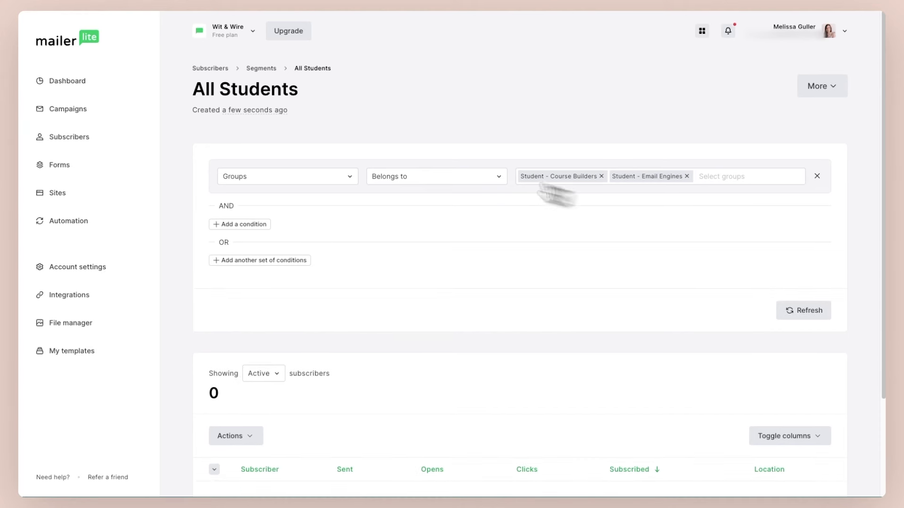
- Return to the list of segments to view All Students, and show the subscriber groups for comparison
left_click(270, 71)
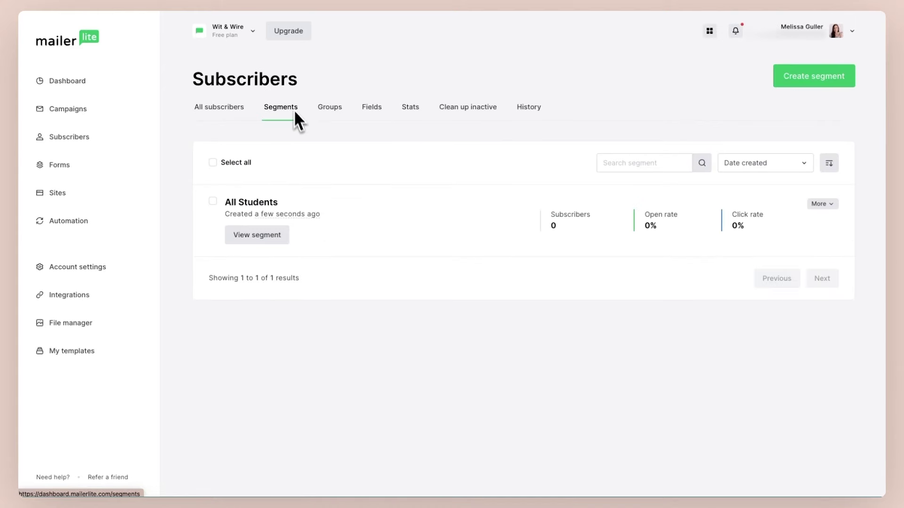
left_click(325, 118)
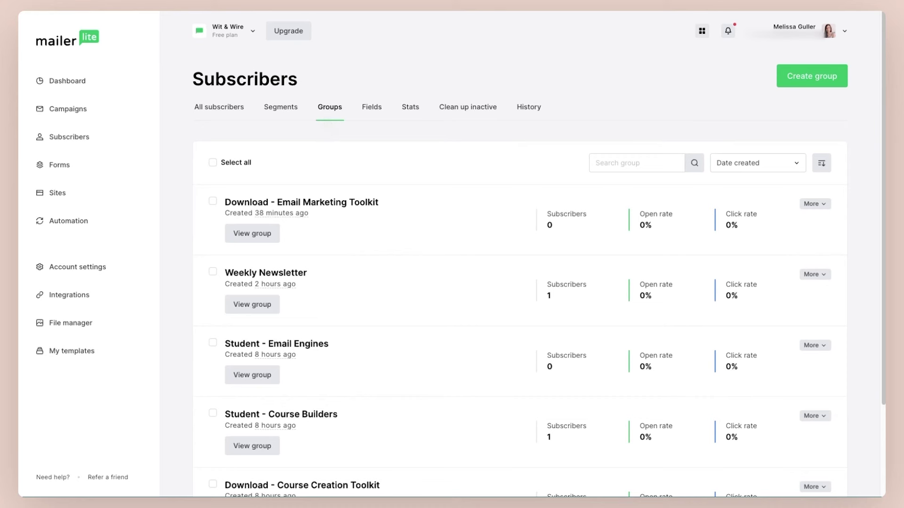